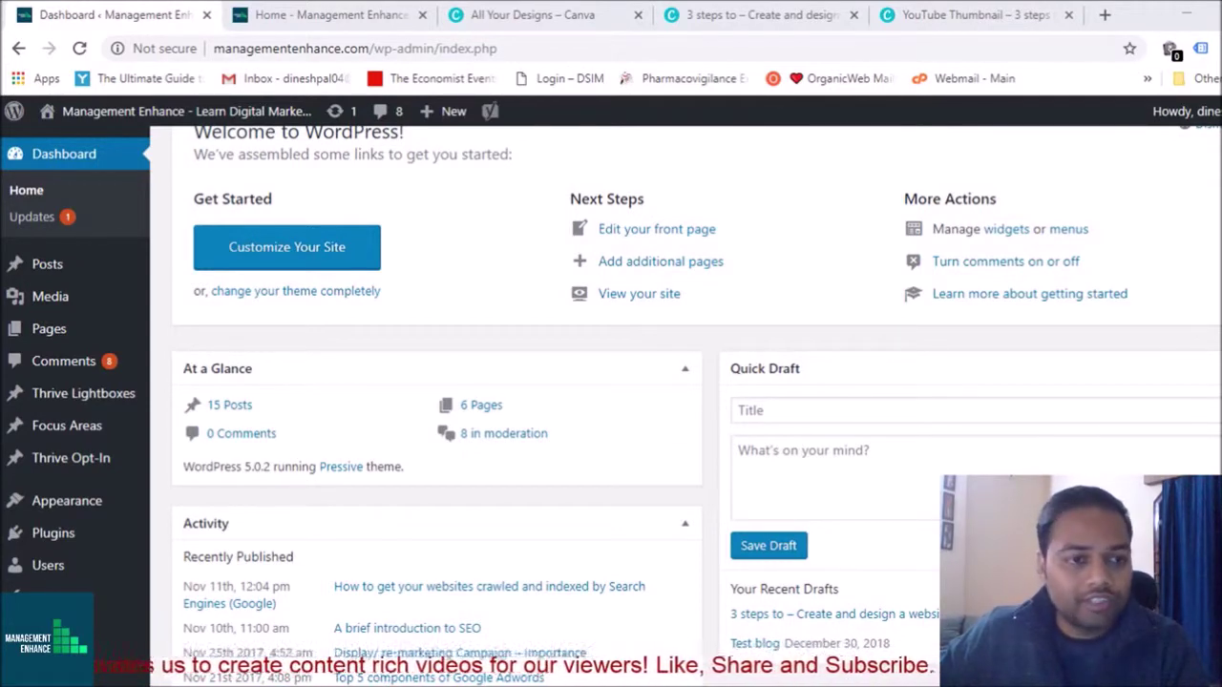
# Open the theme customizer from the Appearance options, review its available settings sections, and close it
pyautogui.scroll(-5, 55, 403)
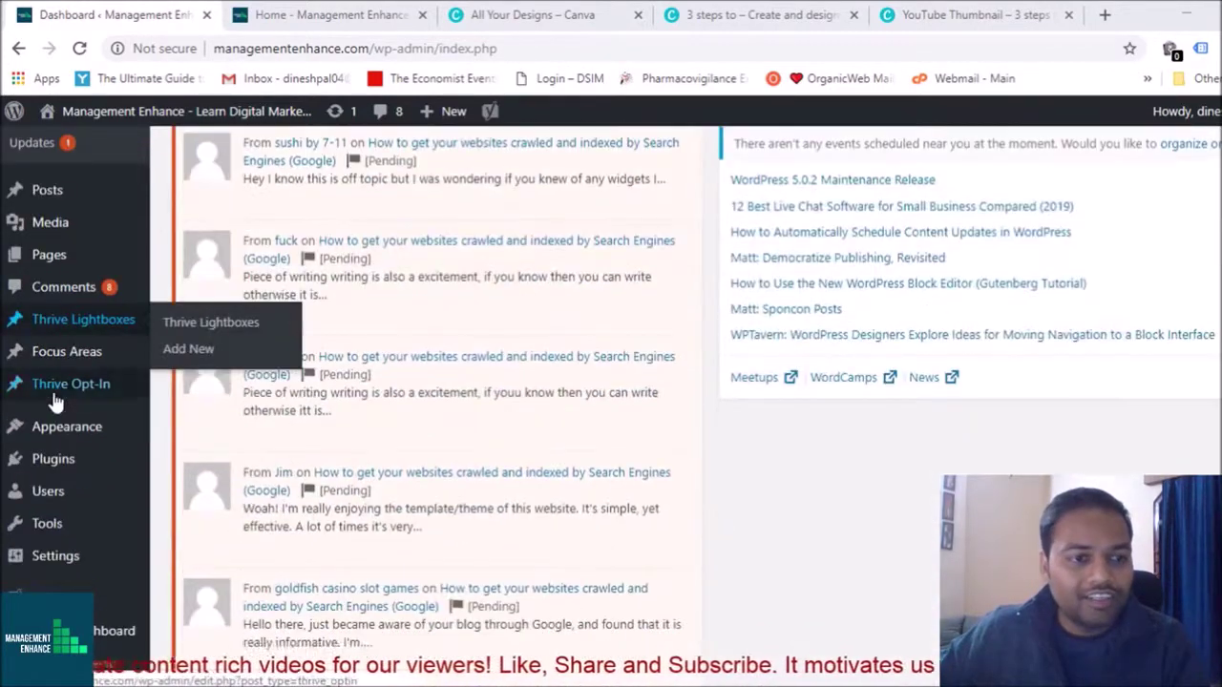
pyautogui.moveTo(39, 430)
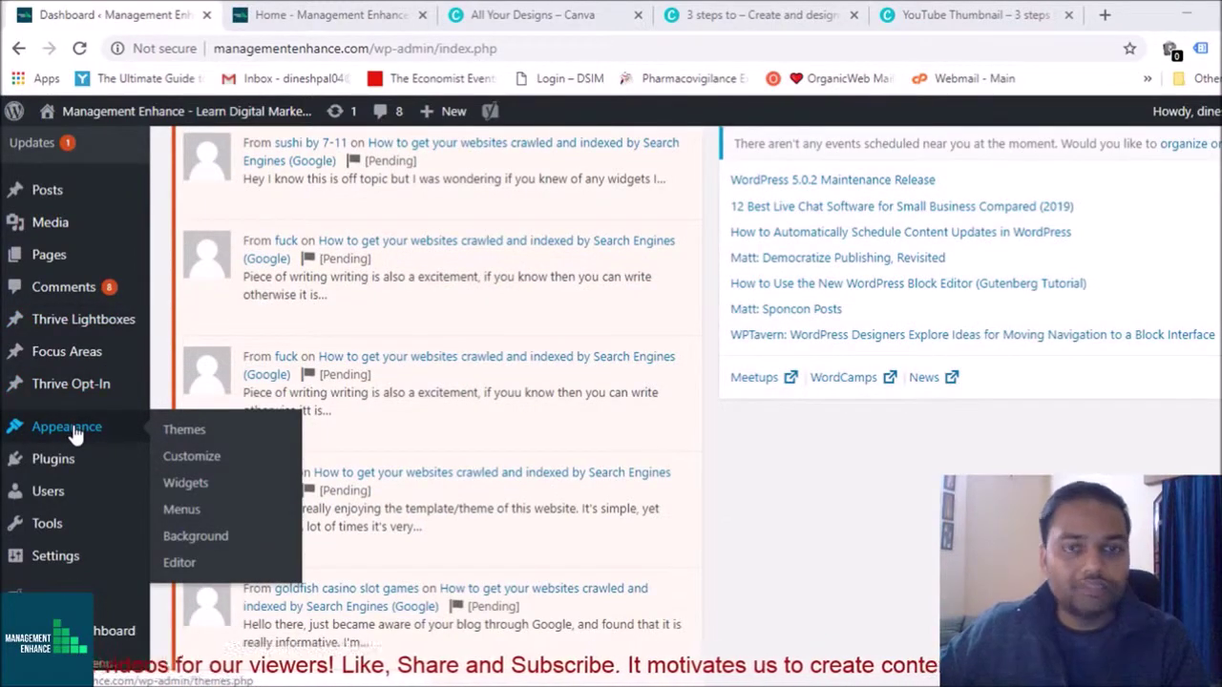
pyautogui.click(201, 460)
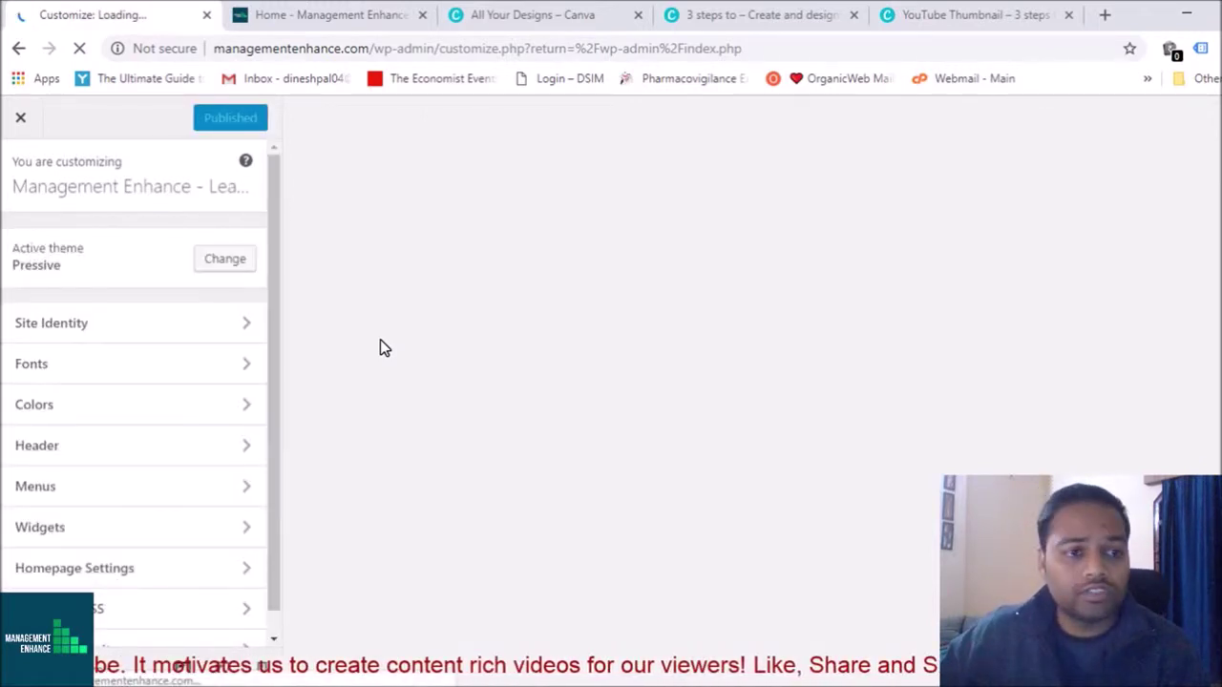
pyautogui.scroll(-1, 267, 328)
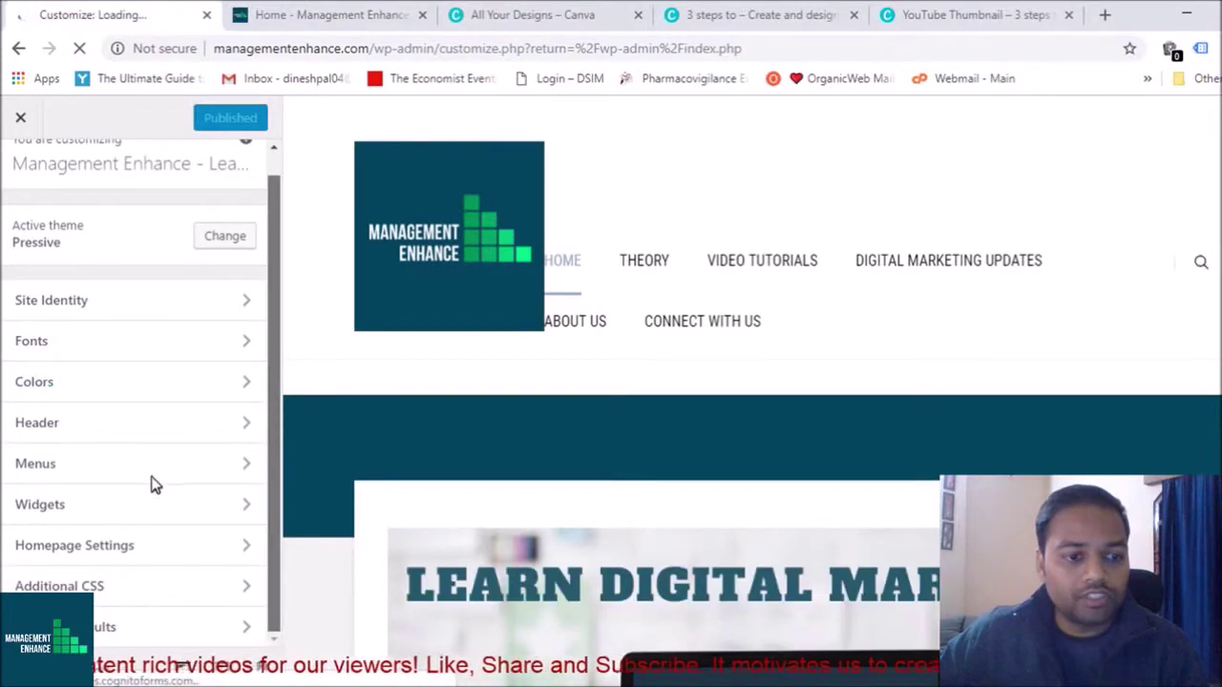
pyautogui.scroll(1, 148, 322)
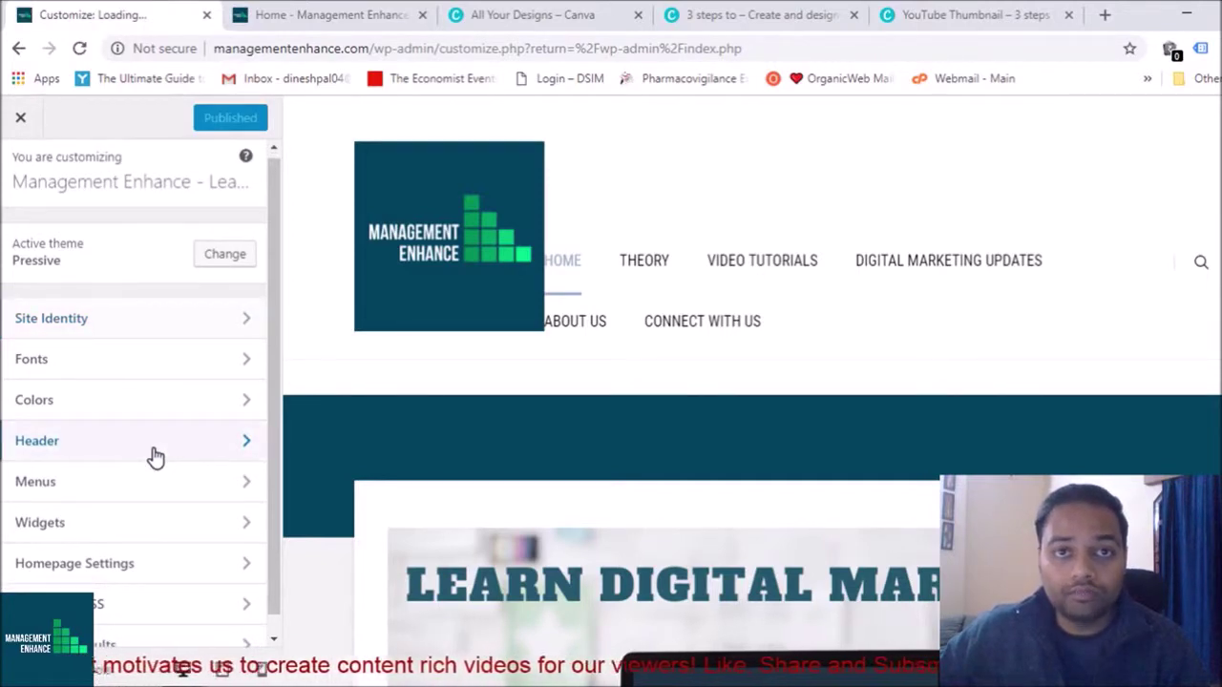
pyautogui.scroll(-1, 156, 458)
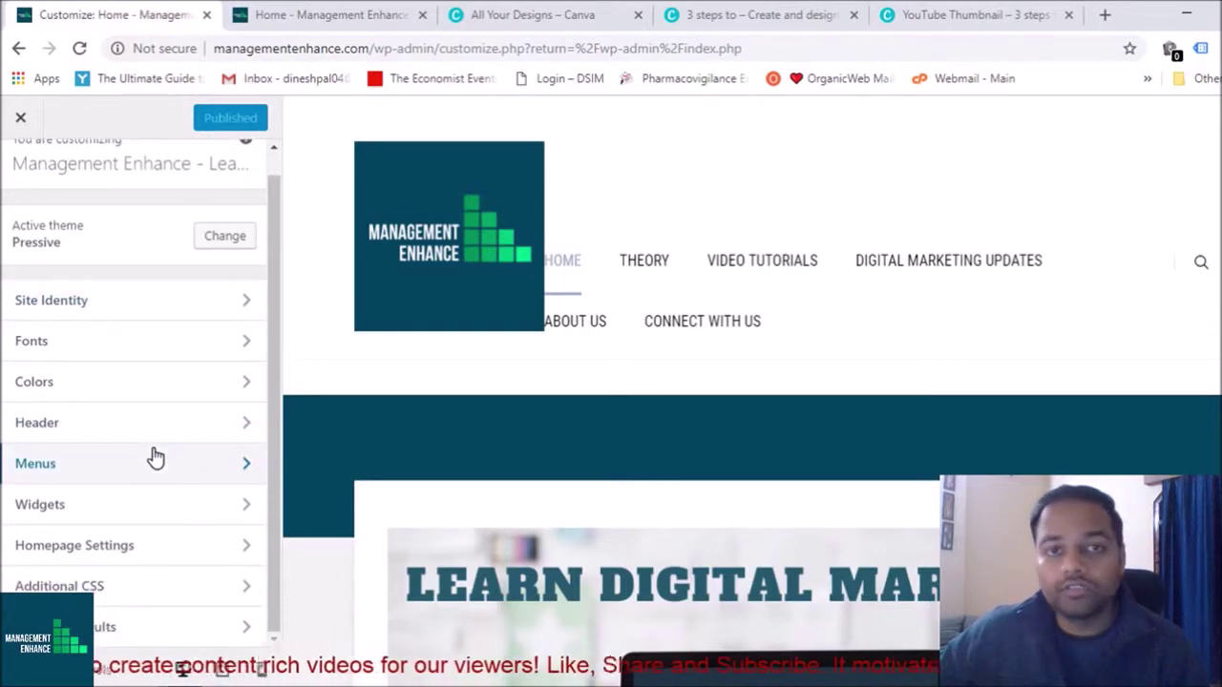
pyautogui.click(17, 119)
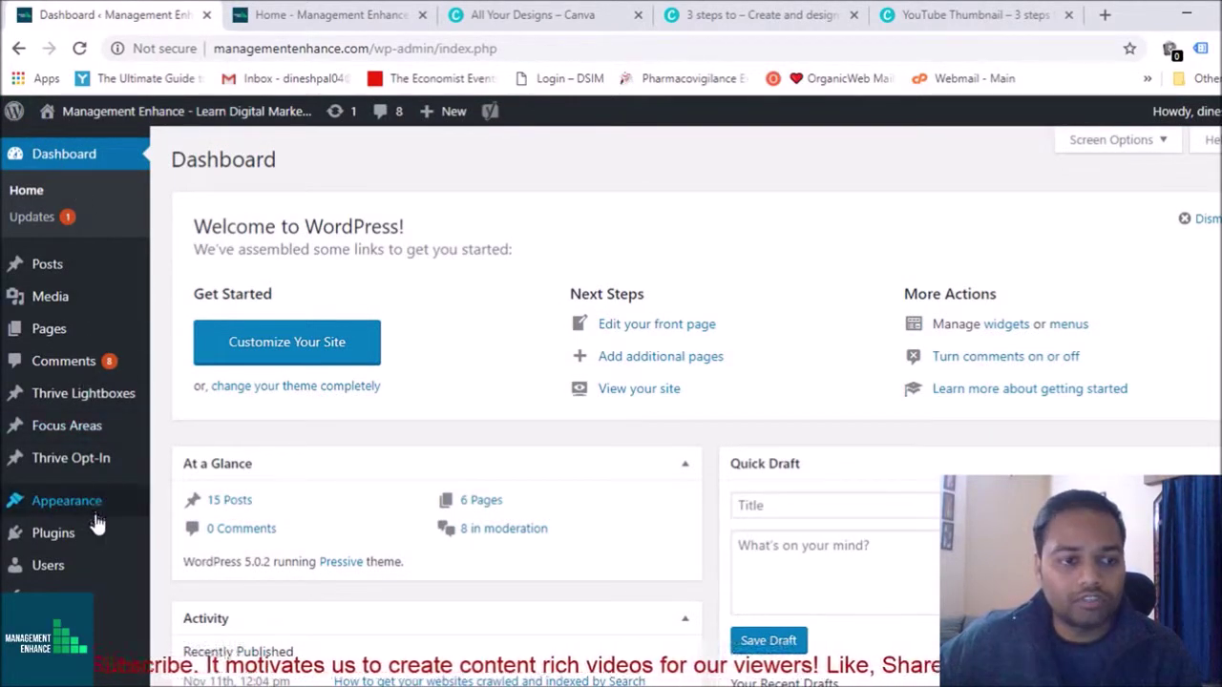
# Open the Widgets management page and compare its footer columns with the footer of the live home page
pyautogui.moveTo(99, 509)
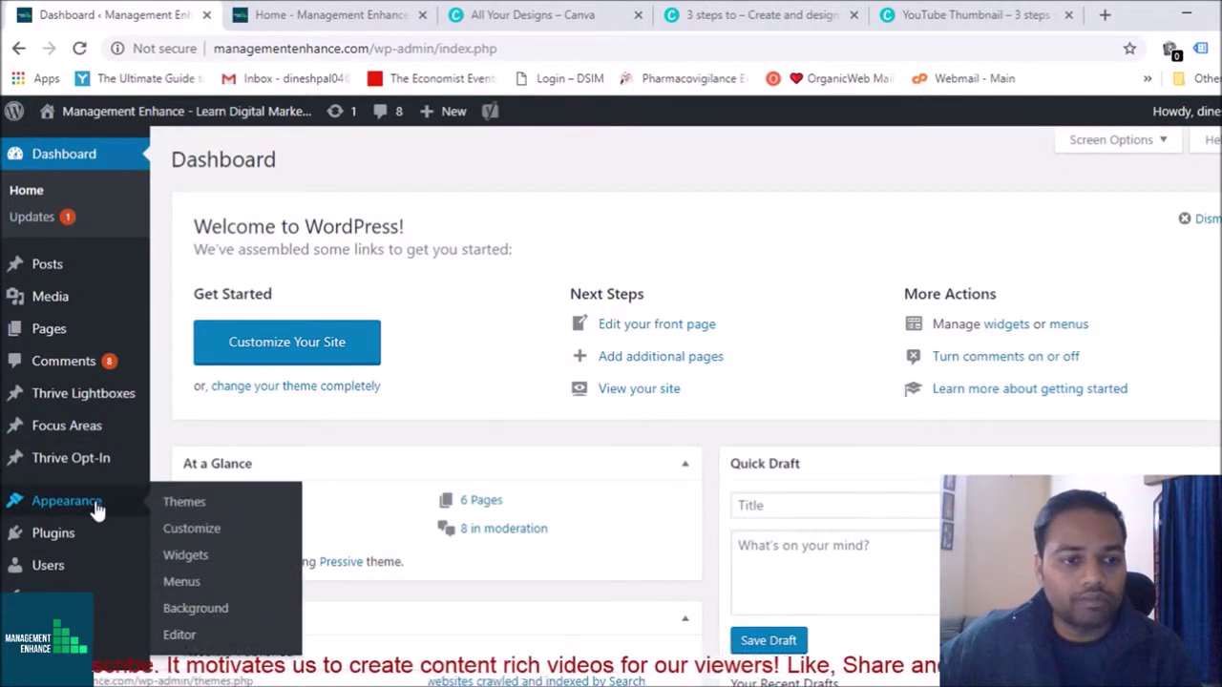
pyautogui.click(202, 565)
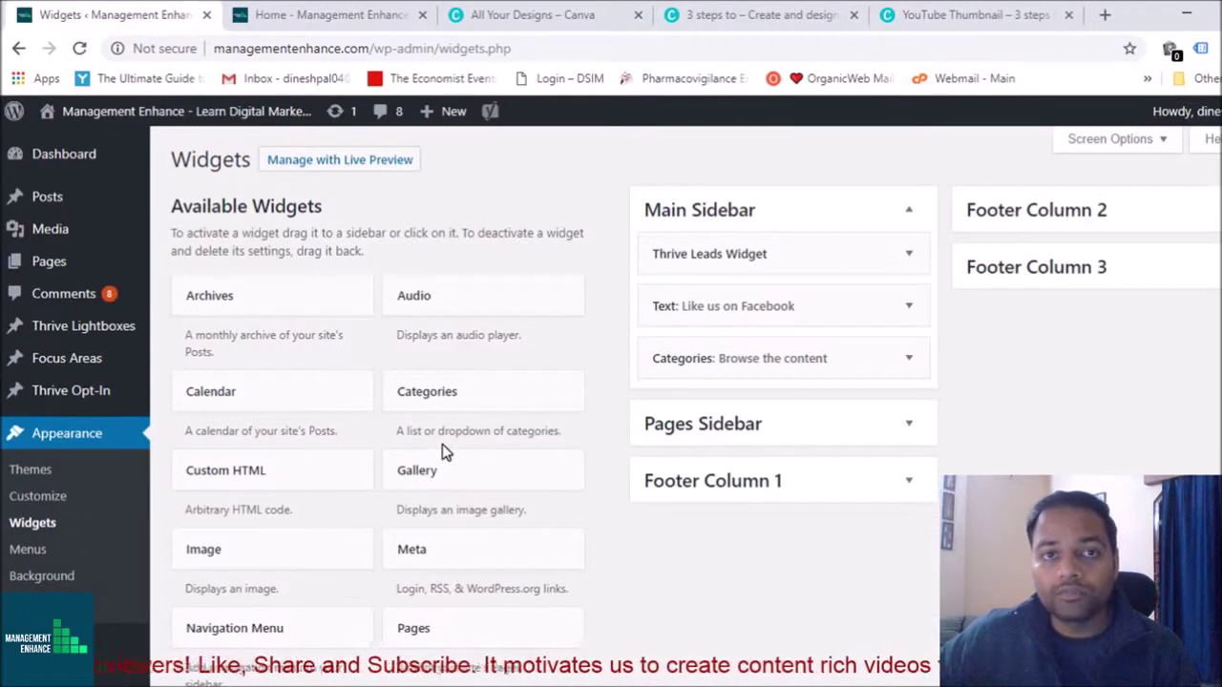
pyautogui.click(323, 14)
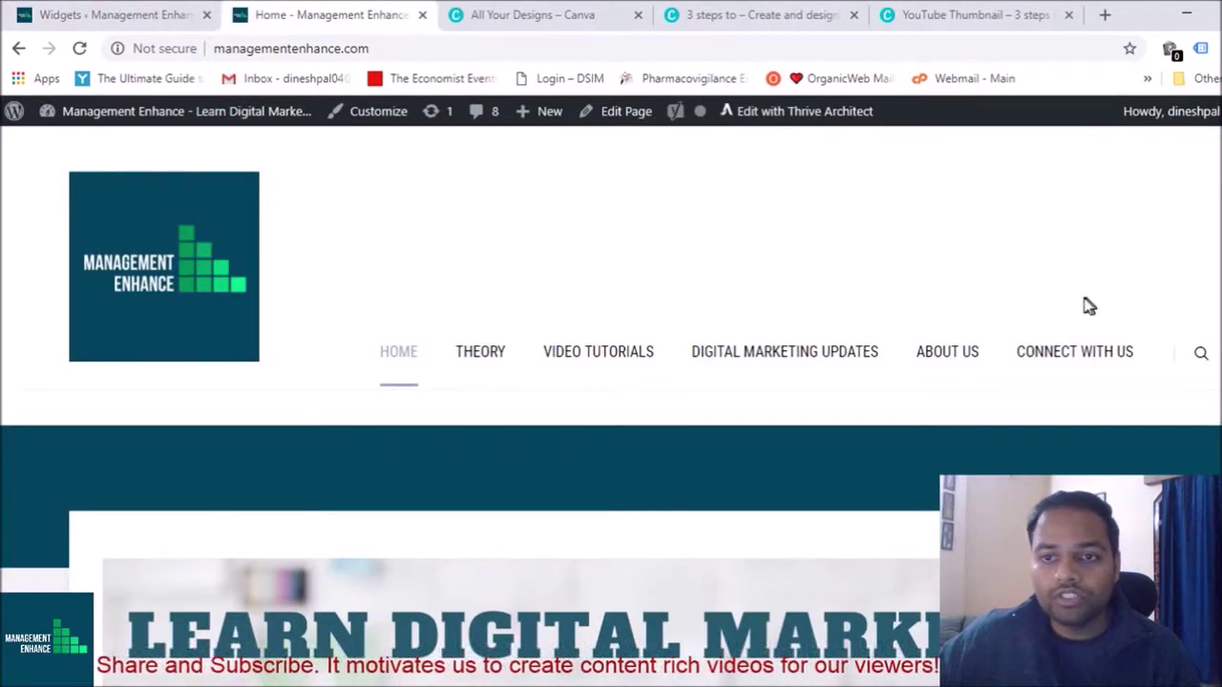
pyautogui.scroll(-15, 1048, 268)
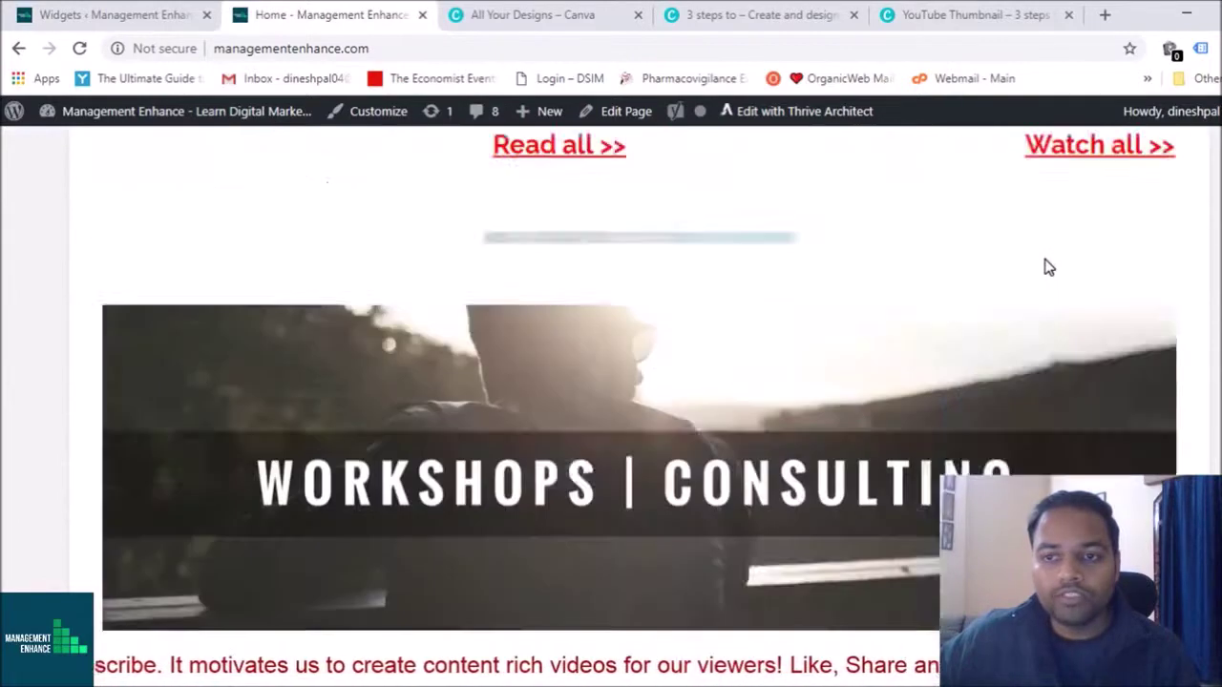
pyautogui.scroll(-15, 1046, 263)
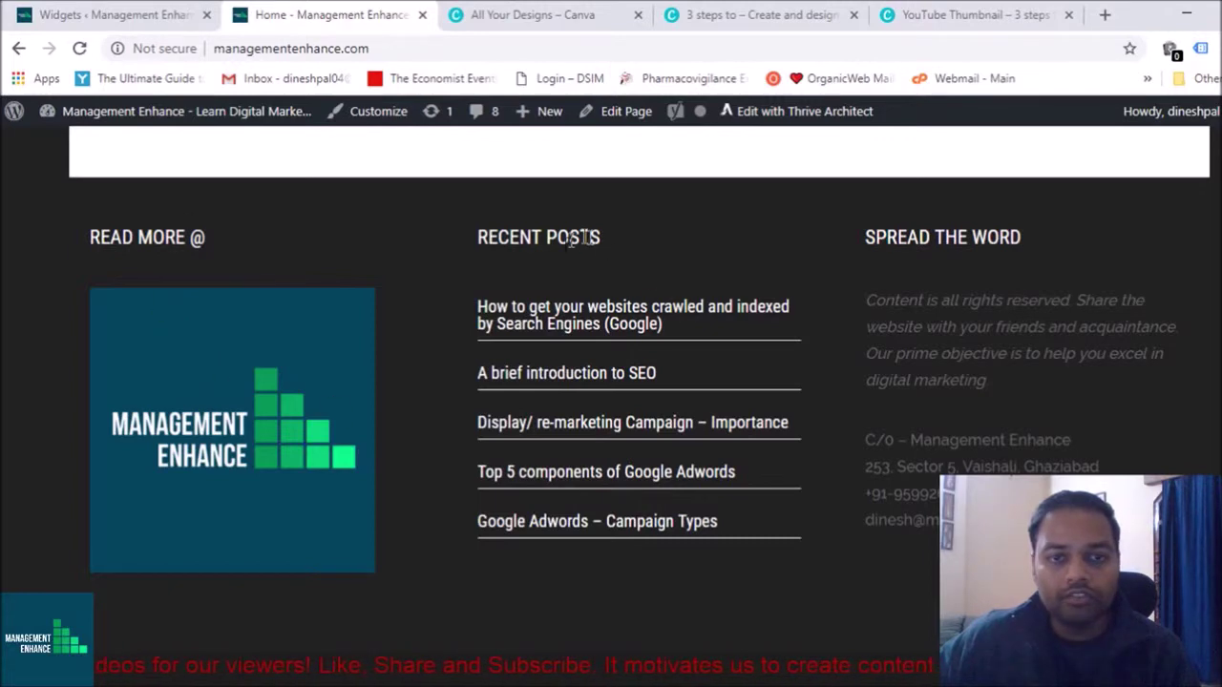
pyautogui.hotkey('ctrl', 'shift', 'Tab')
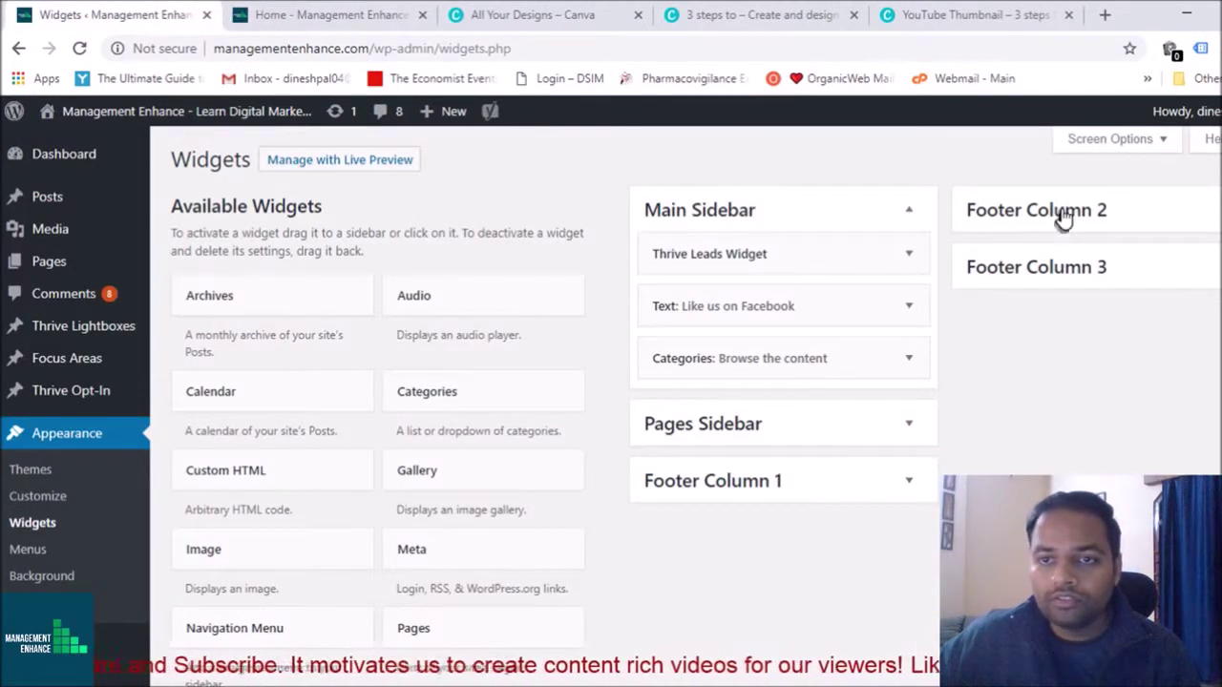
pyautogui.hotkey('ctrl', 'Tab')
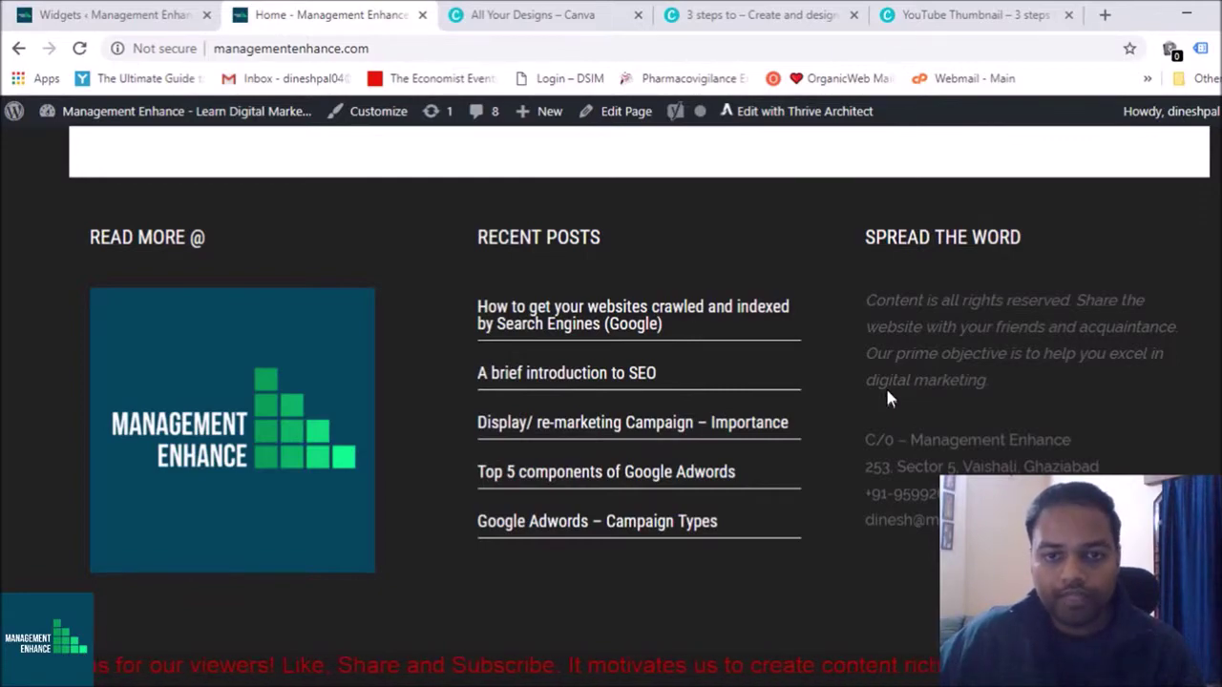
# On the live site, open the Website Planning & Creation category listed under Theory
pyautogui.scroll(5, 715, 354)
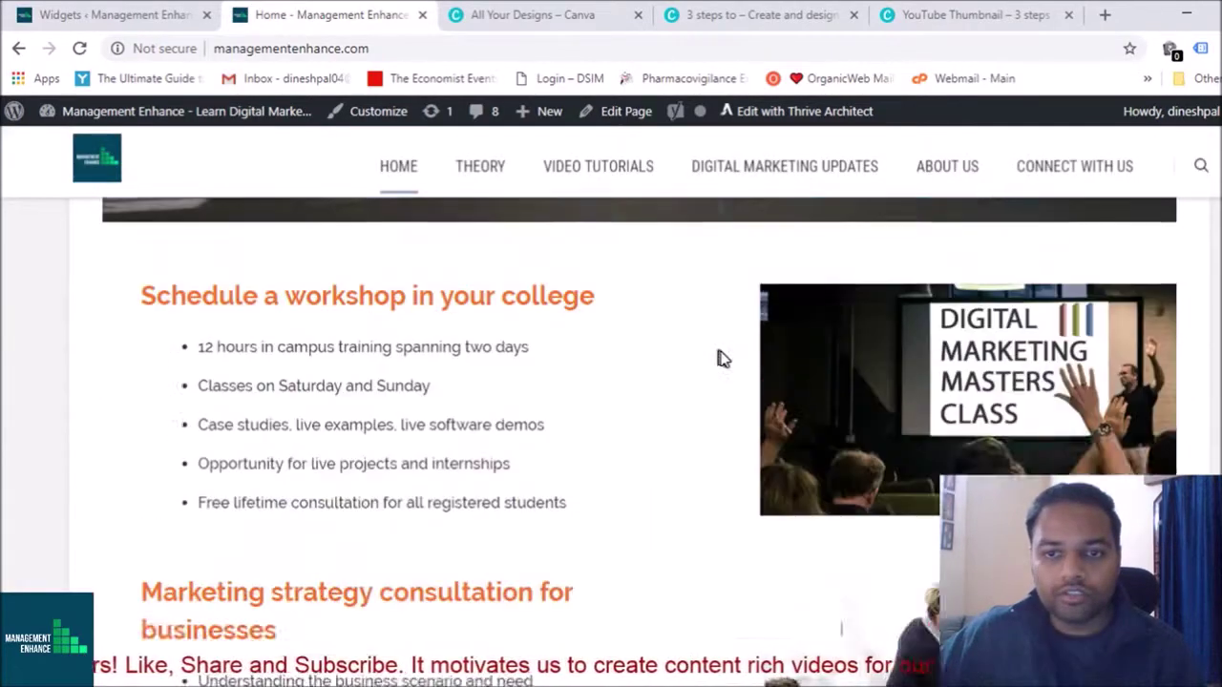
pyautogui.scroll(3, 721, 358)
pyautogui.click(136, 11)
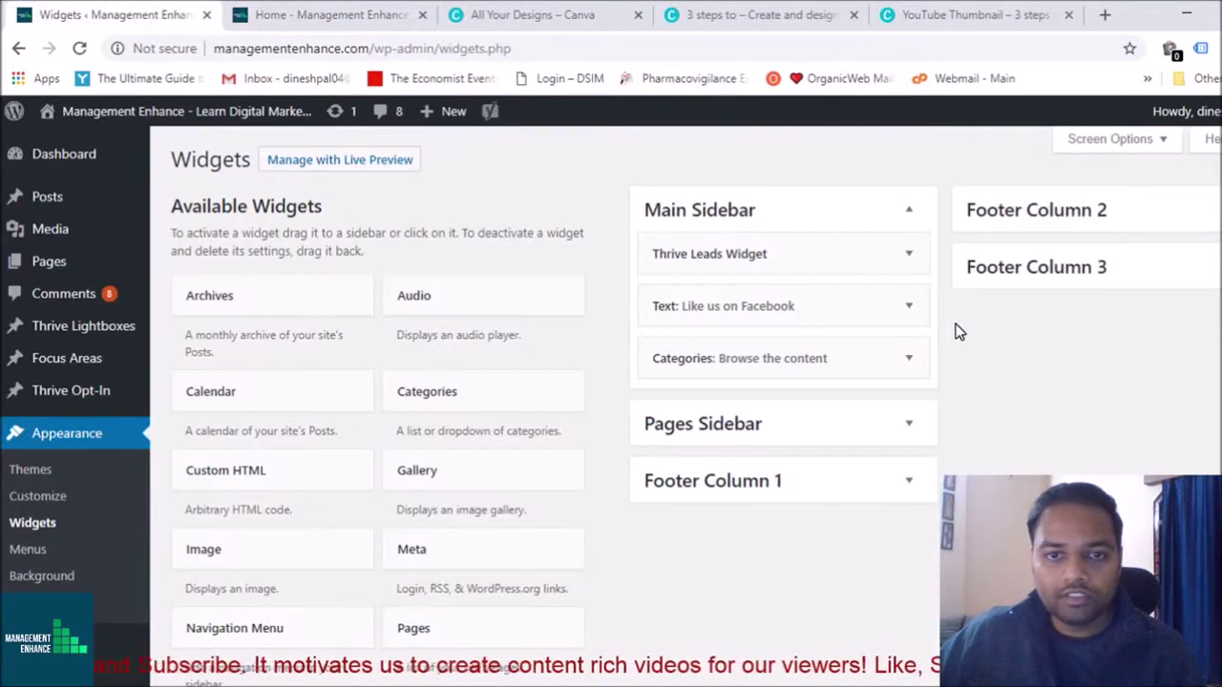
pyautogui.click(328, 11)
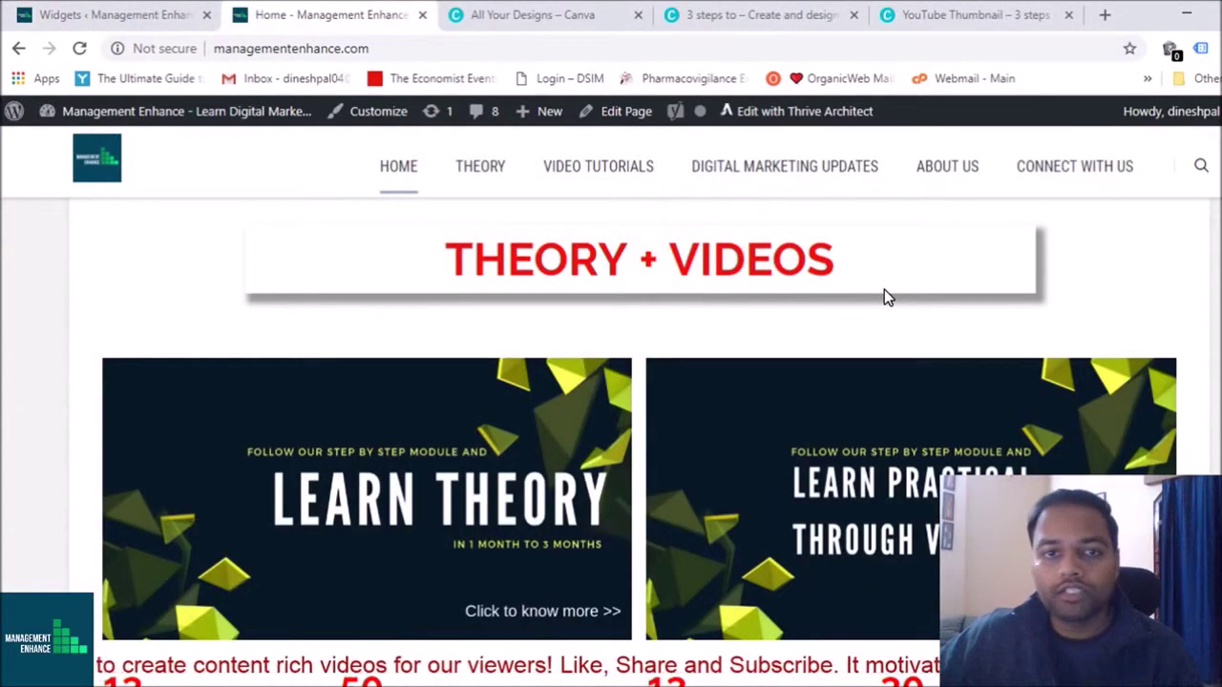
pyautogui.click(126, 12)
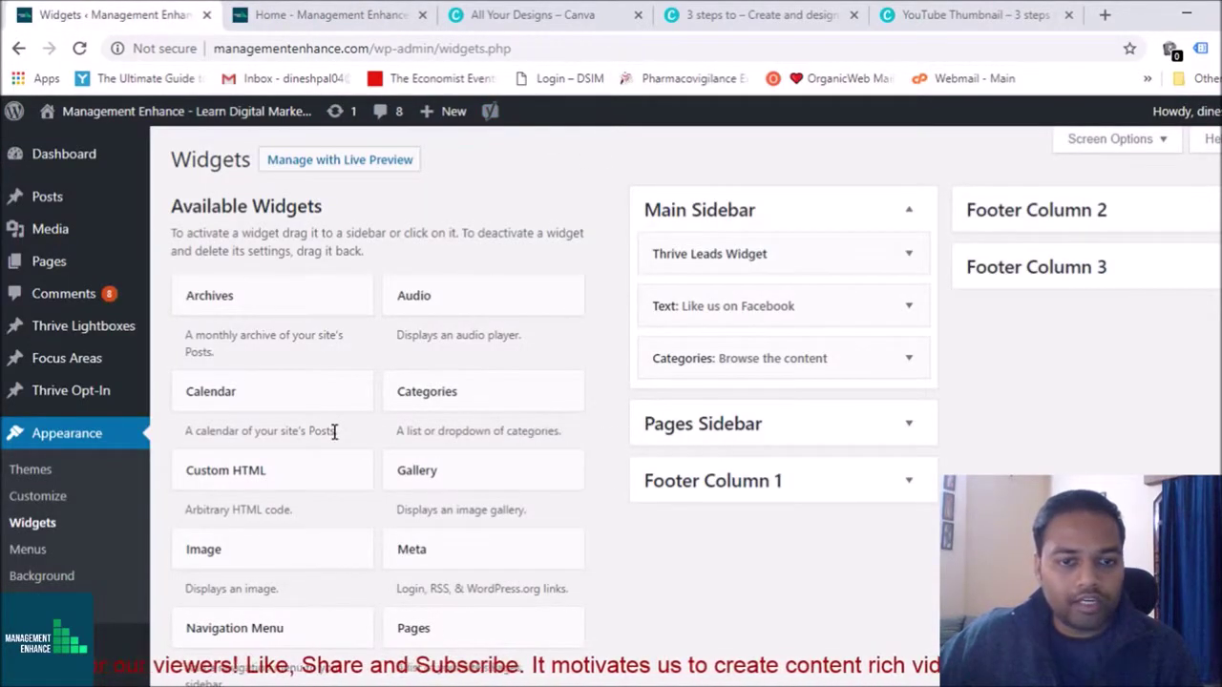
pyautogui.click(327, 14)
pyautogui.scroll(5, 915, 272)
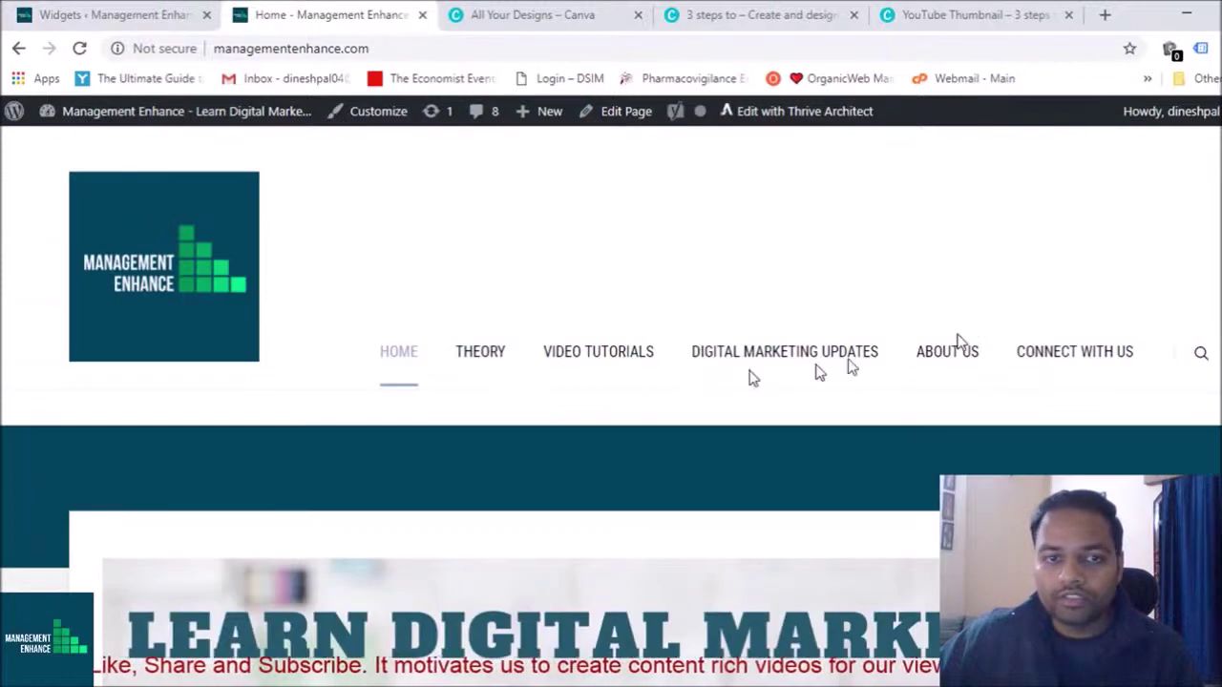
pyautogui.moveTo(485, 359)
pyautogui.click(214, 448)
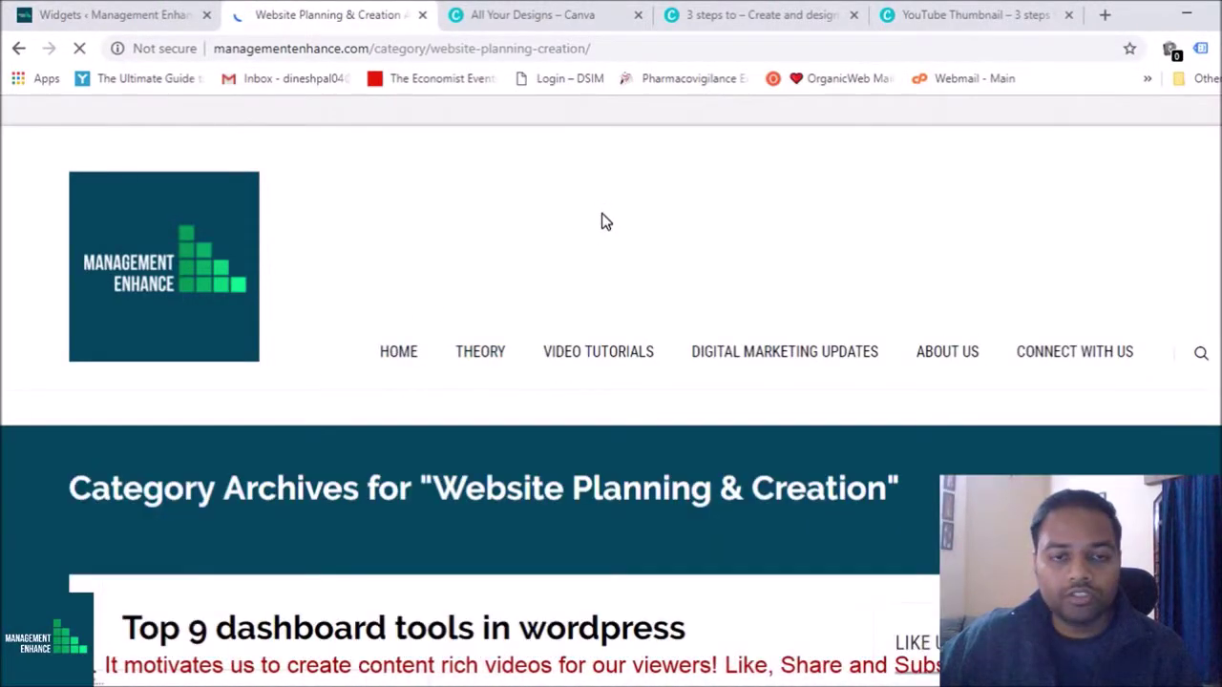
# Examine the category page's sidebar, covering the e-mail subscription form, the Facebook box and the Browse the Content list
pyautogui.scroll(-5, 870, 280)
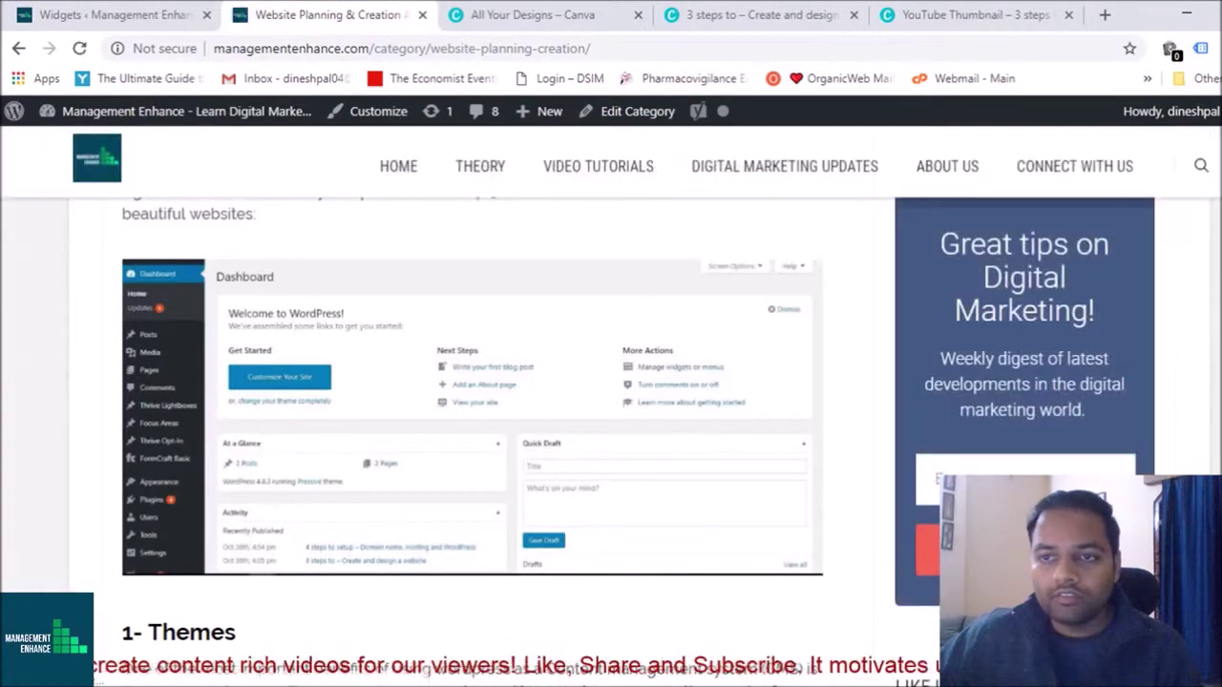
pyautogui.scroll(2, 611, 382)
pyautogui.scroll(-1, 610, 382)
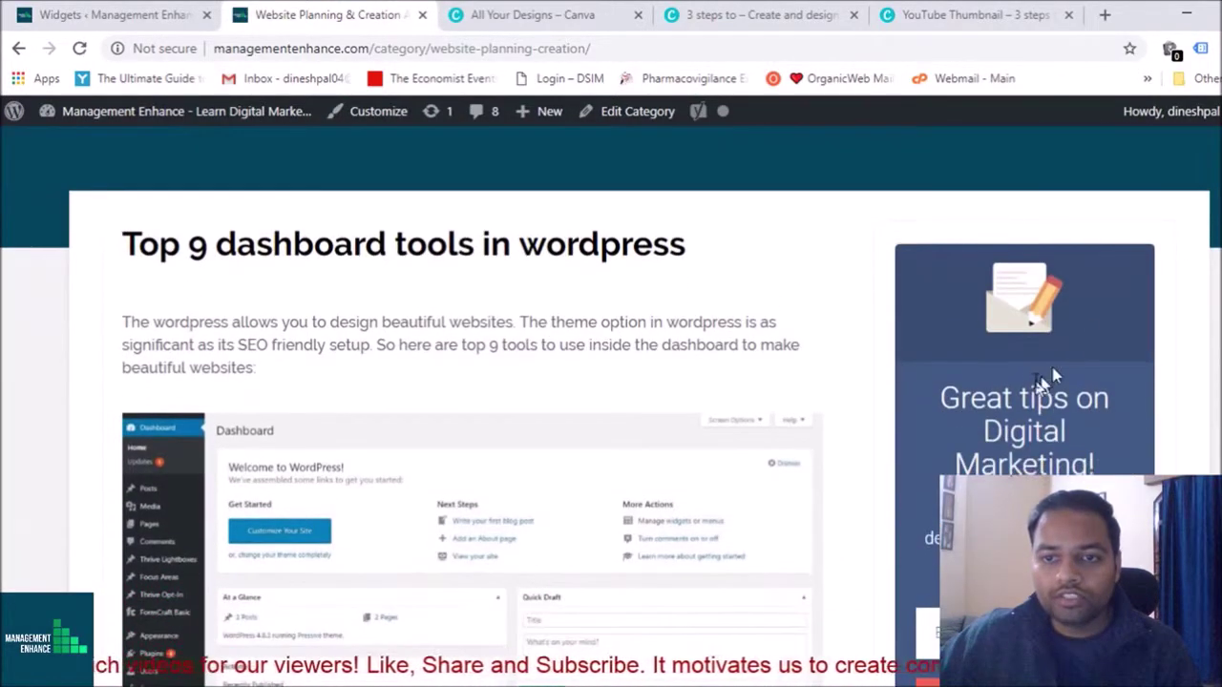
pyautogui.scroll(-2, 610, 382)
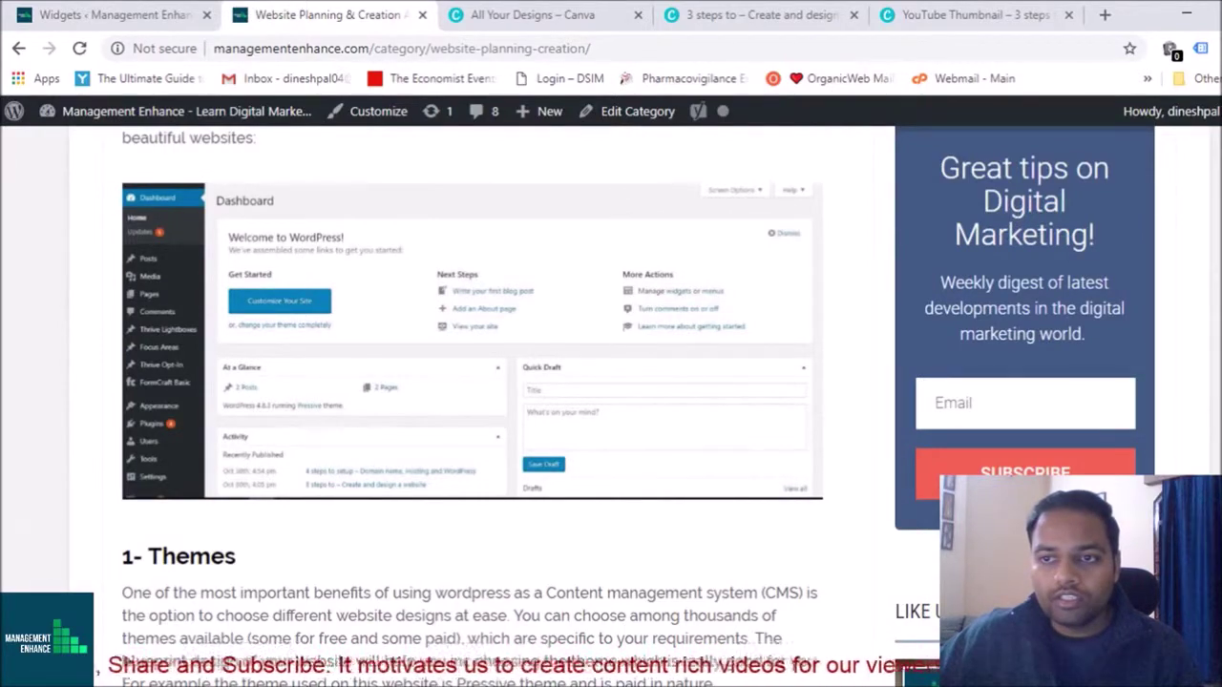
pyautogui.scroll(-4, 976, 210)
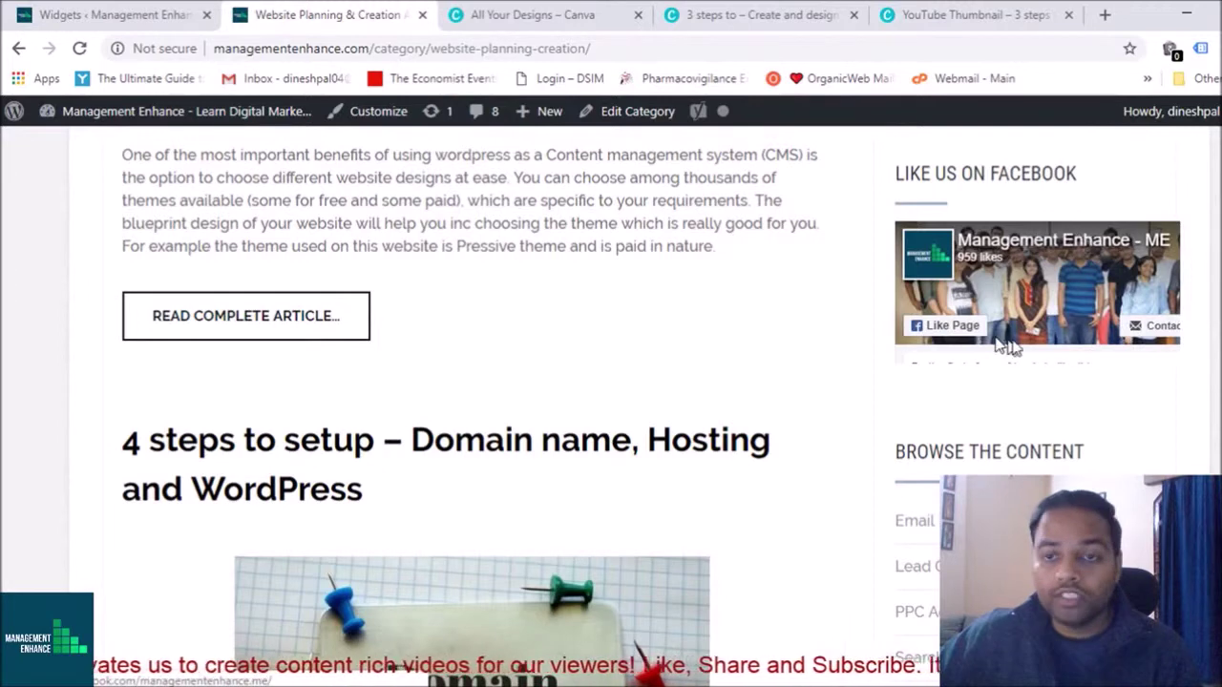
pyautogui.scroll(-2, 940, 241)
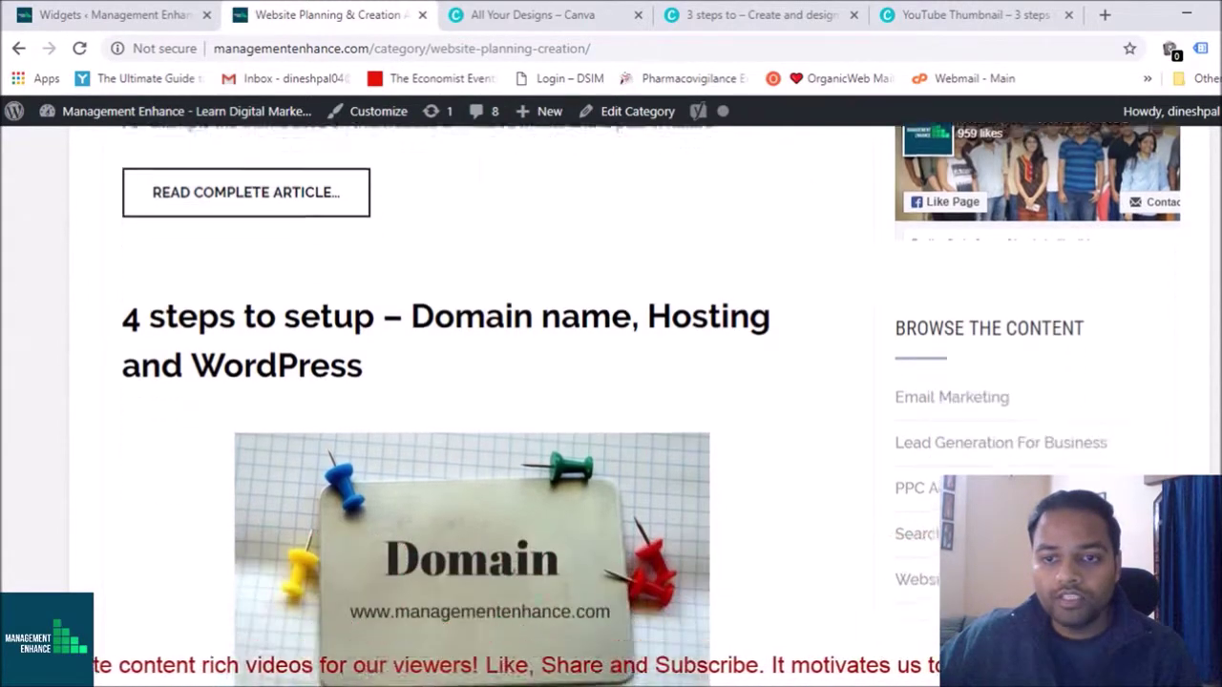
pyautogui.moveTo(899, 241); pyautogui.dragTo(1079, 237)
pyautogui.click(1123, 240)
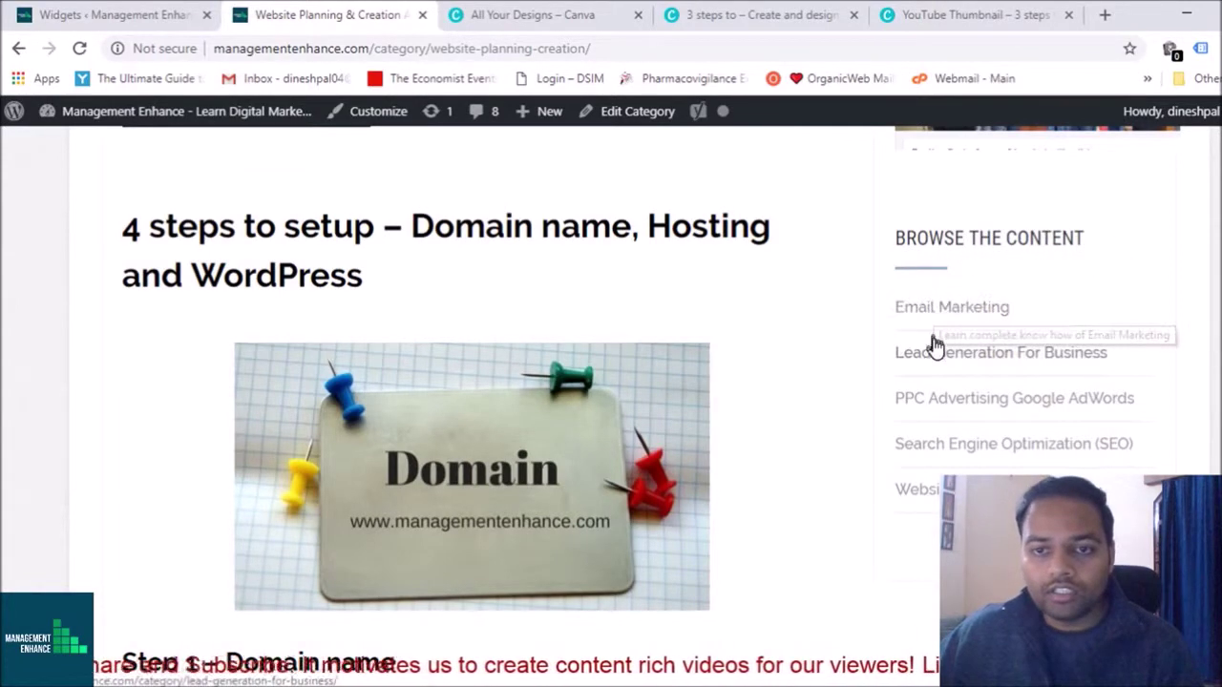
# Compare the Main Sidebar widgets in the admin area with the Browse the Content list on the live category page
pyautogui.click(149, 11)
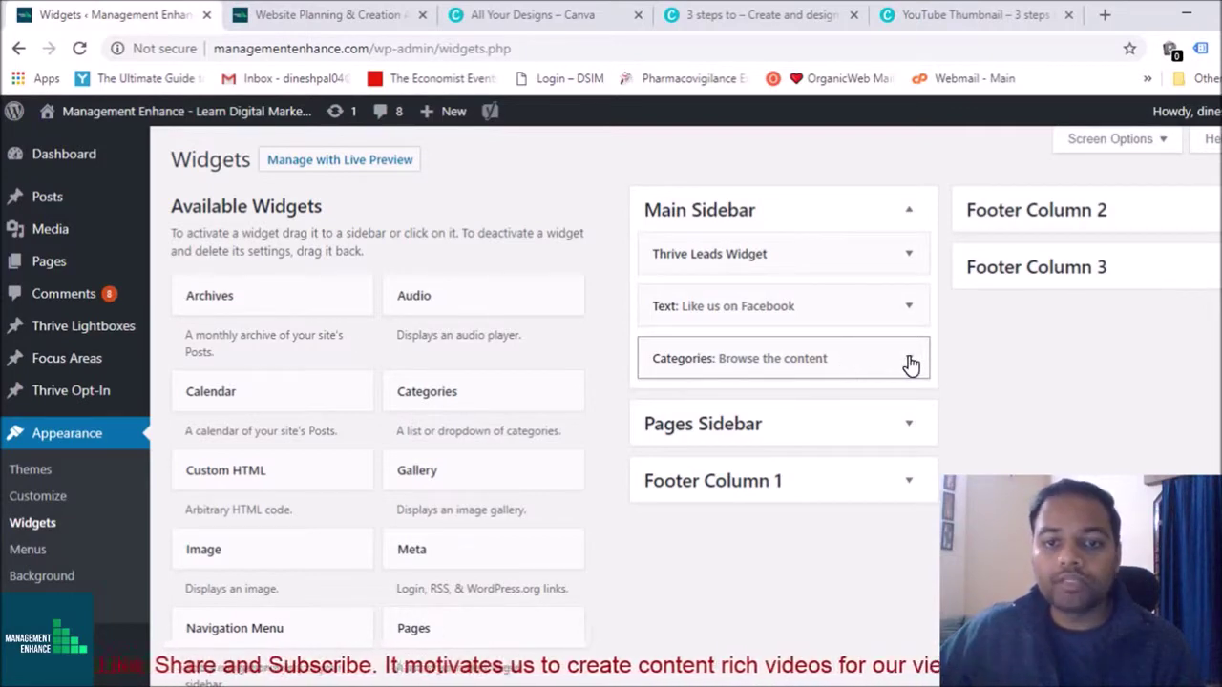
pyautogui.click(303, 12)
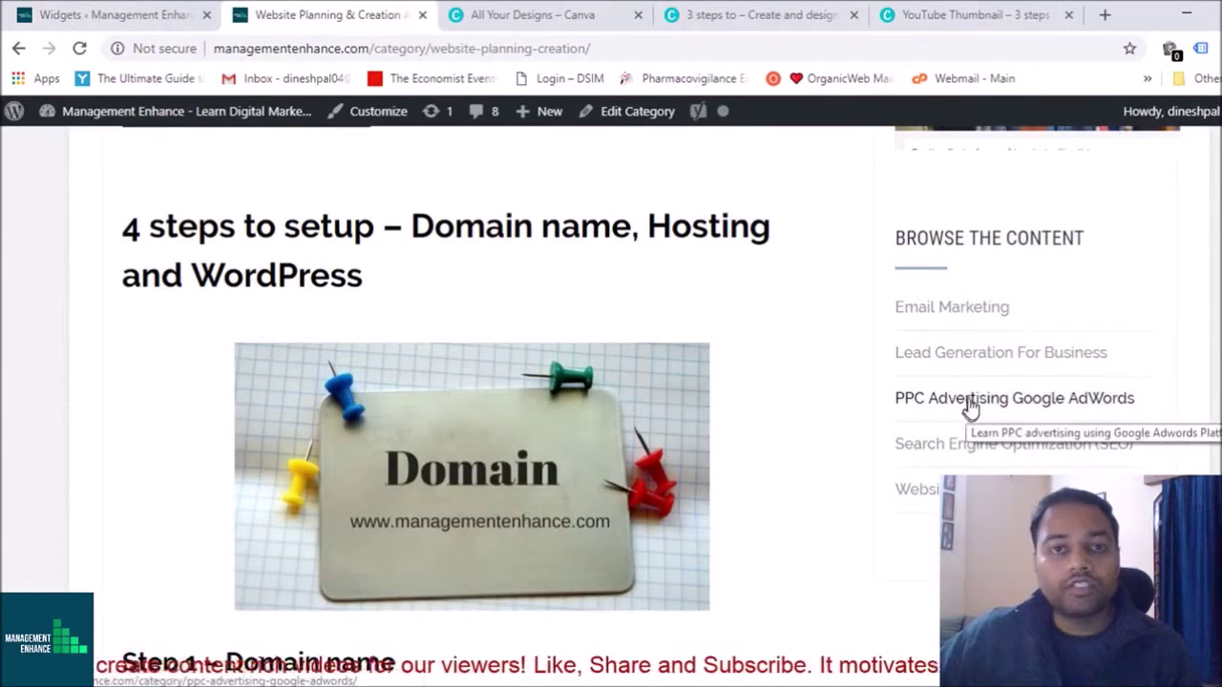
pyautogui.click(162, 13)
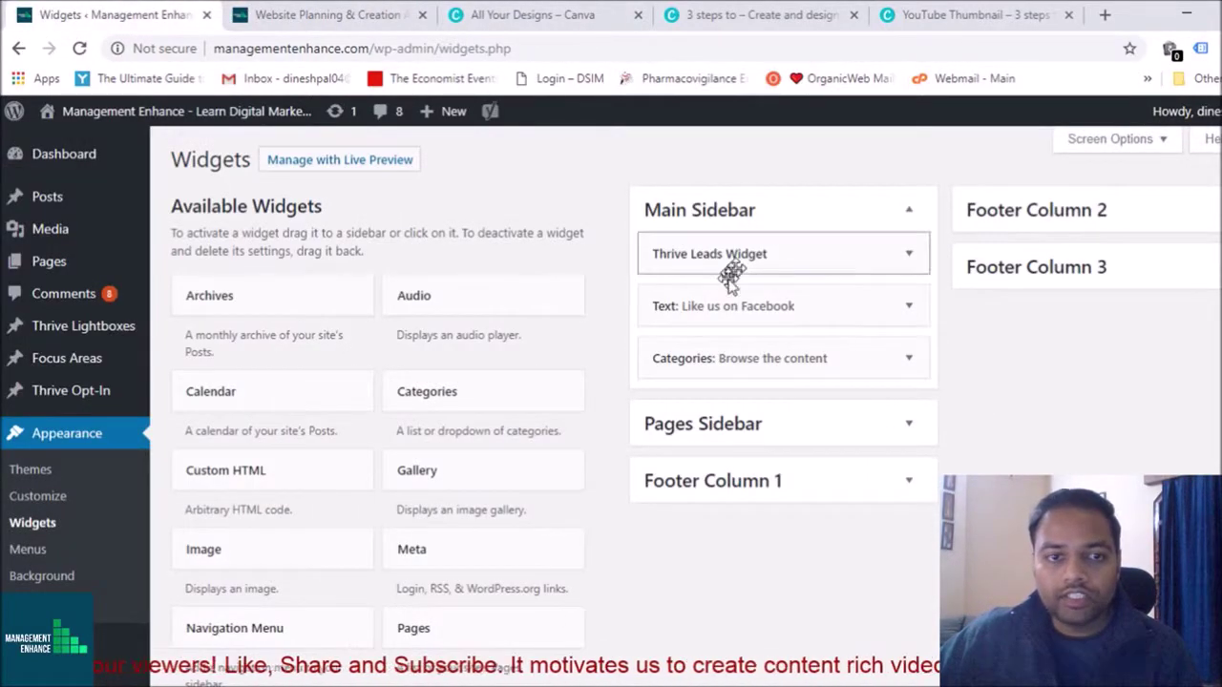
# Look through the full list of available widgets, down to the Thrive and Video widgets
pyautogui.scroll(-3, 414, 363)
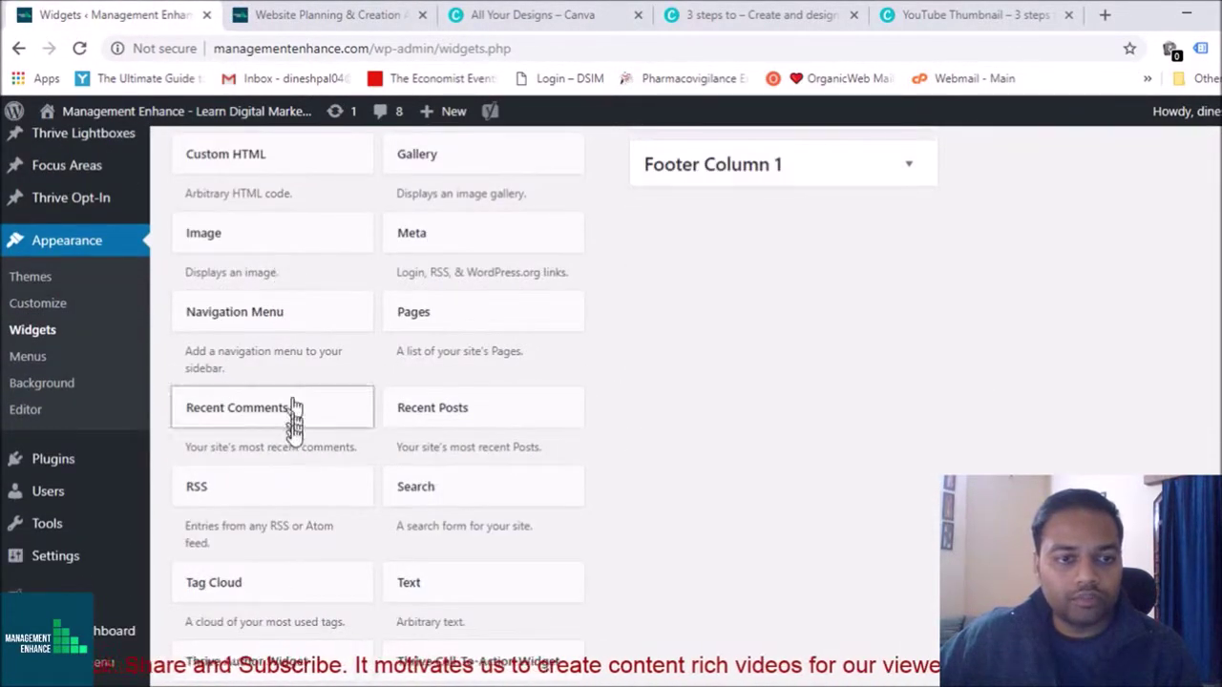
pyautogui.scroll(-6, 374, 466)
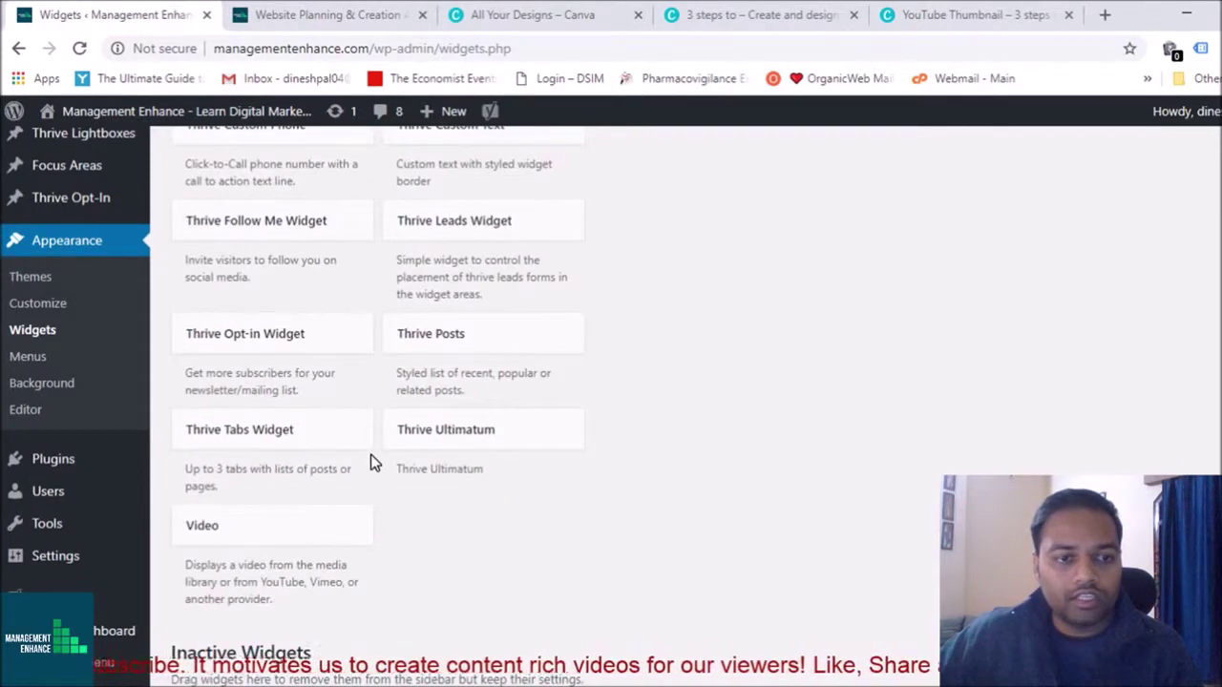
pyautogui.scroll(9, 372, 458)
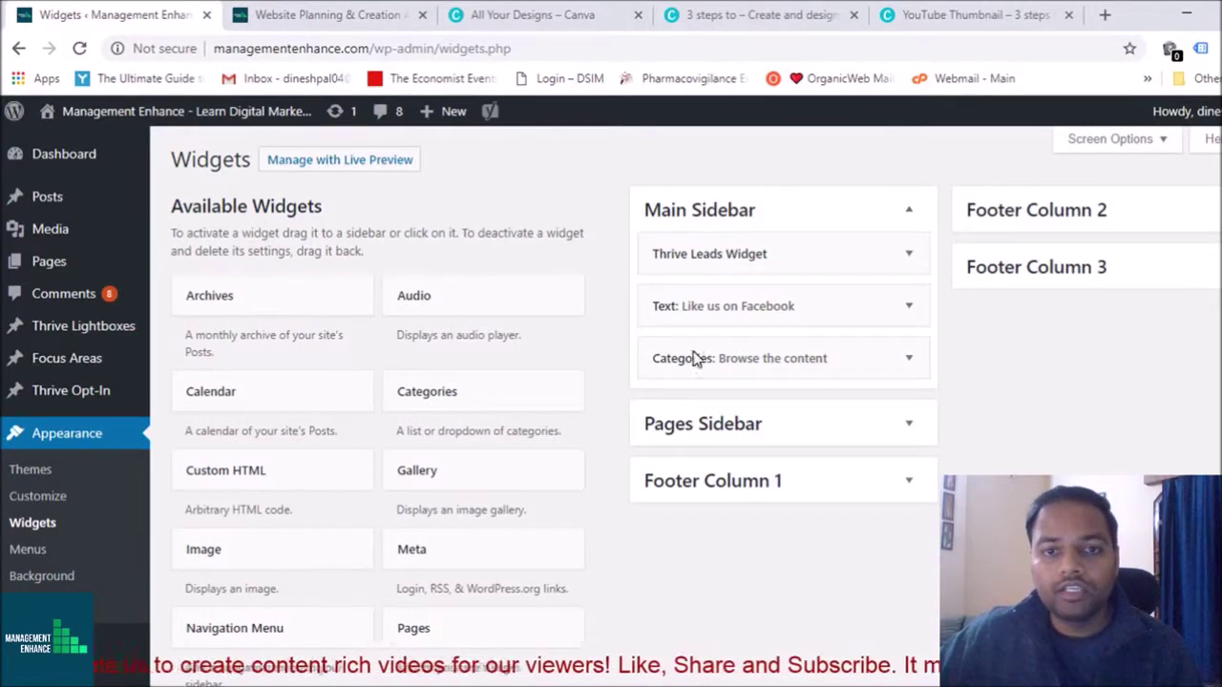
# Open the Menus management page and compare the Primary Menu structure with the live site's navigation bar
pyautogui.click(27, 551)
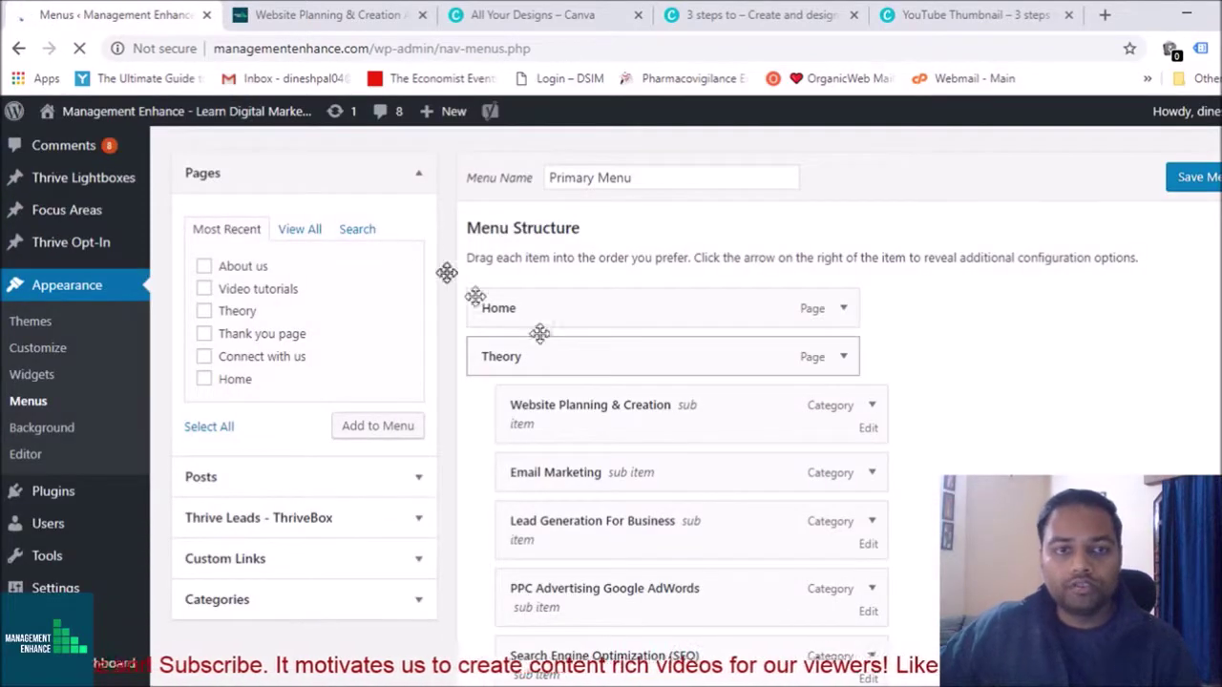
pyautogui.click(370, 10)
pyautogui.scroll(5, 642, 277)
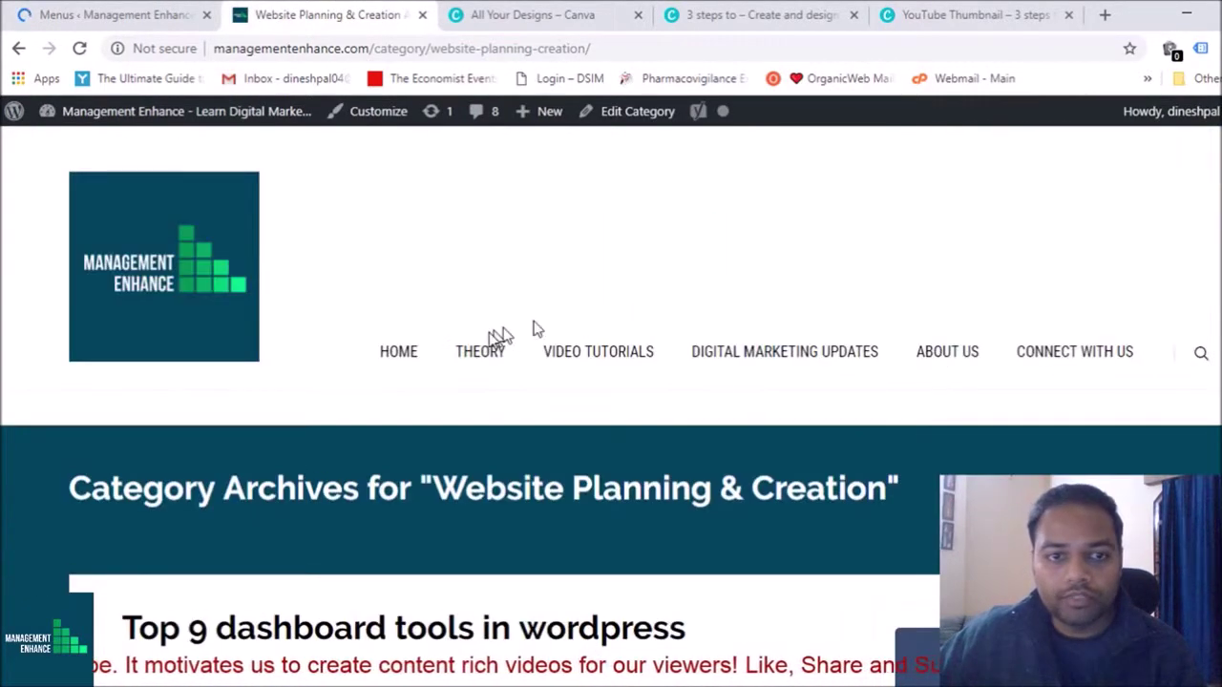
pyautogui.moveTo(480, 358)
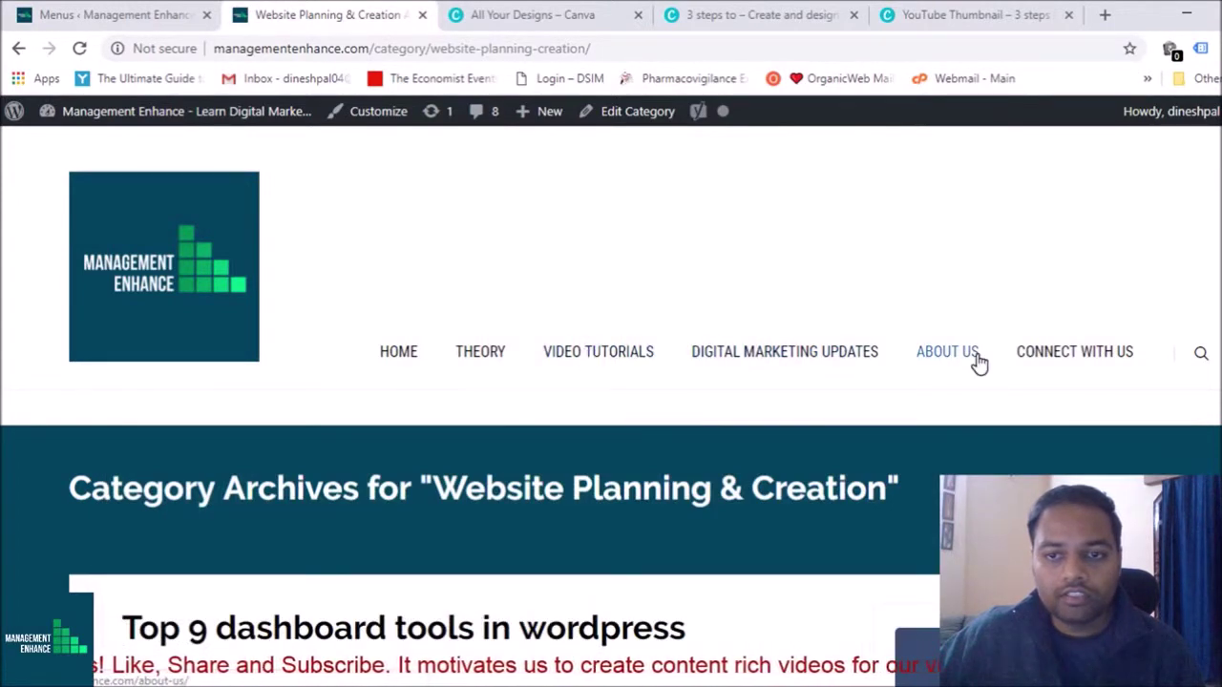
# Compare the Theory item and its category sub items in the Primary Menu structure with the live site's navigation bar
pyautogui.click(124, 15)
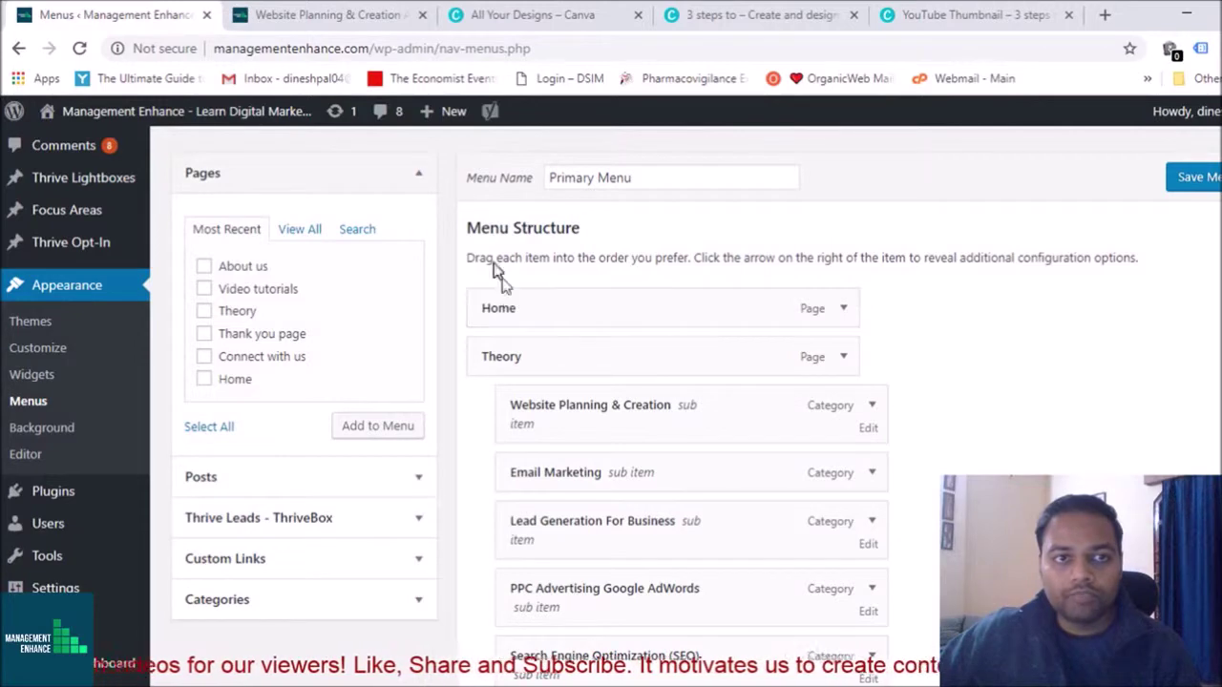
pyautogui.click(359, 15)
pyautogui.click(158, 12)
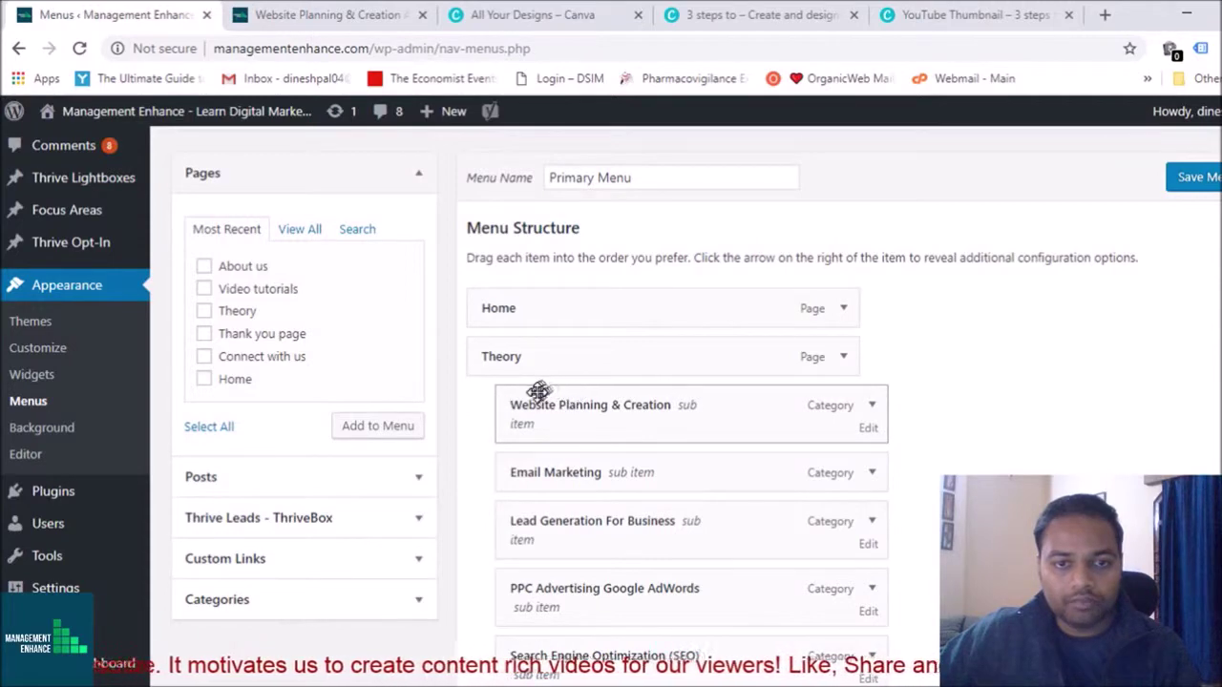
pyautogui.moveTo(864, 393); pyautogui.dragTo(583, 401)
pyautogui.click(916, 355)
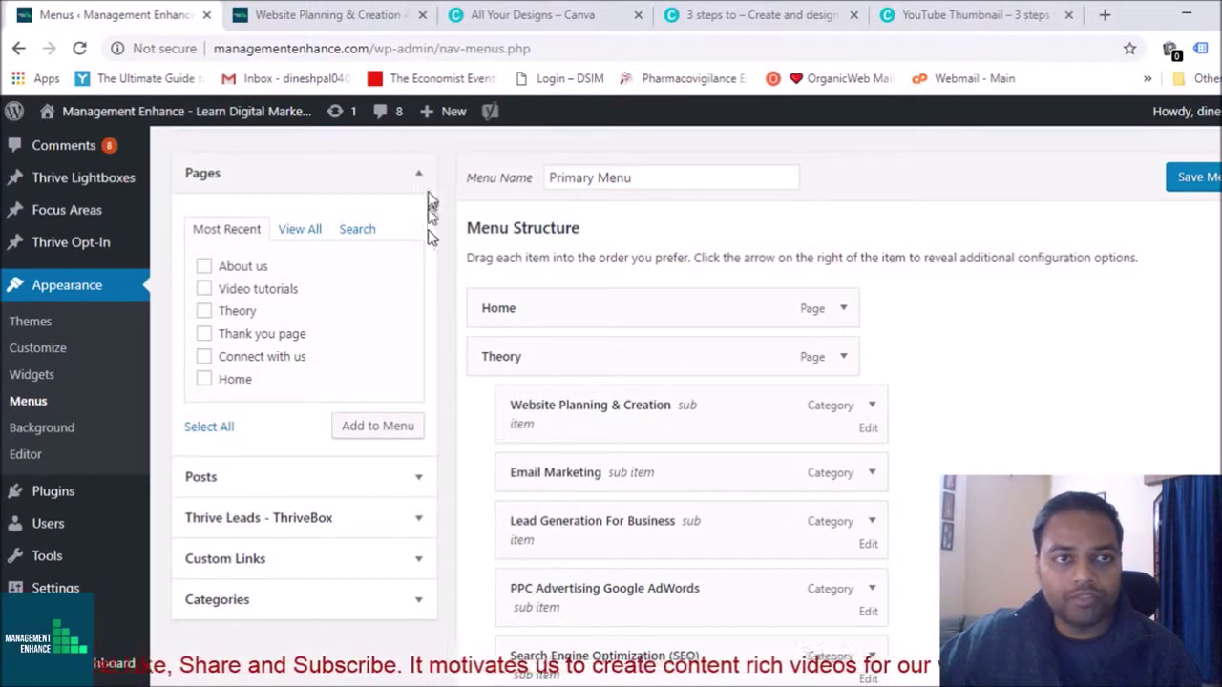
pyautogui.click(363, 11)
pyautogui.moveTo(480, 352)
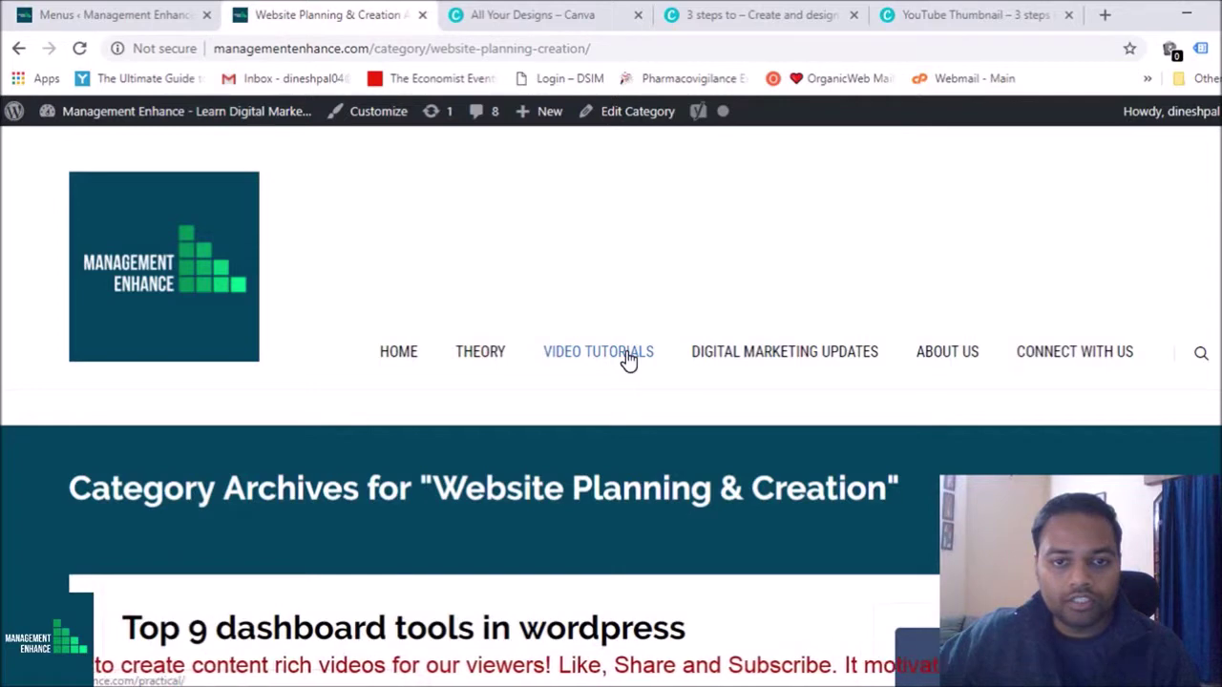
# Review the Primary Menu structure from Home down to Connect with us, and match its items with the live site's navigation bar
pyautogui.click(34, 11)
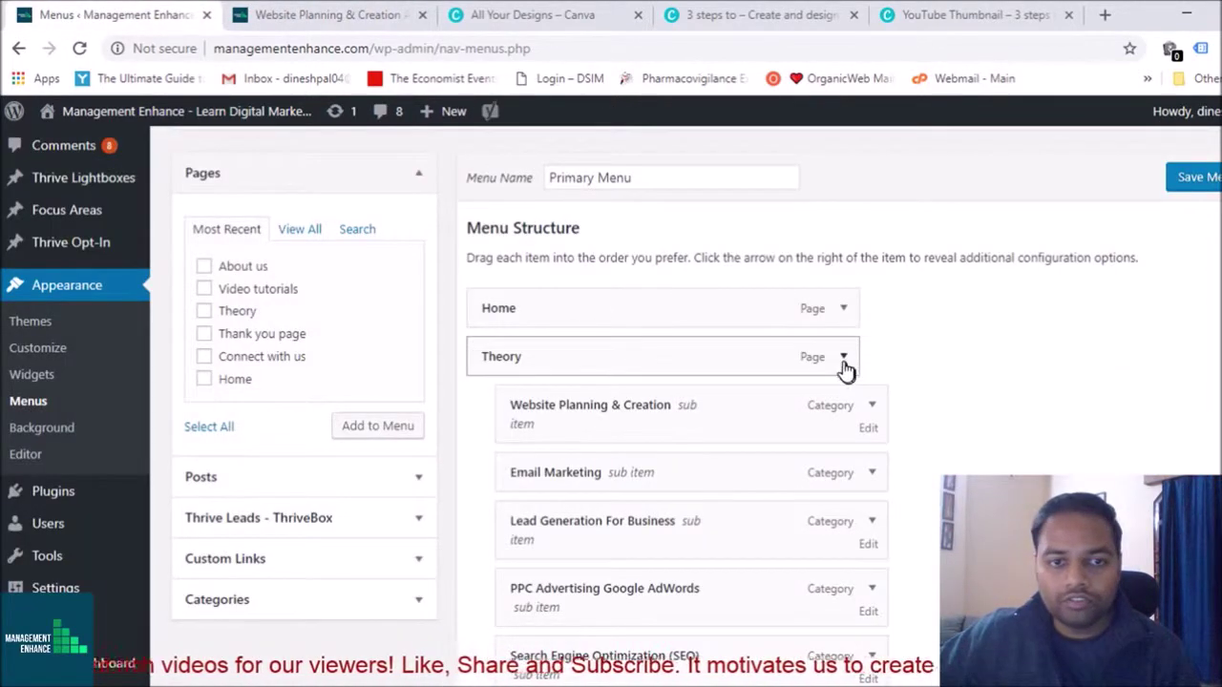
pyautogui.scroll(-10, 845, 368)
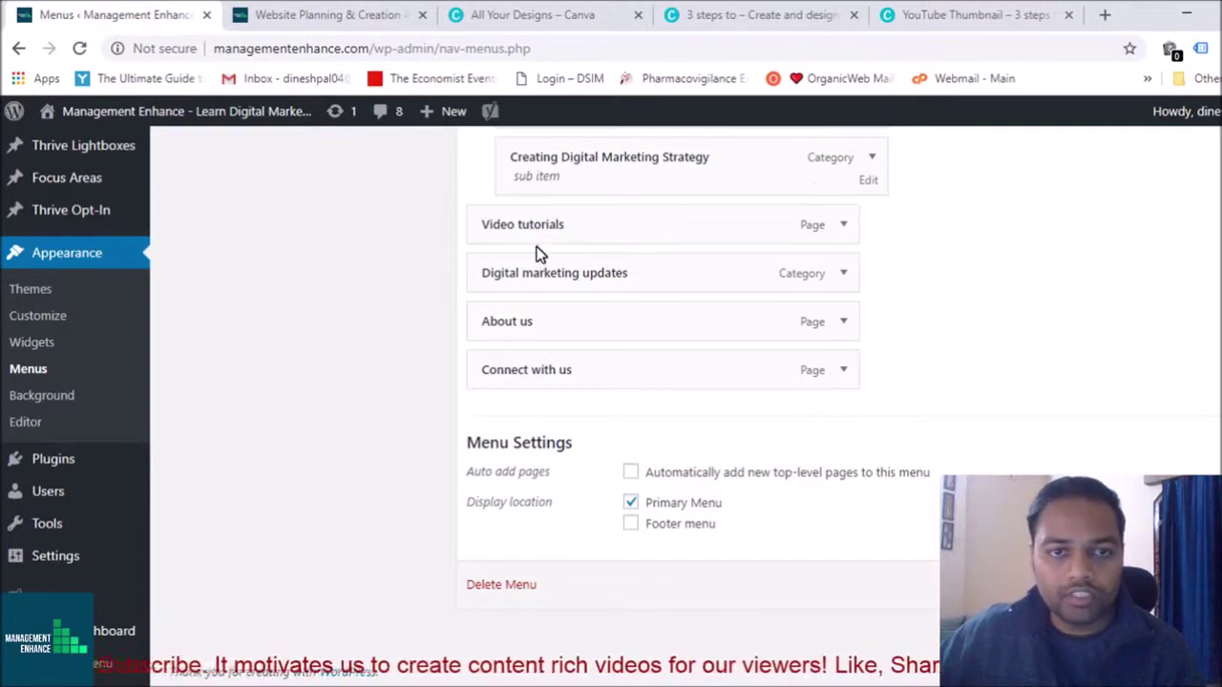
pyautogui.scroll(10, 605, 248)
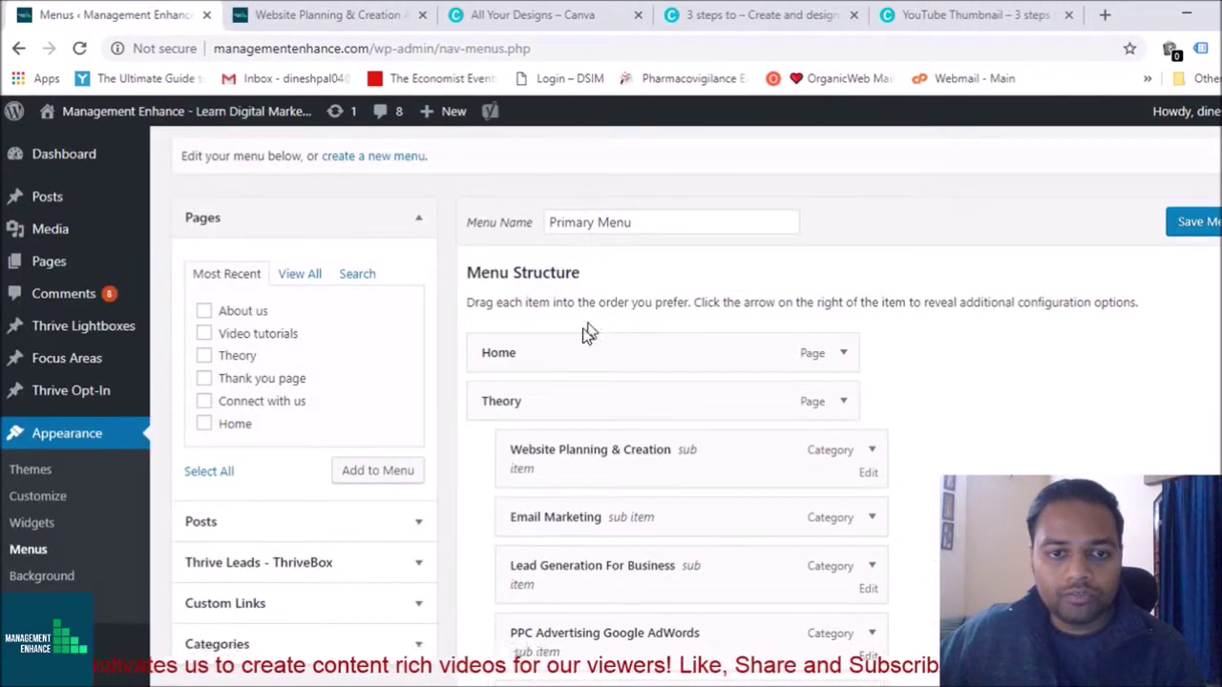
pyautogui.scroll(-10, 580, 401)
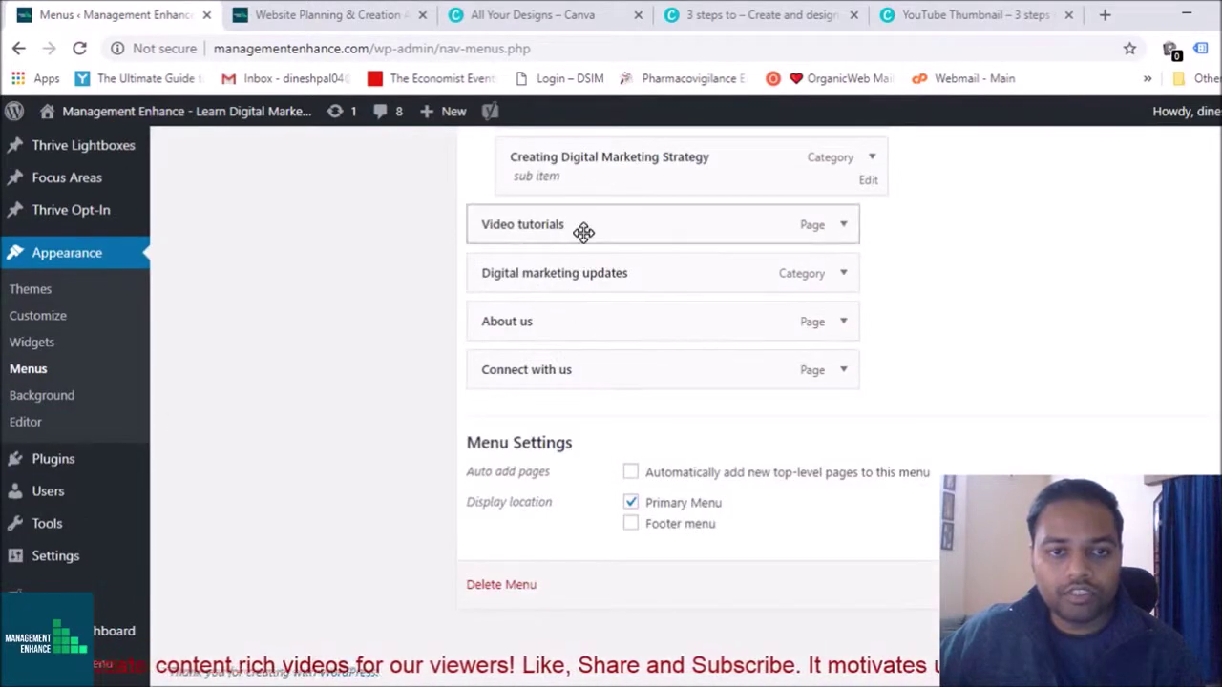
pyautogui.click(315, 14)
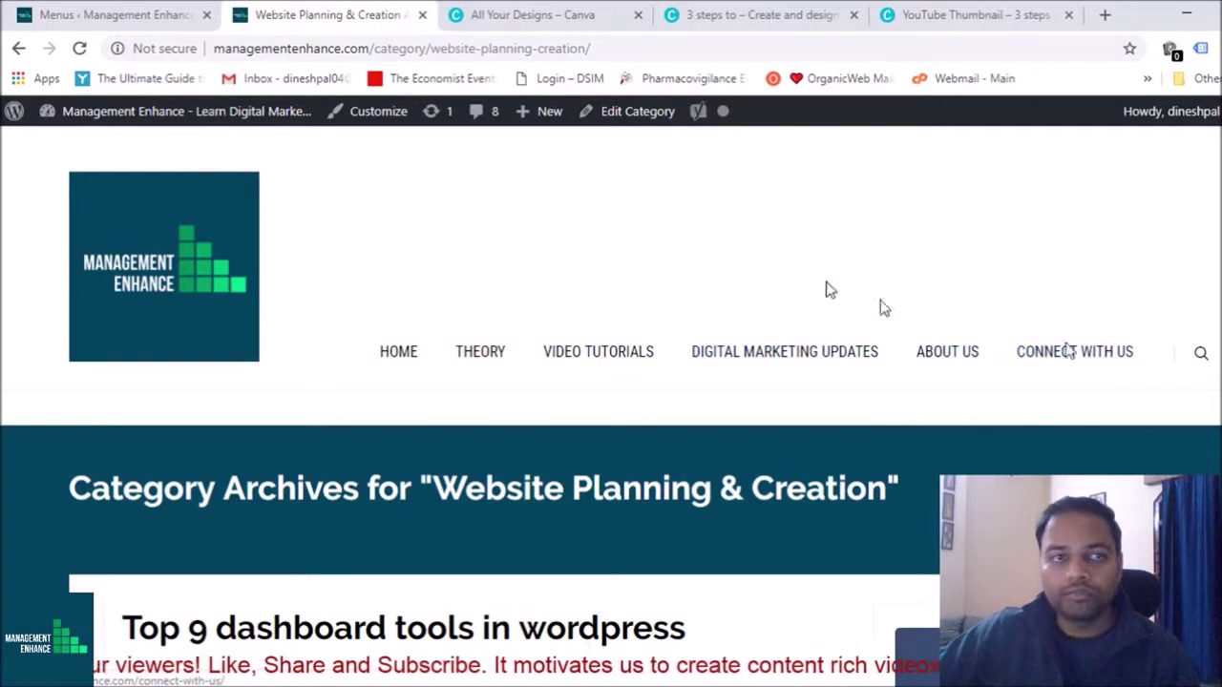
pyautogui.click(145, 8)
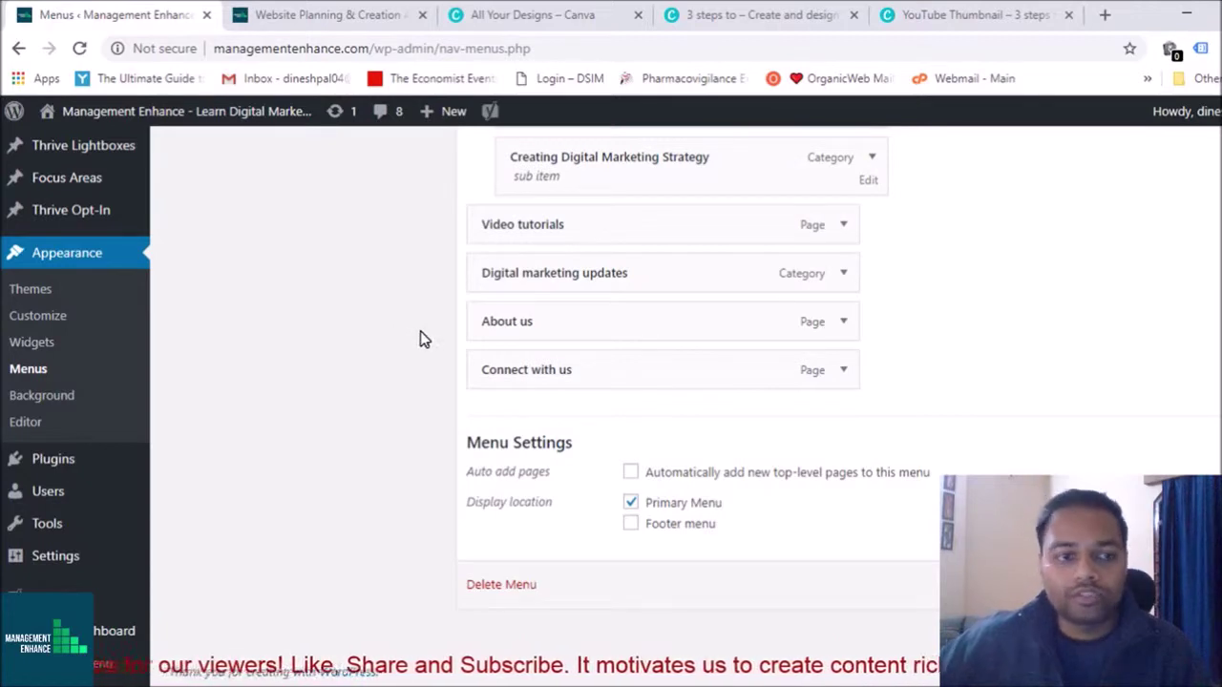
# Open the installed plugins page, leaving the Menus page without saving, and look through the plugin list
pyautogui.moveTo(148, 457)
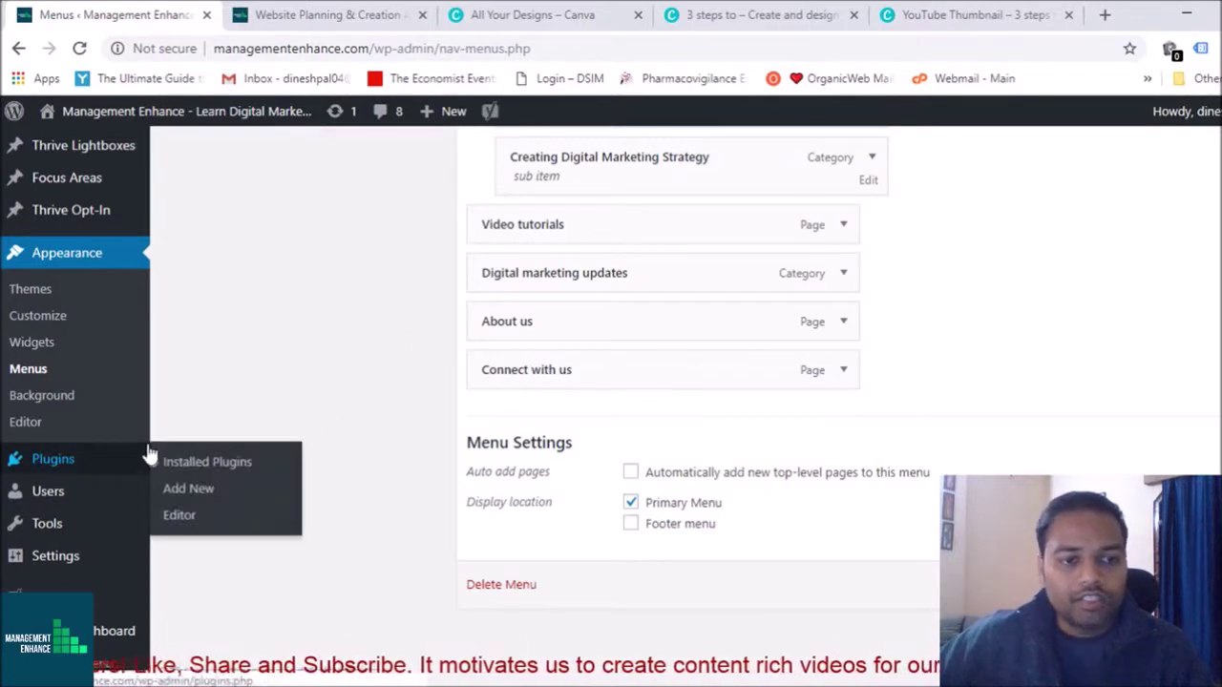
pyautogui.click(69, 462)
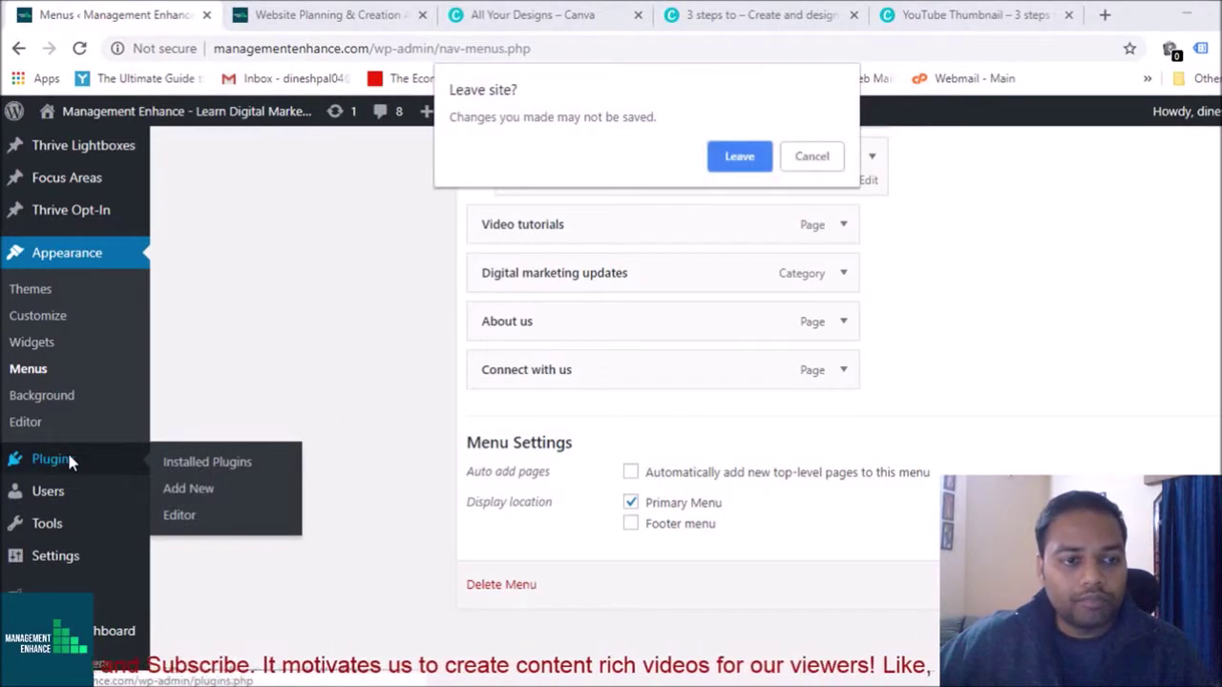
pyautogui.click(735, 156)
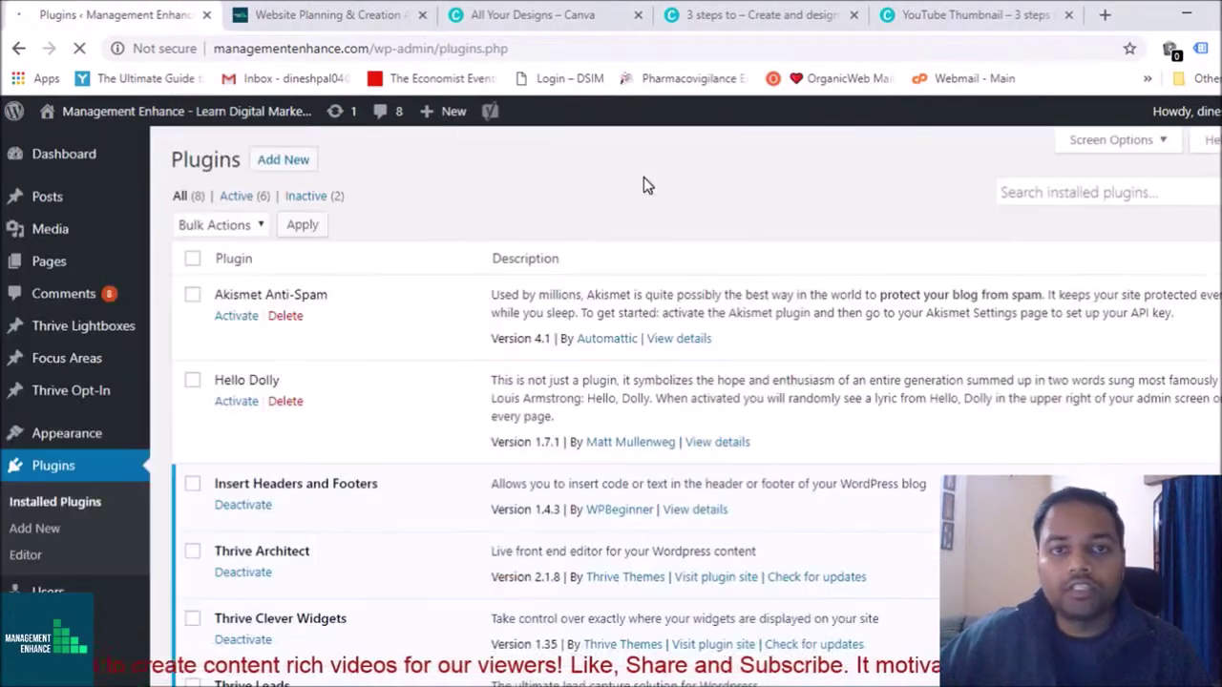
pyautogui.scroll(-4, 659, 261)
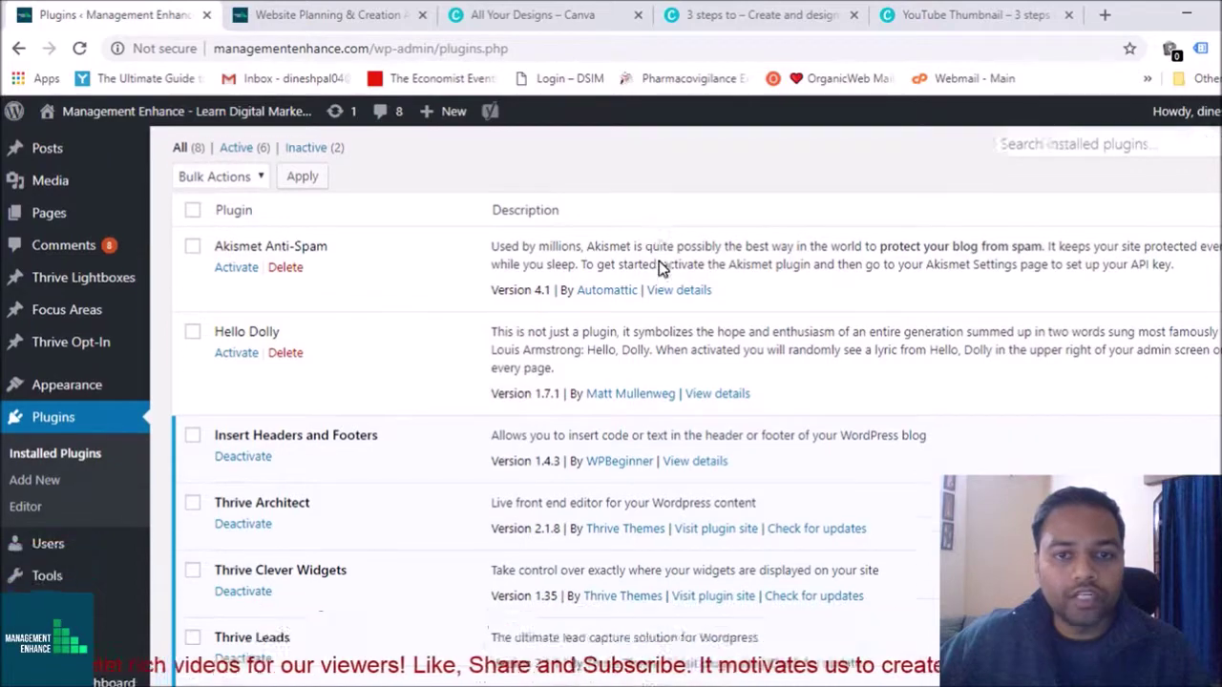
pyautogui.scroll(4, 663, 260)
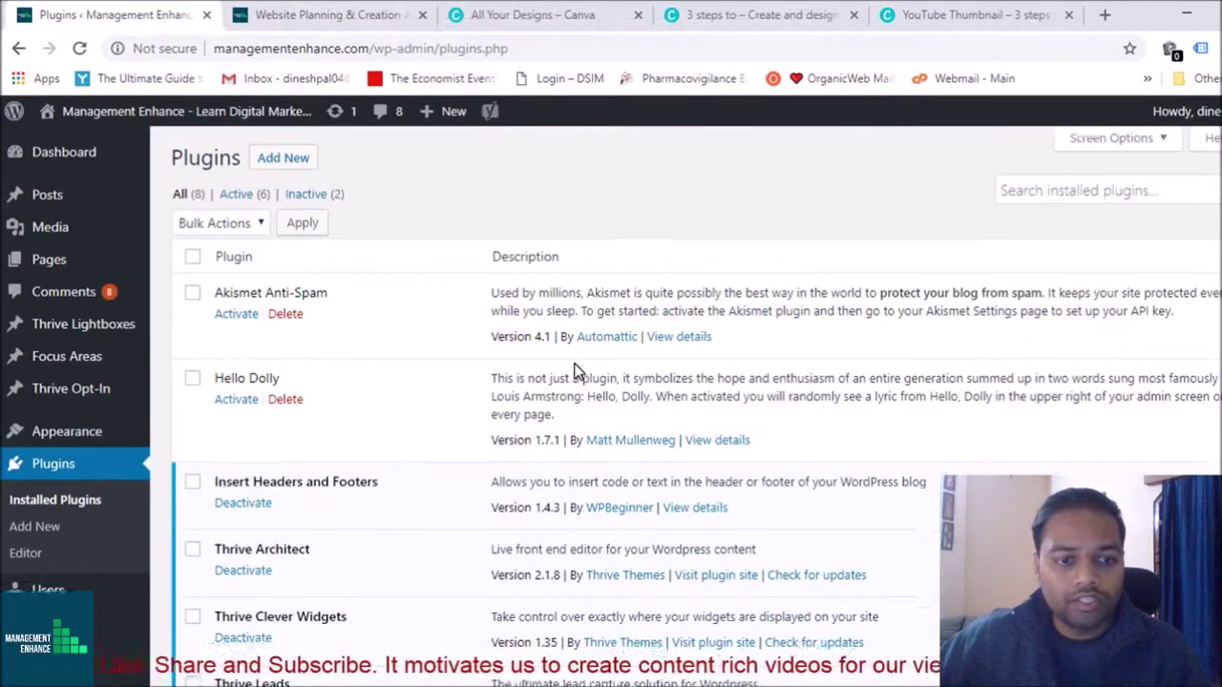
pyautogui.scroll(-3, 452, 391)
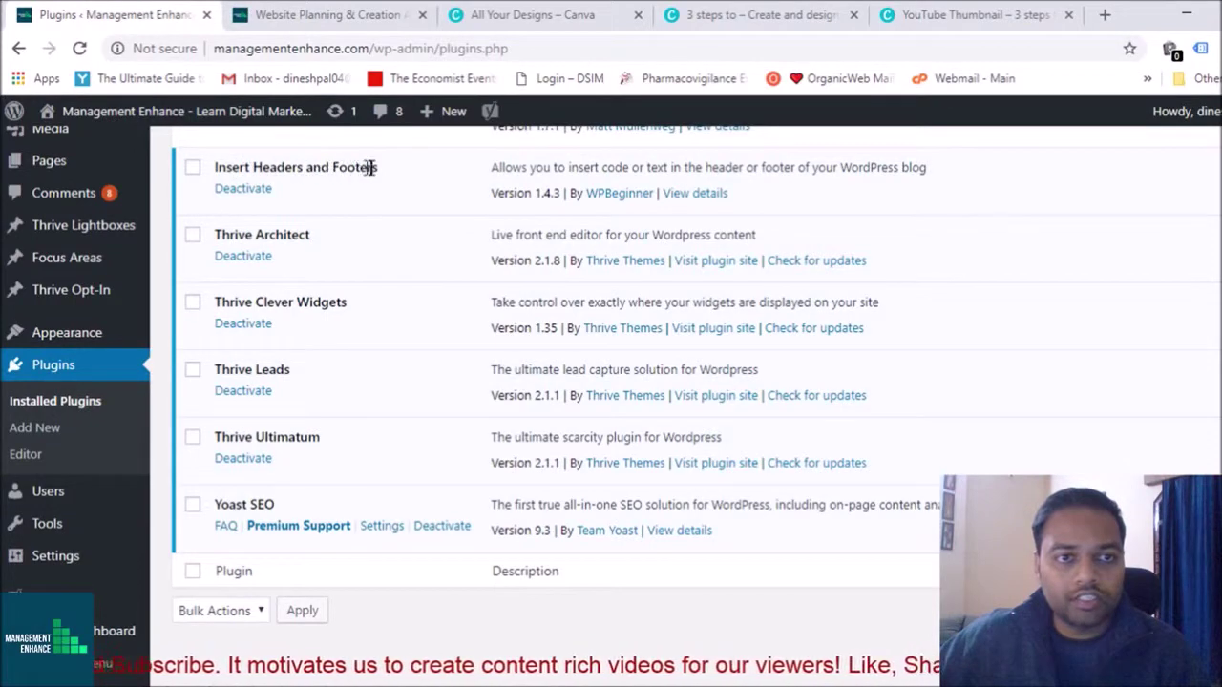
# Point out the Insert Headers and Footers plugin by highlighting its name in the plugin list
pyautogui.moveTo(244, 170); pyautogui.dragTo(363, 170)
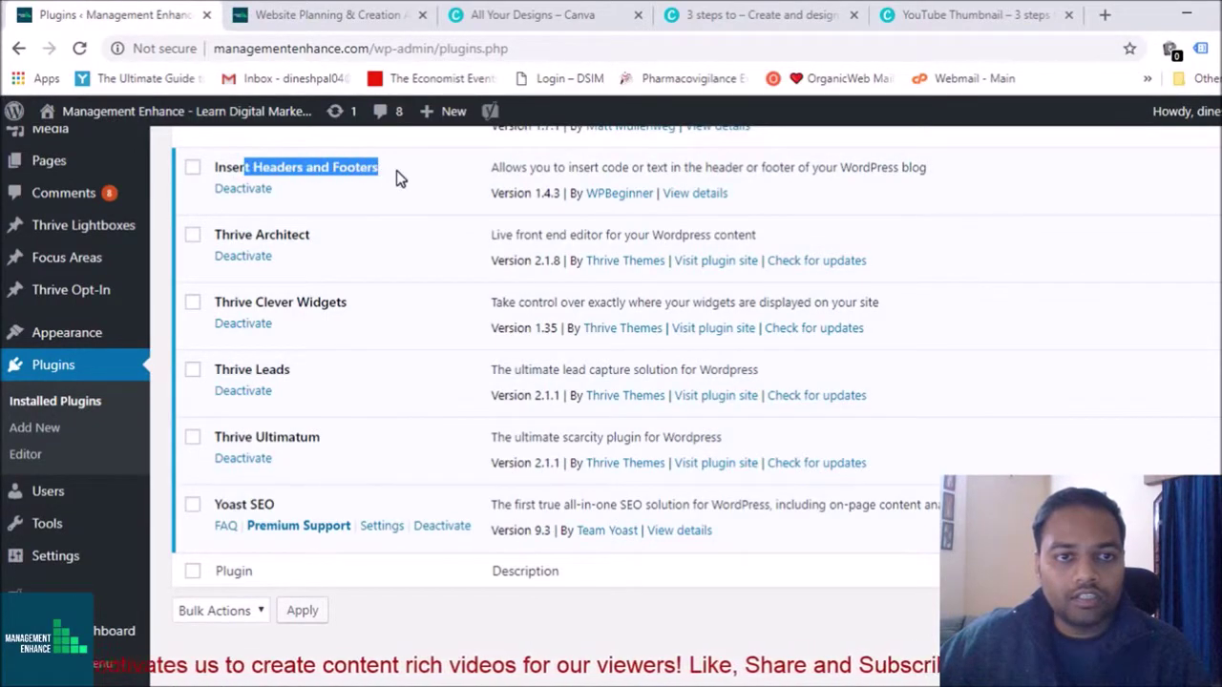
pyautogui.click(397, 170)
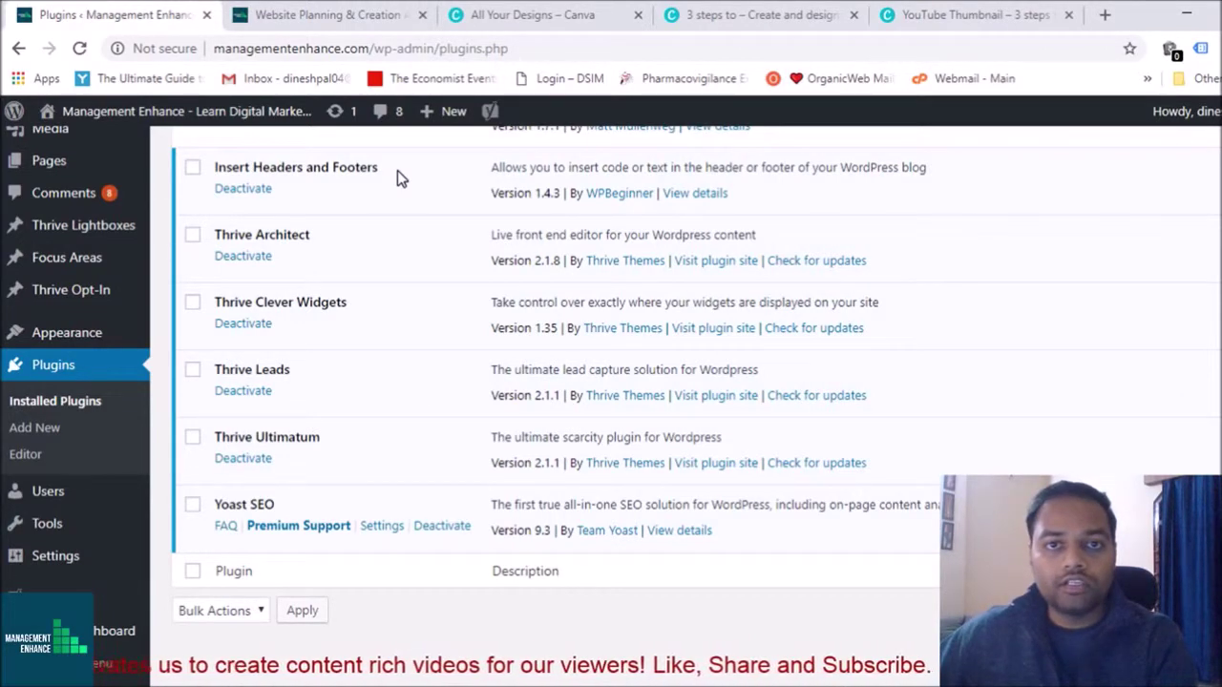
pyautogui.moveTo(383, 170); pyautogui.dragTo(220, 169)
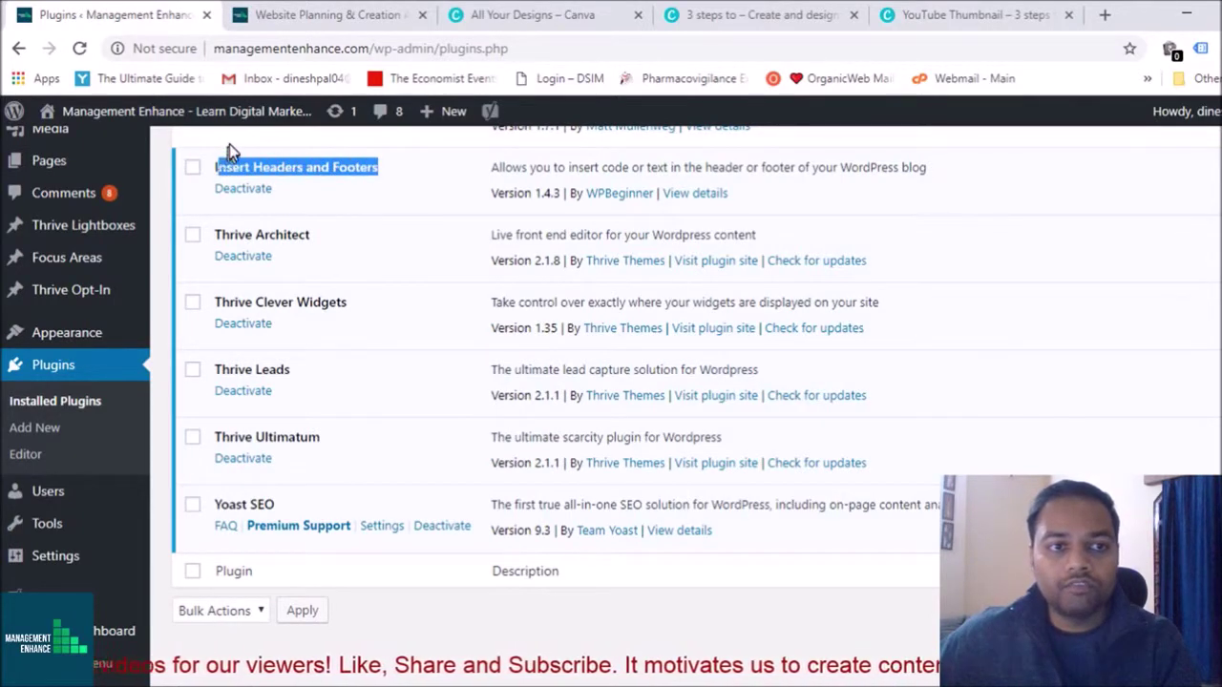
pyautogui.click(229, 144)
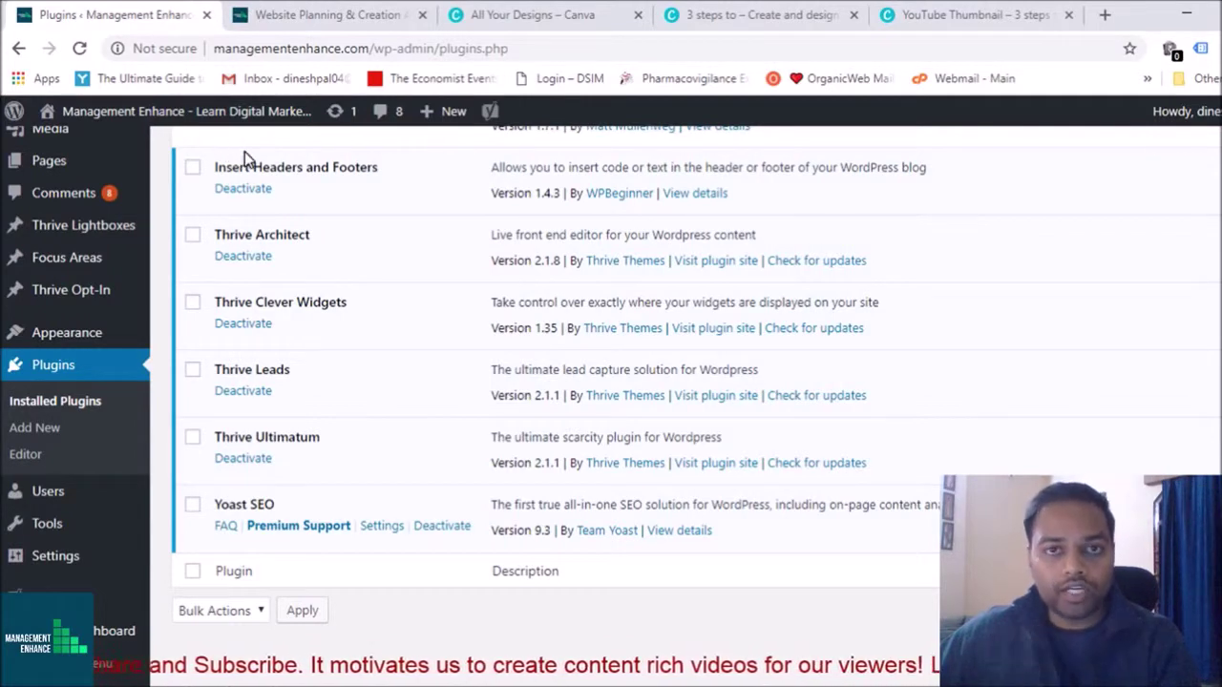
pyautogui.moveTo(227, 166); pyautogui.dragTo(385, 169)
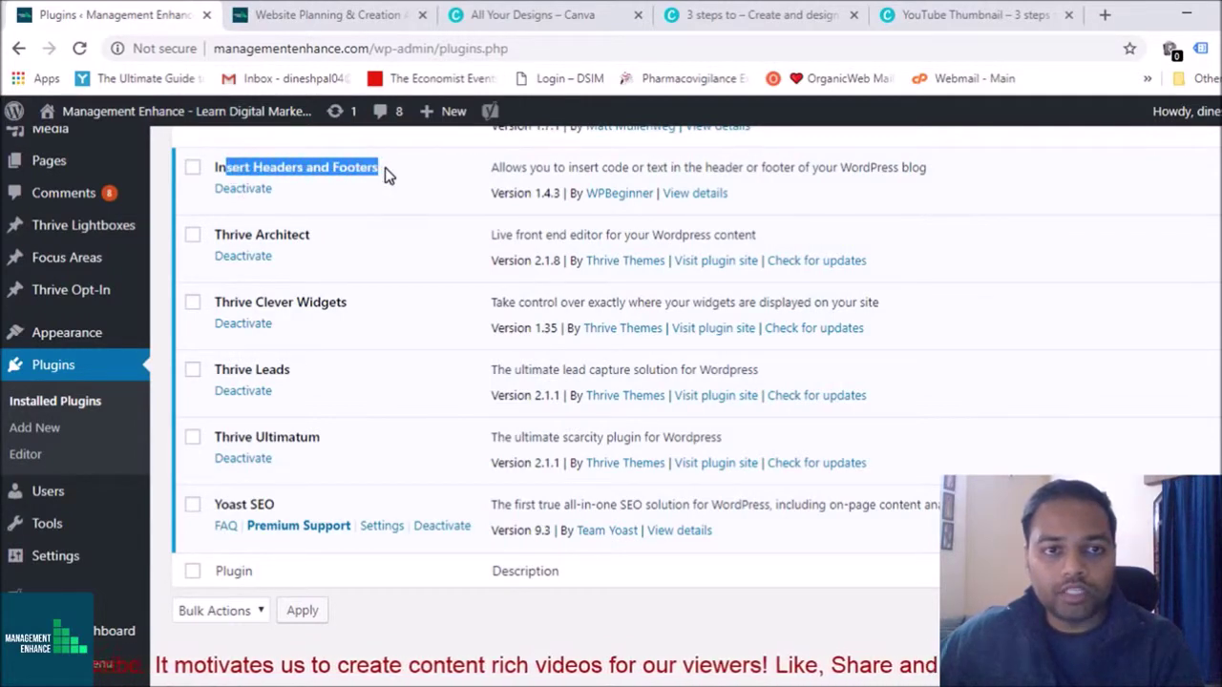
pyautogui.click(390, 169)
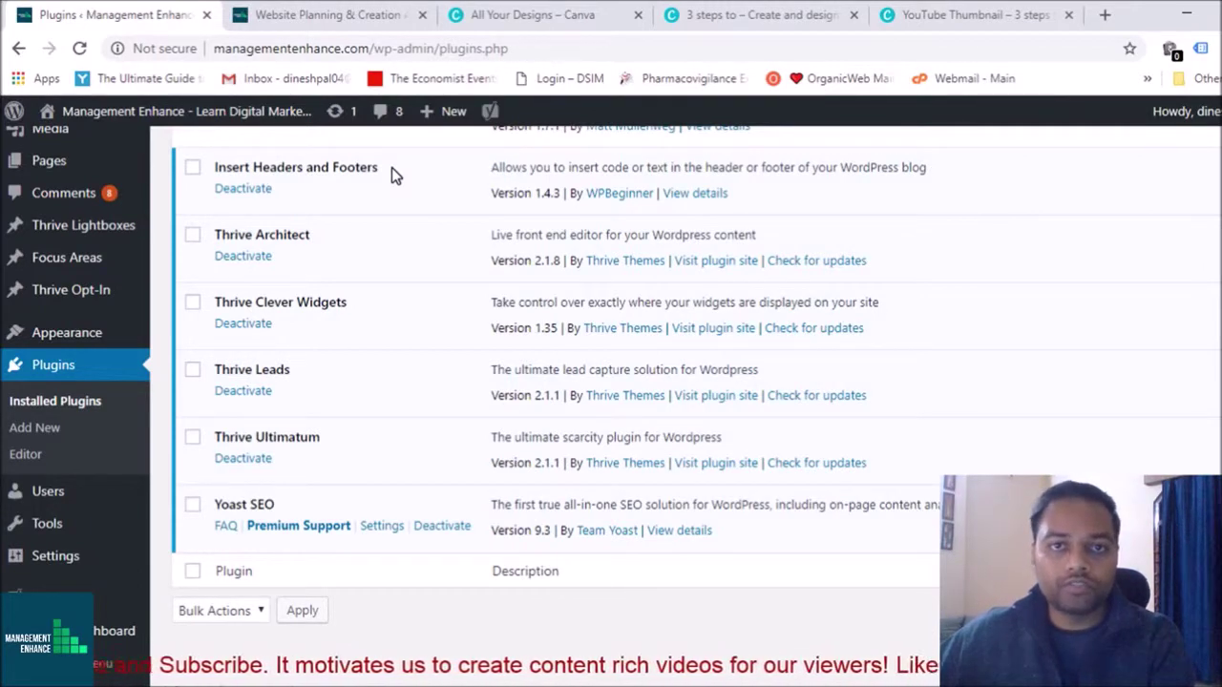
pyautogui.moveTo(255, 170); pyautogui.dragTo(404, 174)
pyautogui.click(405, 172)
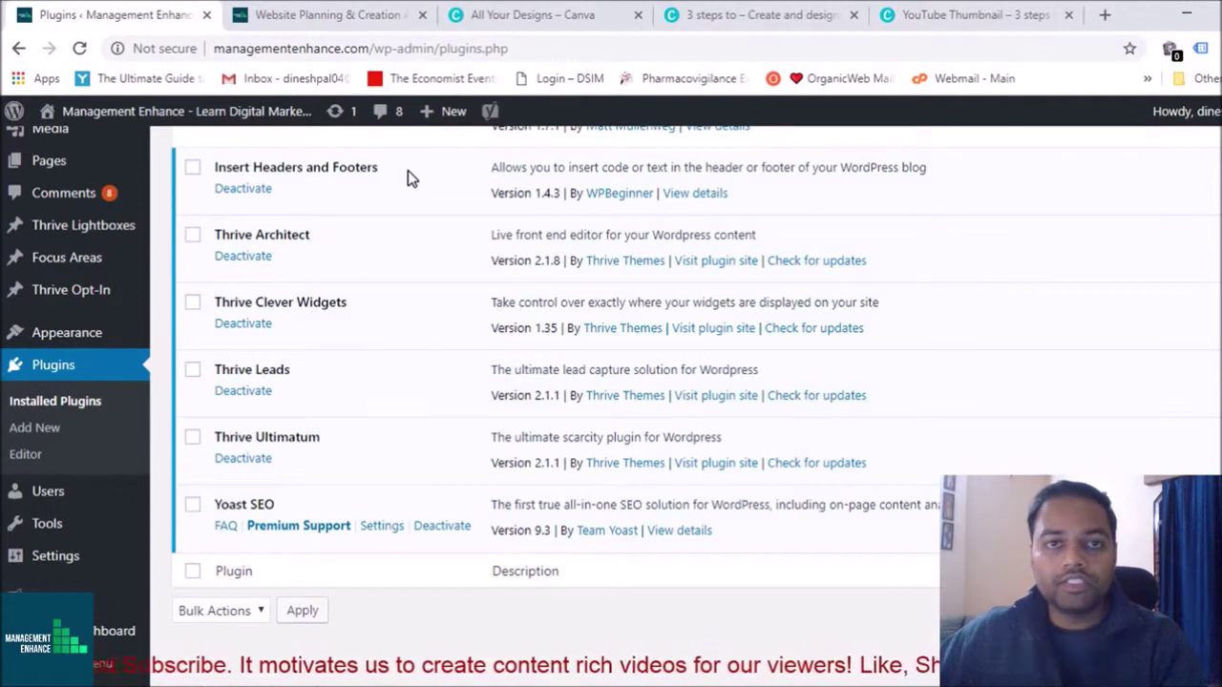
pyautogui.moveTo(332, 169); pyautogui.dragTo(417, 173)
pyautogui.click(421, 170)
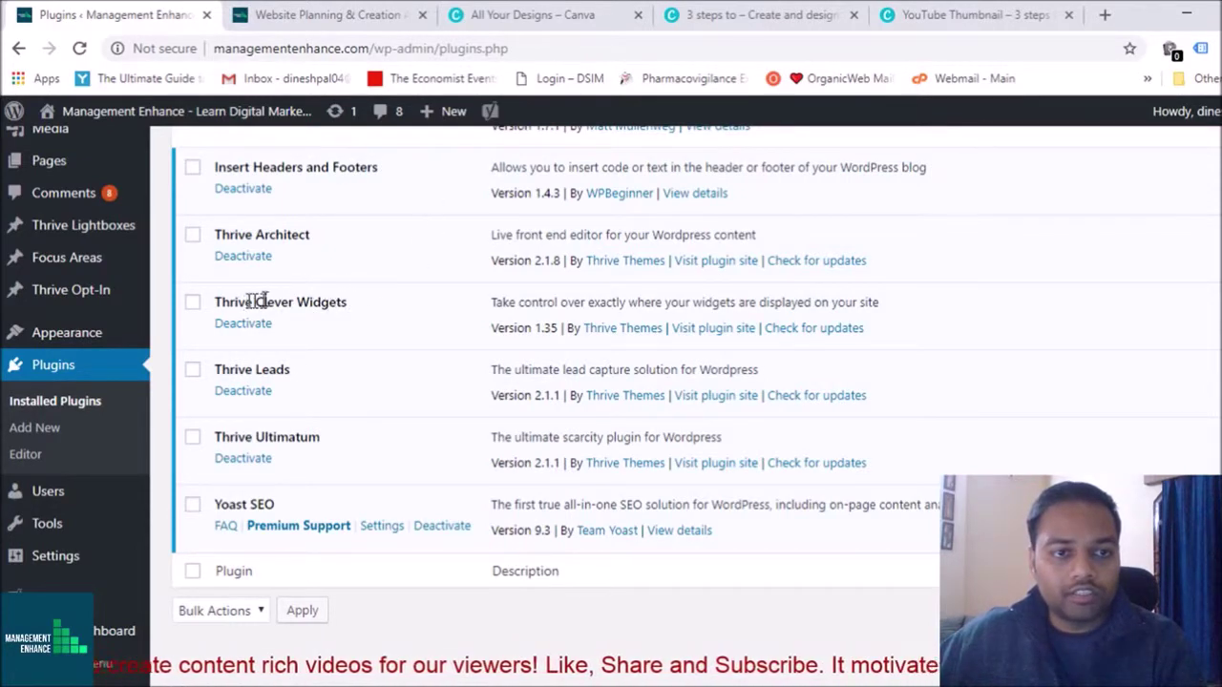
# Point out the Thrive Clever Widgets and Thrive Leads plugins, and examine the e-mail subscription form on the live category page
pyautogui.moveTo(253, 302); pyautogui.dragTo(338, 303)
pyautogui.moveTo(235, 370); pyautogui.dragTo(334, 372)
pyautogui.click(336, 370)
pyautogui.click(335, 14)
pyautogui.scroll(-10, 892, 307)
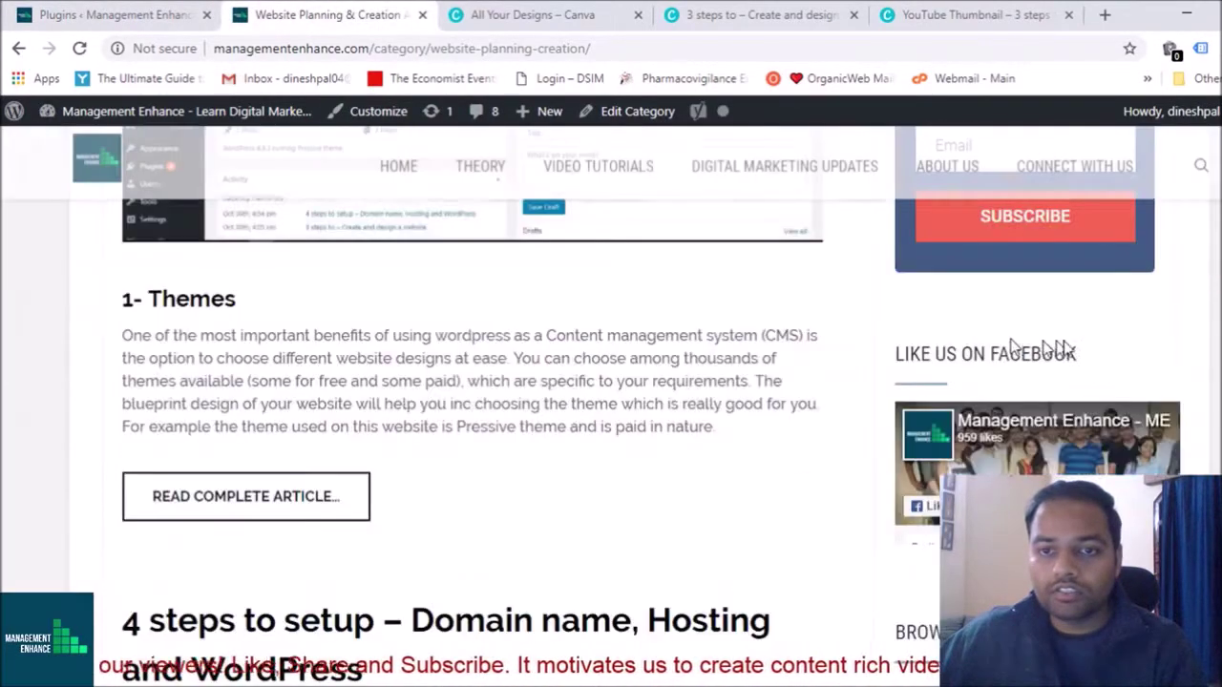
pyautogui.scroll(3, 1009, 246)
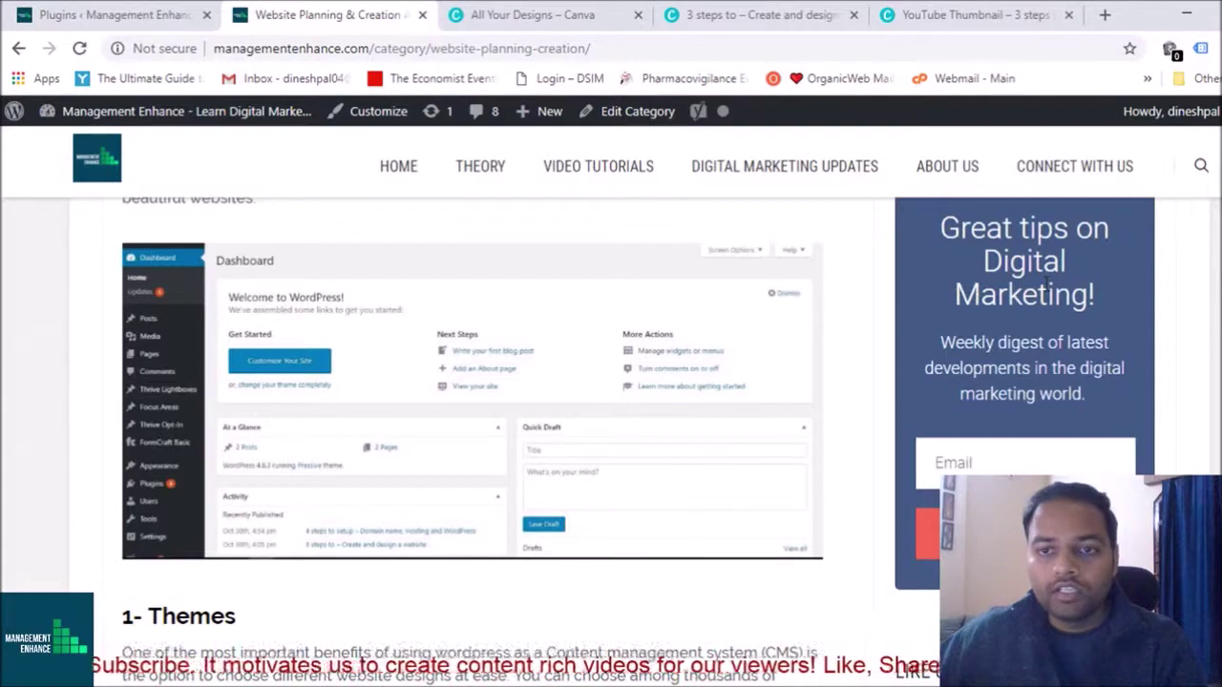
pyautogui.scroll(5, 1008, 296)
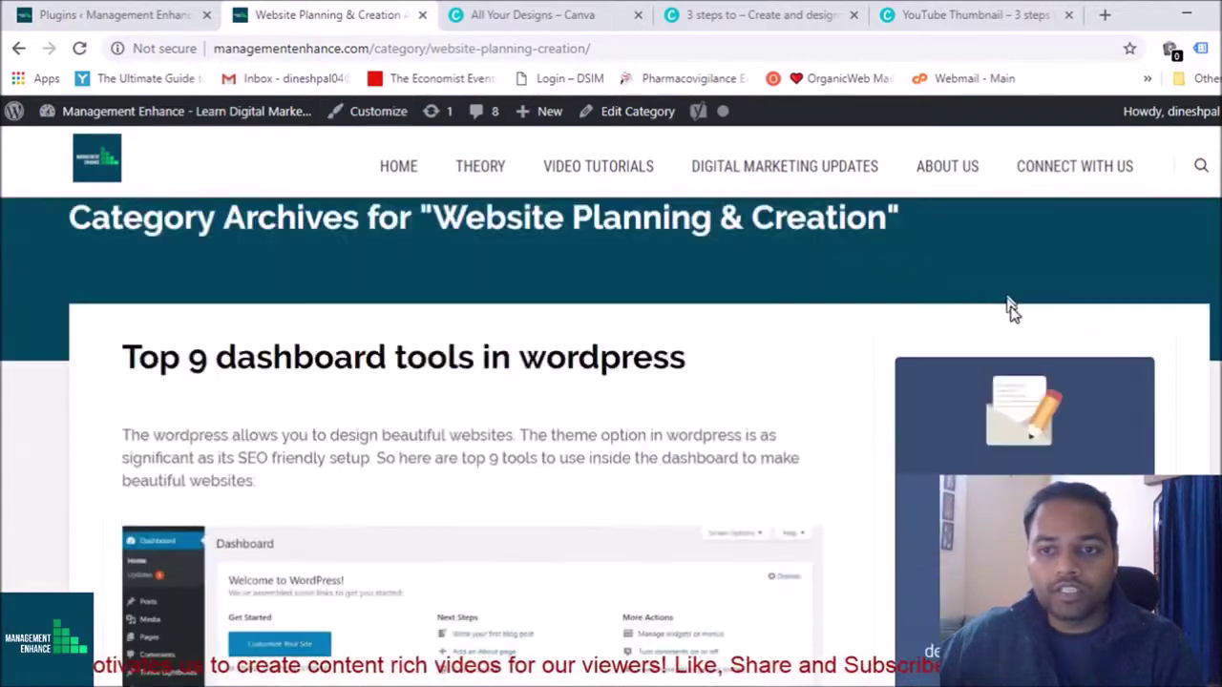
pyautogui.scroll(-5, 1036, 429)
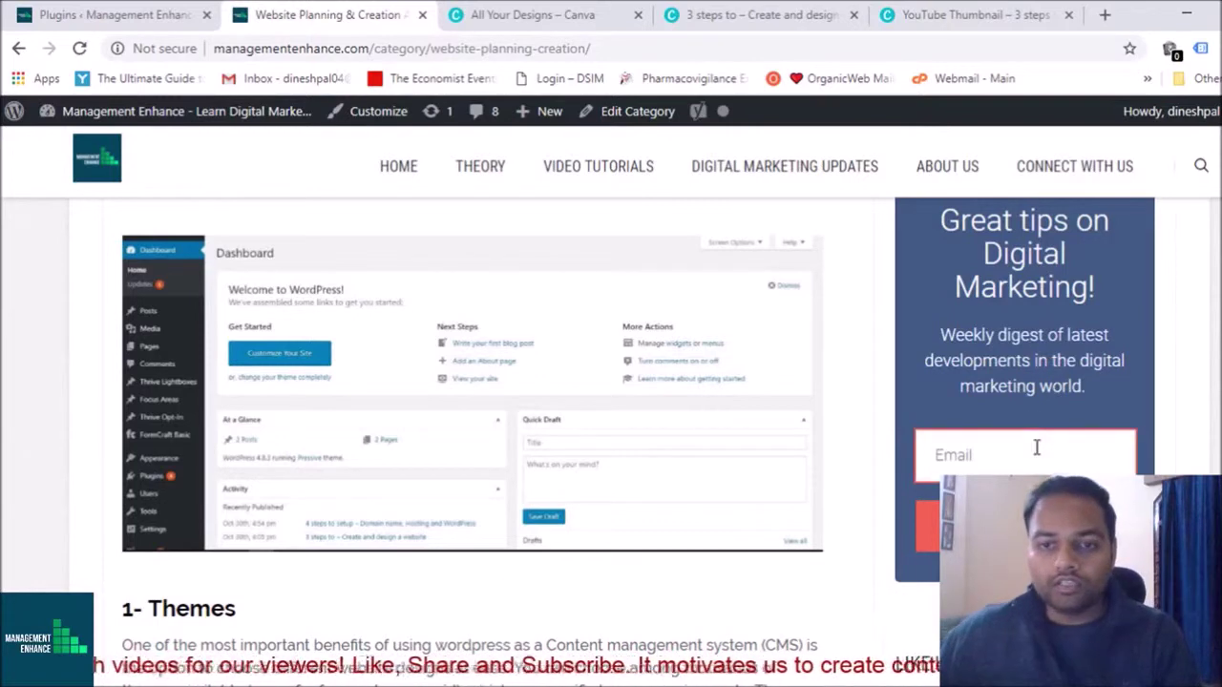
# Return to the installed plugins list and examine the Yoast SEO plugin's name and description
pyautogui.click(152, 14)
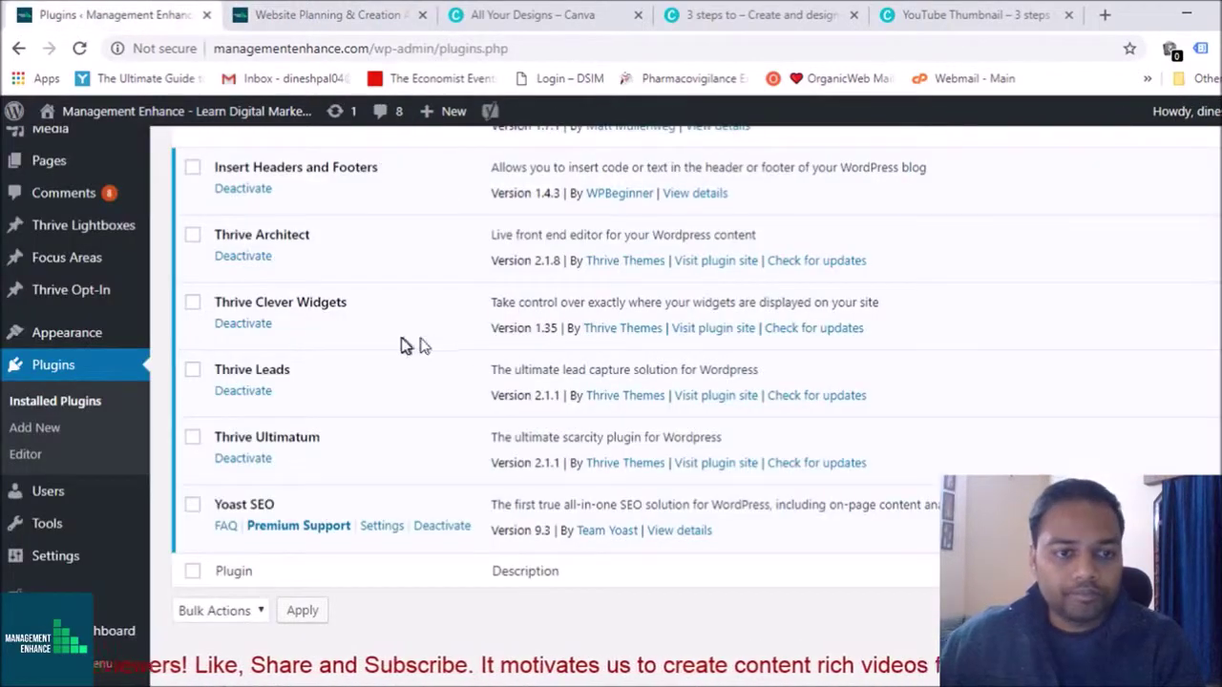
pyautogui.moveTo(242, 504); pyautogui.dragTo(292, 506)
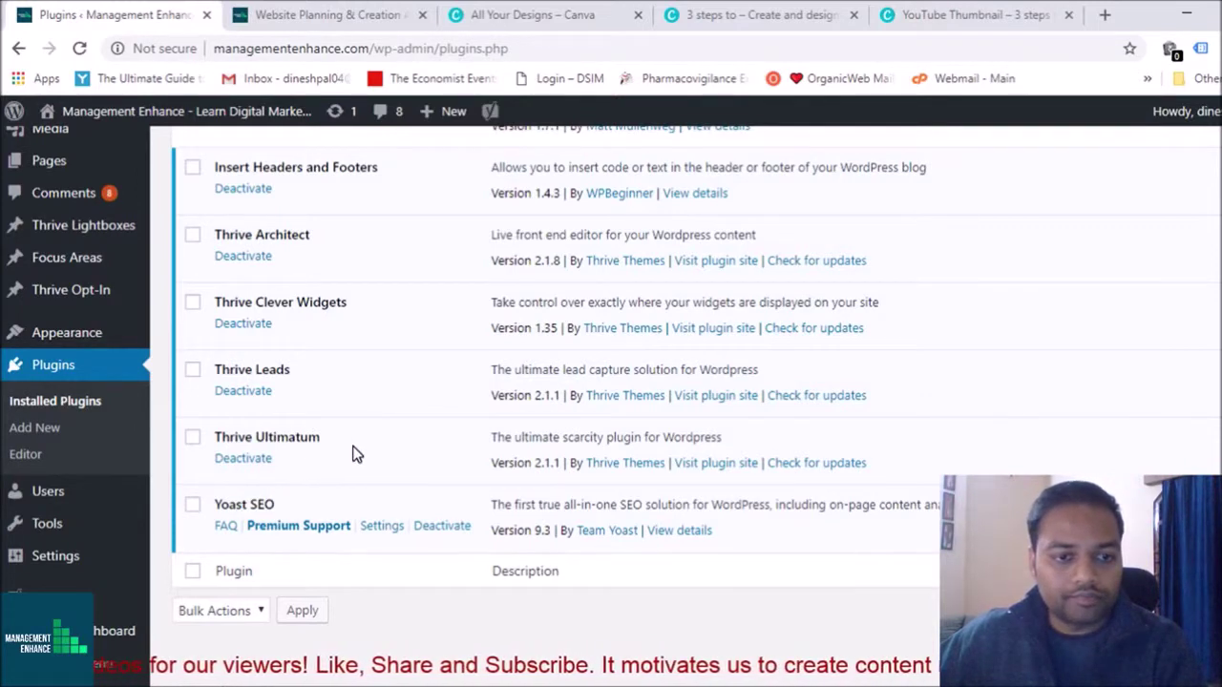
pyautogui.moveTo(511, 508); pyautogui.dragTo(689, 506)
pyautogui.click(783, 501)
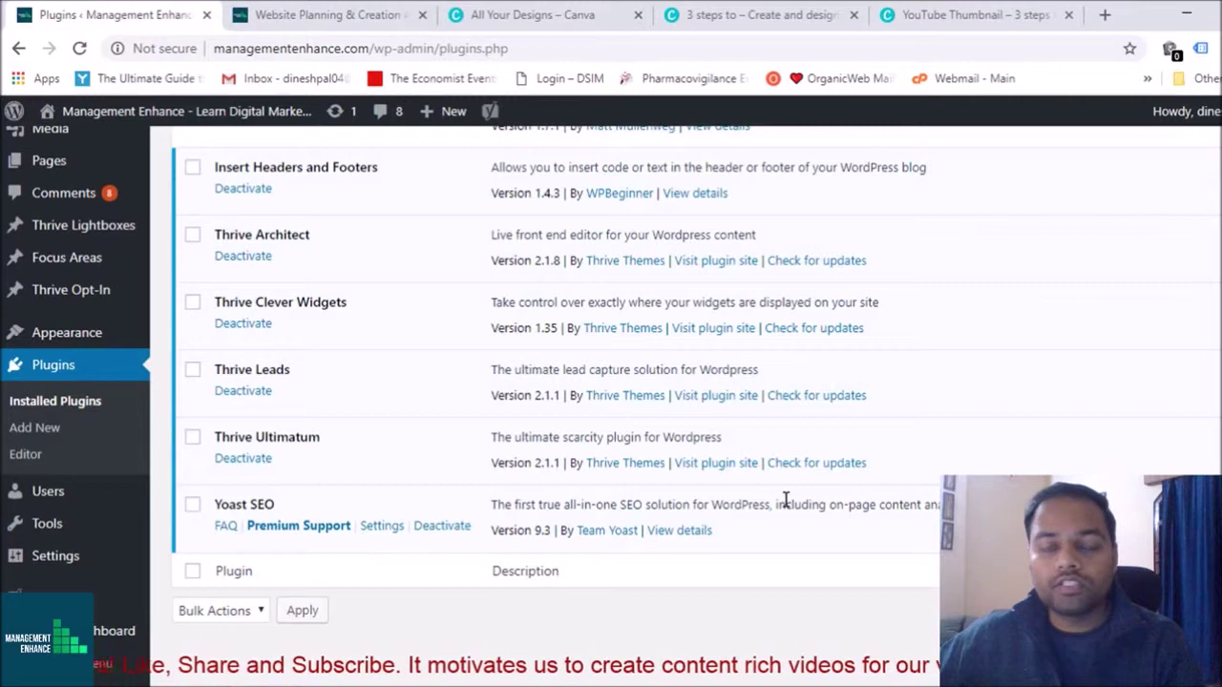
pyautogui.scroll(-1, 554, 346)
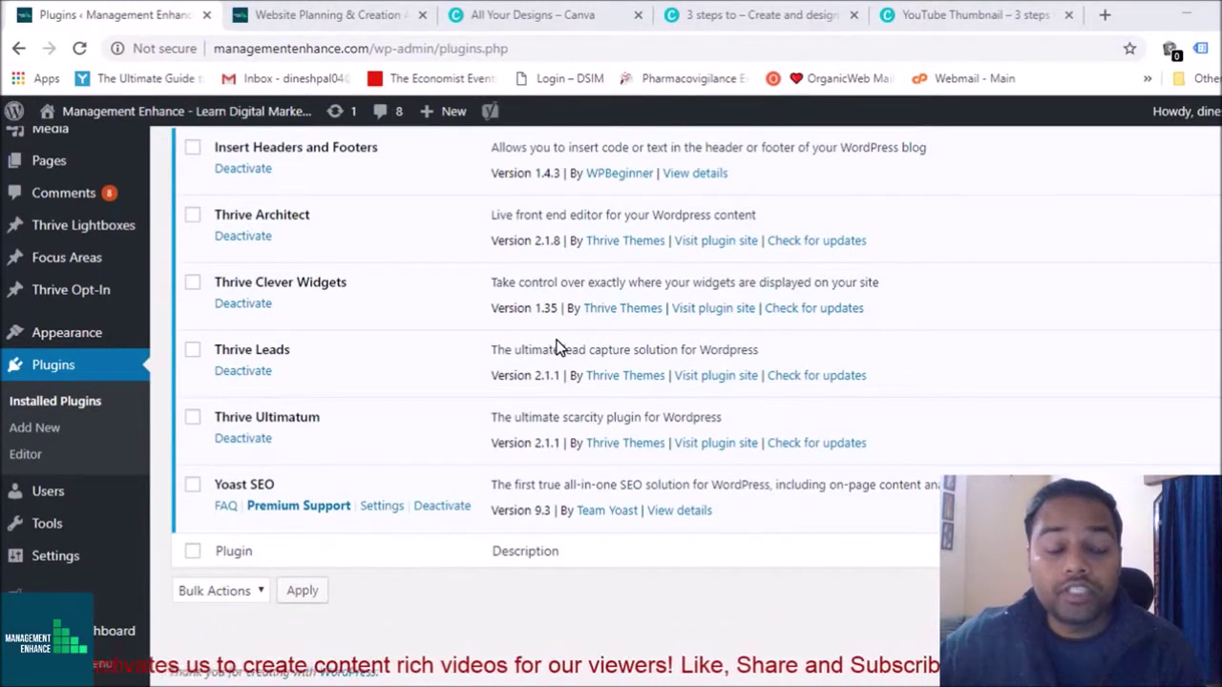
# Open the Users section, and review the site title, tagline and address fields in the General Settings
pyautogui.click(52, 491)
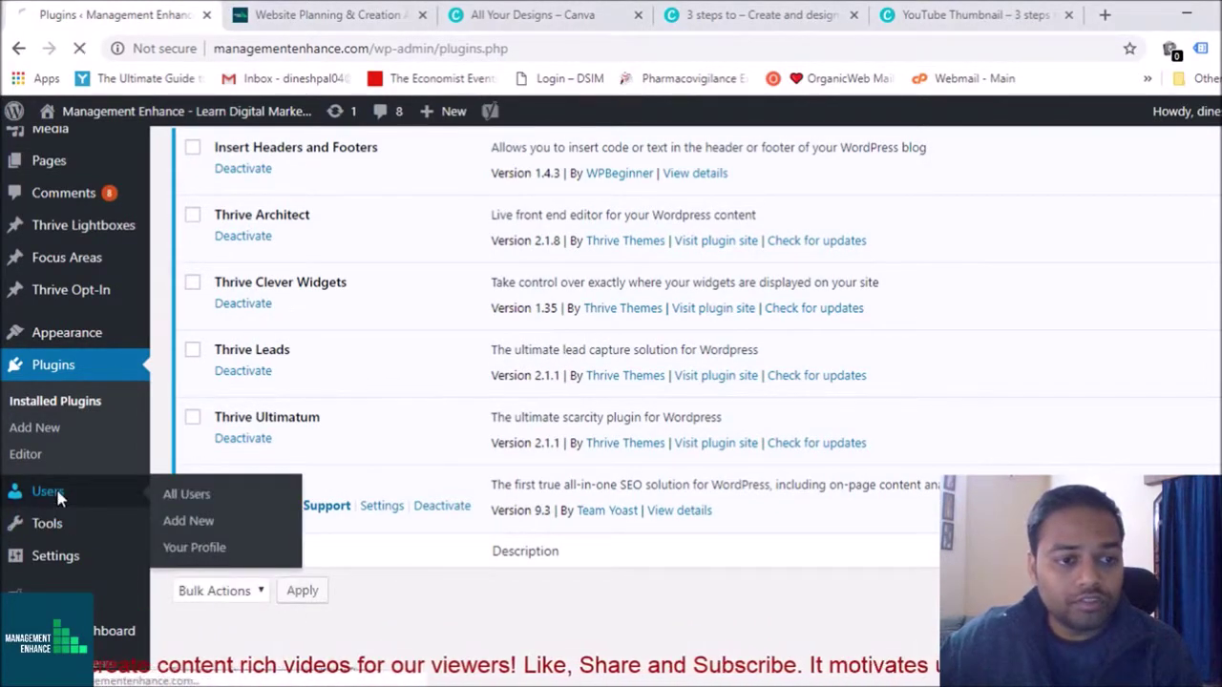
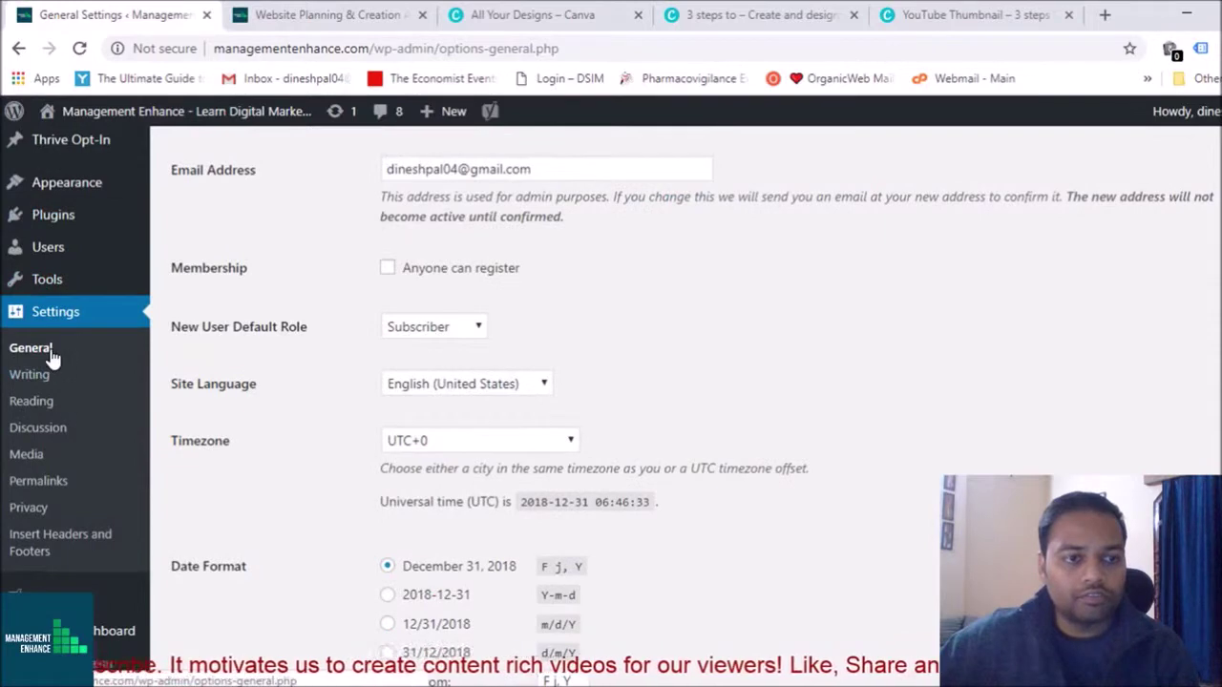
pyautogui.scroll(3, 245, 354)
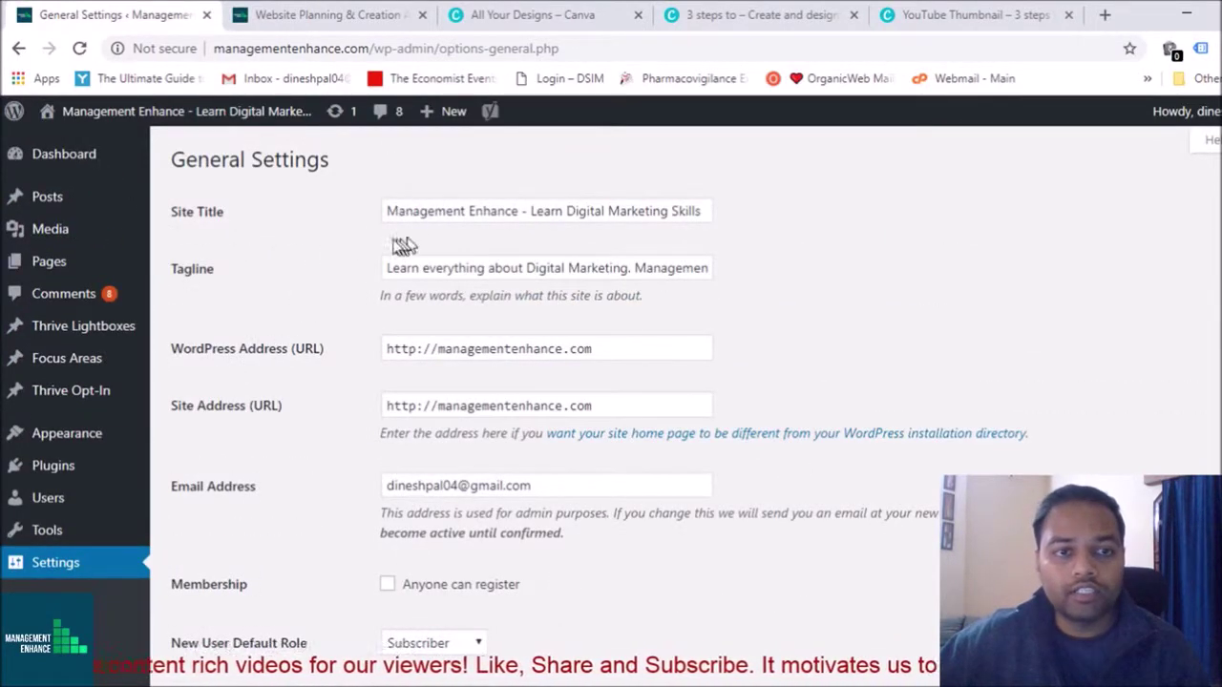
# Examine the WordPress Address and Site Address fields in the General Settings
pyautogui.moveTo(103, 438)
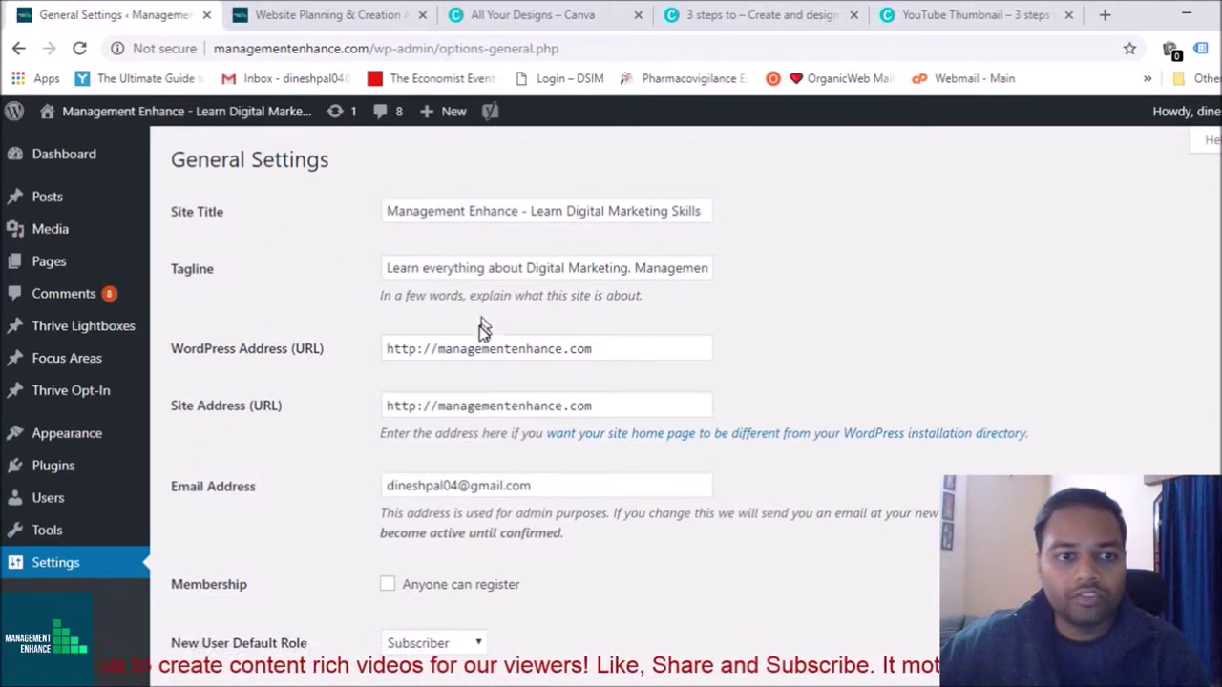
pyautogui.scroll(-3, 603, 286)
pyautogui.scroll(3, 601, 268)
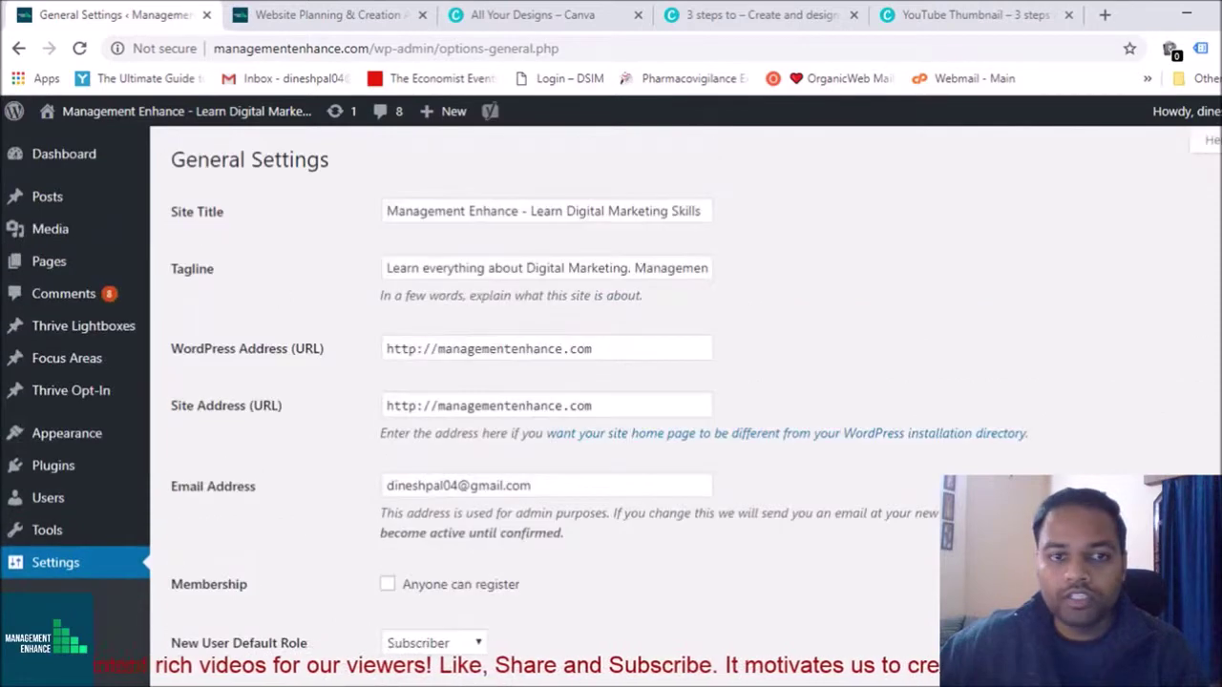
pyautogui.scroll(-1, 601, 267)
pyautogui.scroll(-1, 1126, 324)
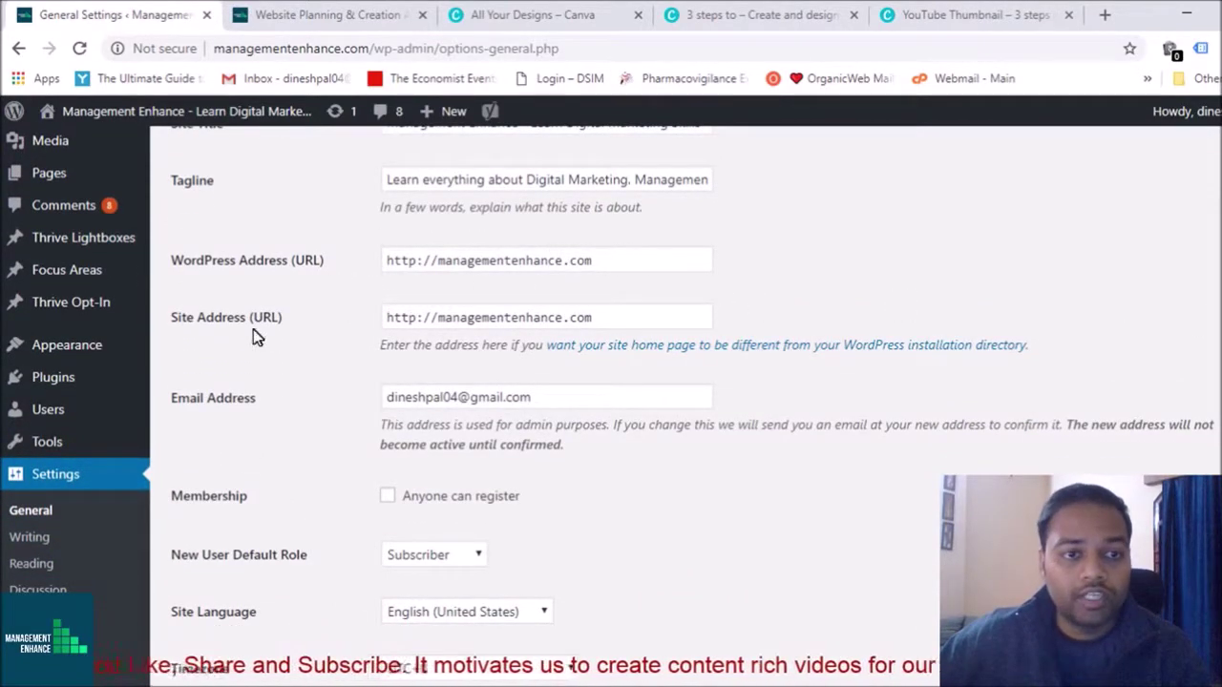
pyautogui.click(599, 317)
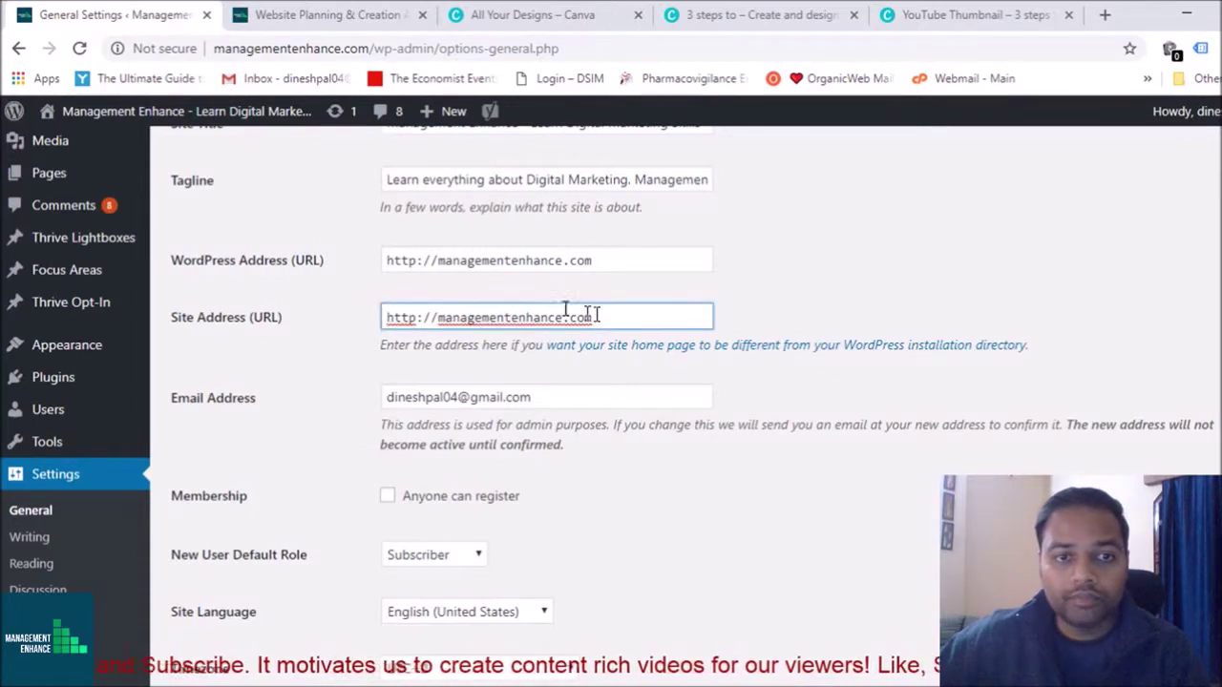
pyautogui.click(416, 264)
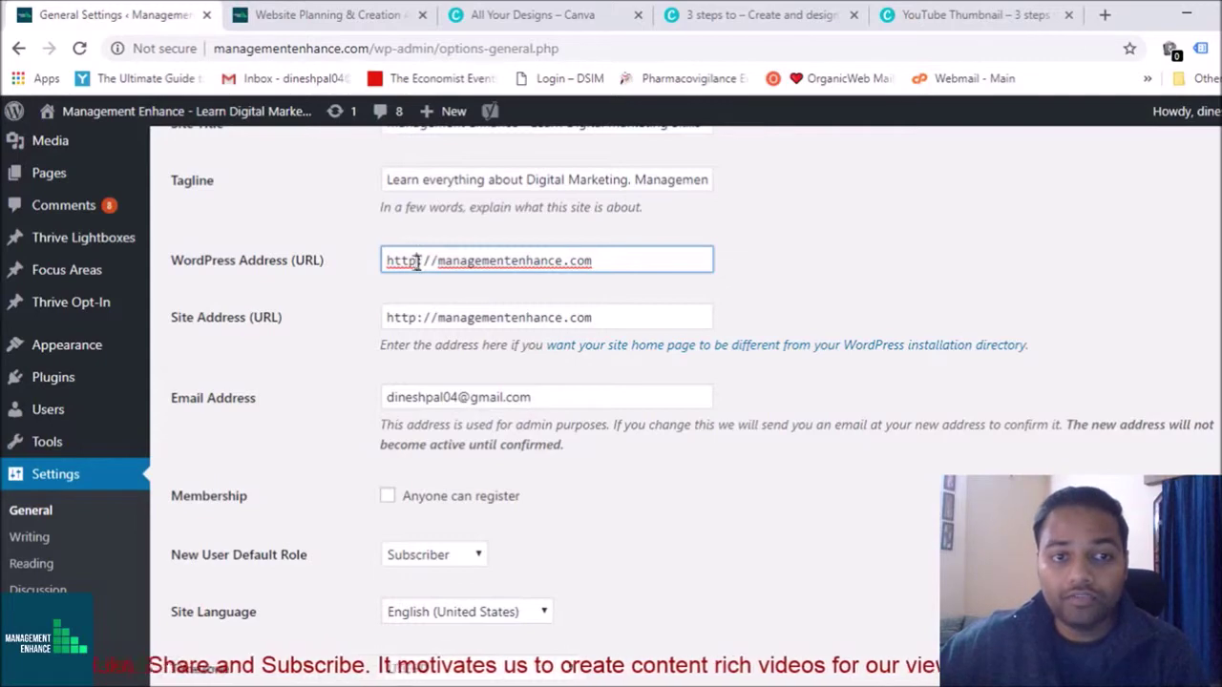
pyautogui.click(1030, 279)
# Review the remaining General Settings, from the membership, default role, language and timezone options to the date and time formats
pyautogui.scroll(-2, 1159, 286)
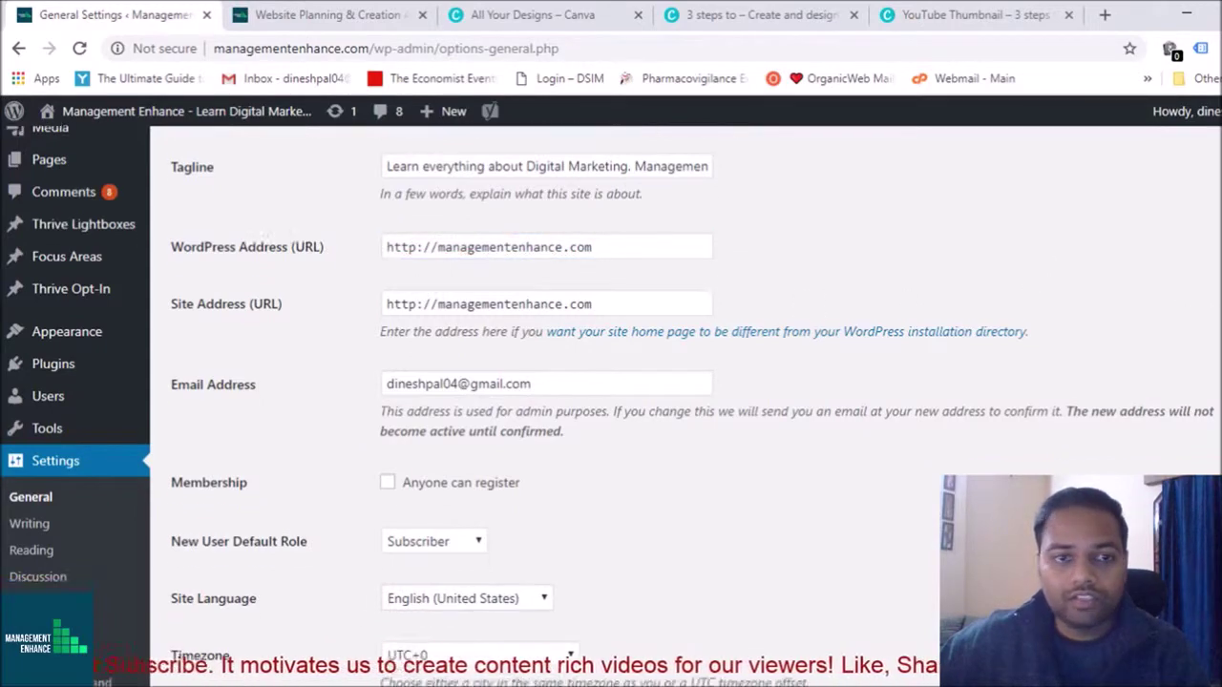
pyautogui.scroll(-2, 655, 286)
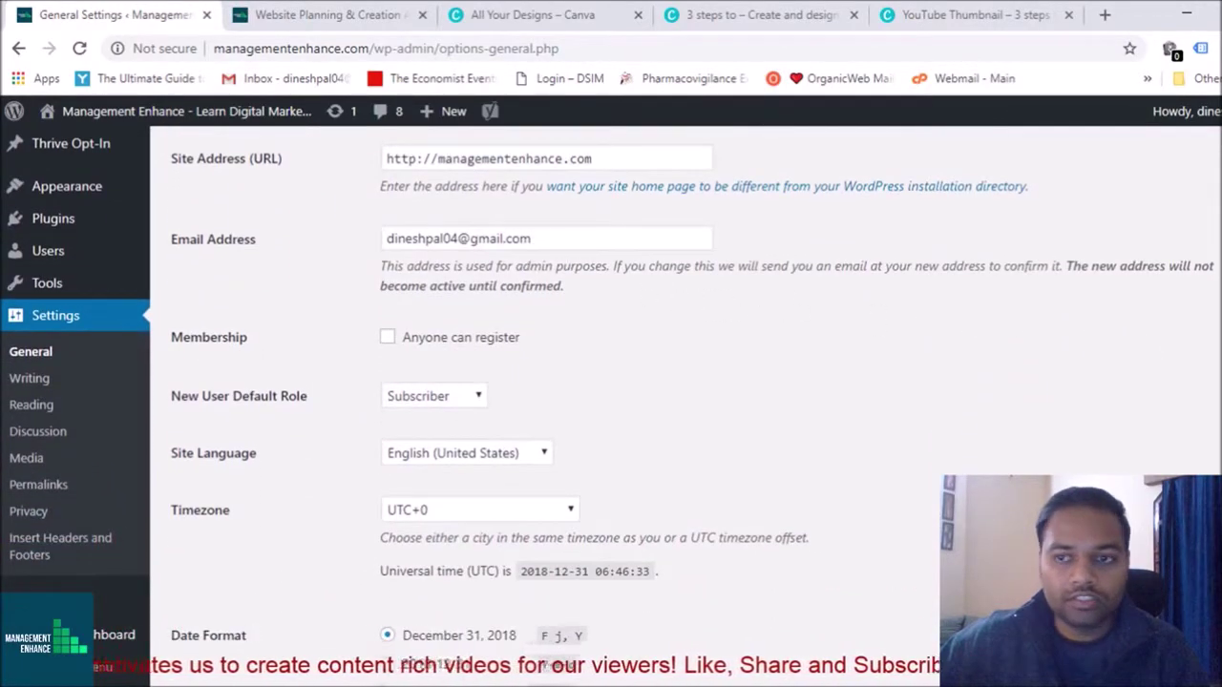
pyautogui.scroll(-3, 611, 382)
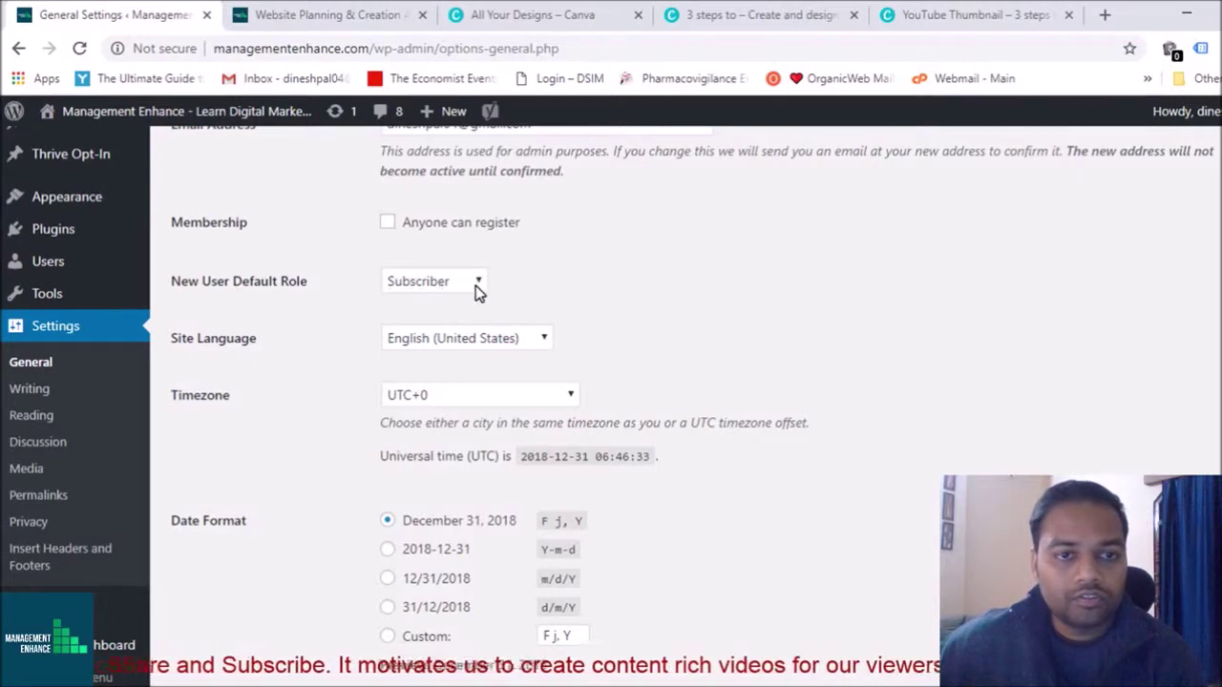
pyautogui.scroll(-2, 611, 382)
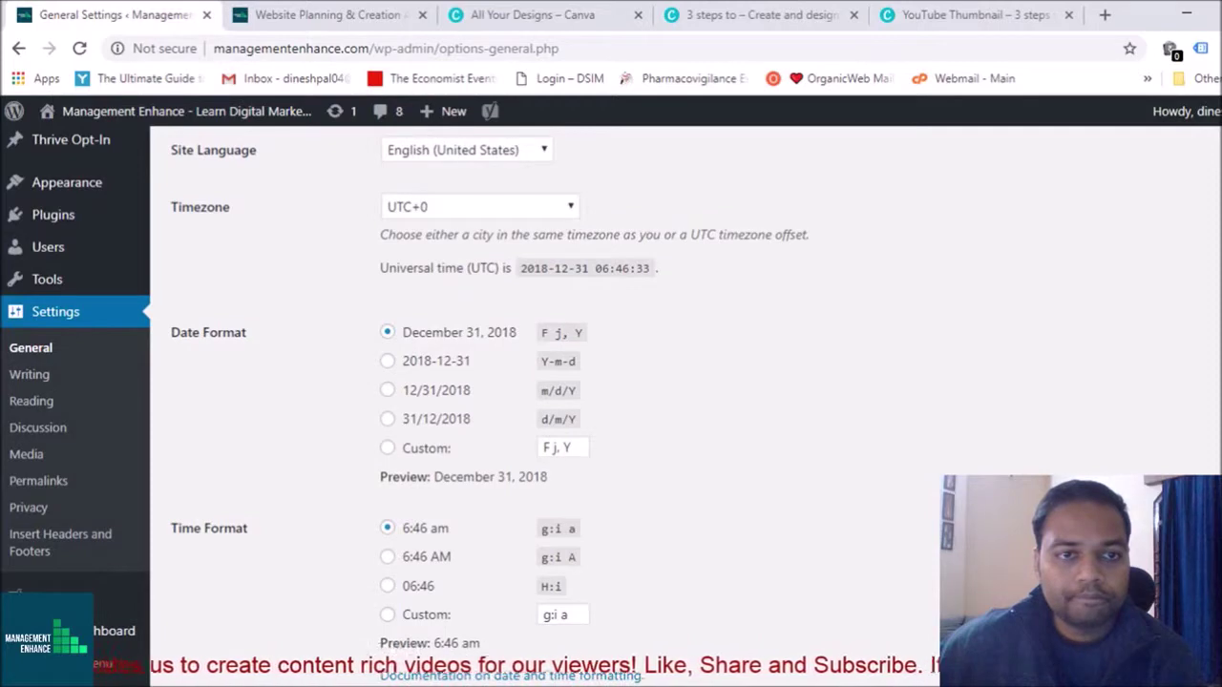
pyautogui.scroll(-1, 611, 382)
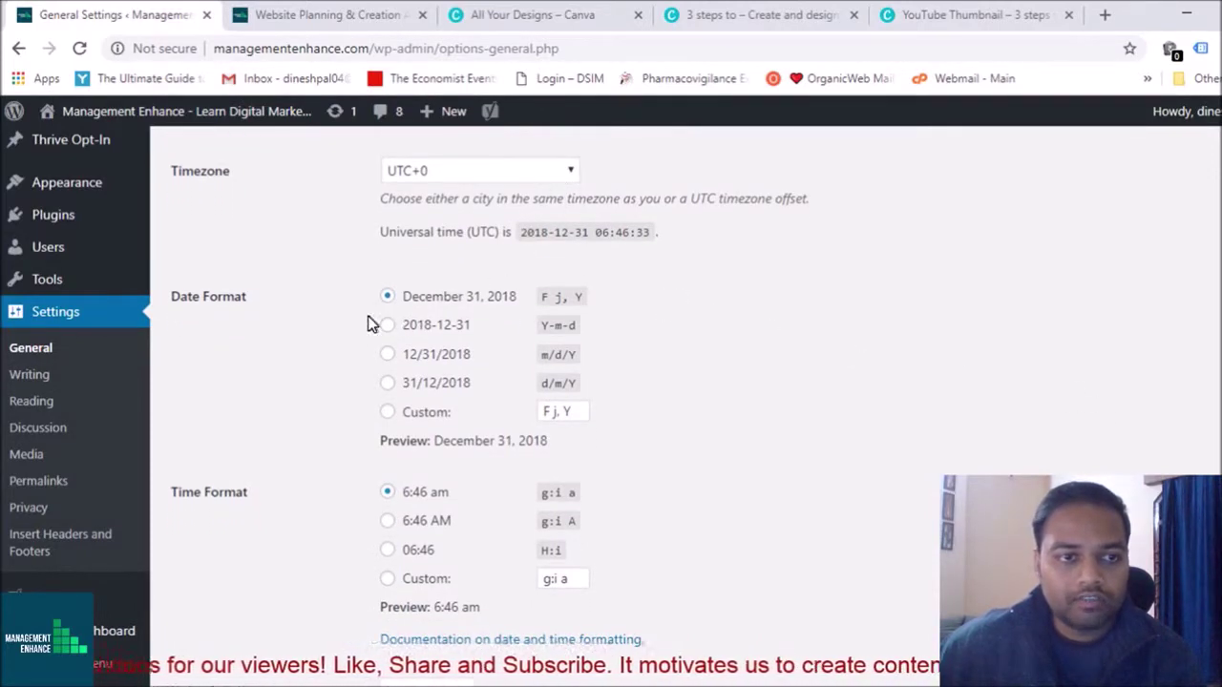
pyautogui.scroll(-1, 415, 370)
pyautogui.scroll(-2, 415, 370)
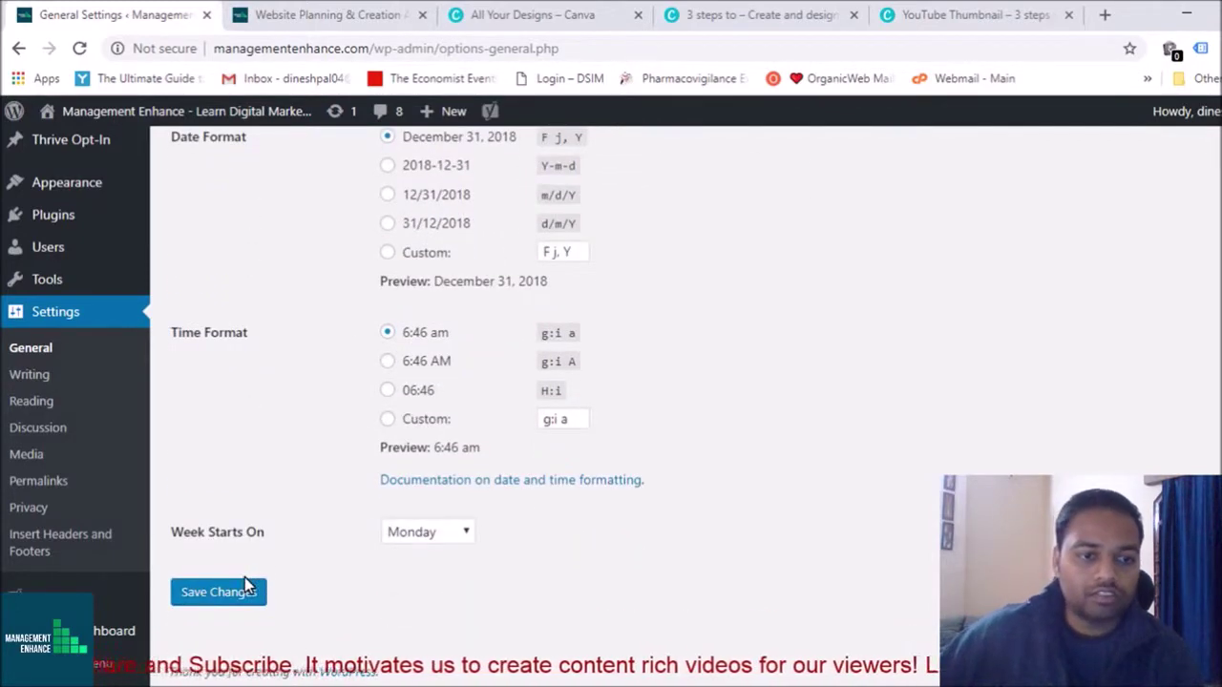
# In the Writing settings, set the default post category to Theory and view the default post format options
pyautogui.click(20, 374)
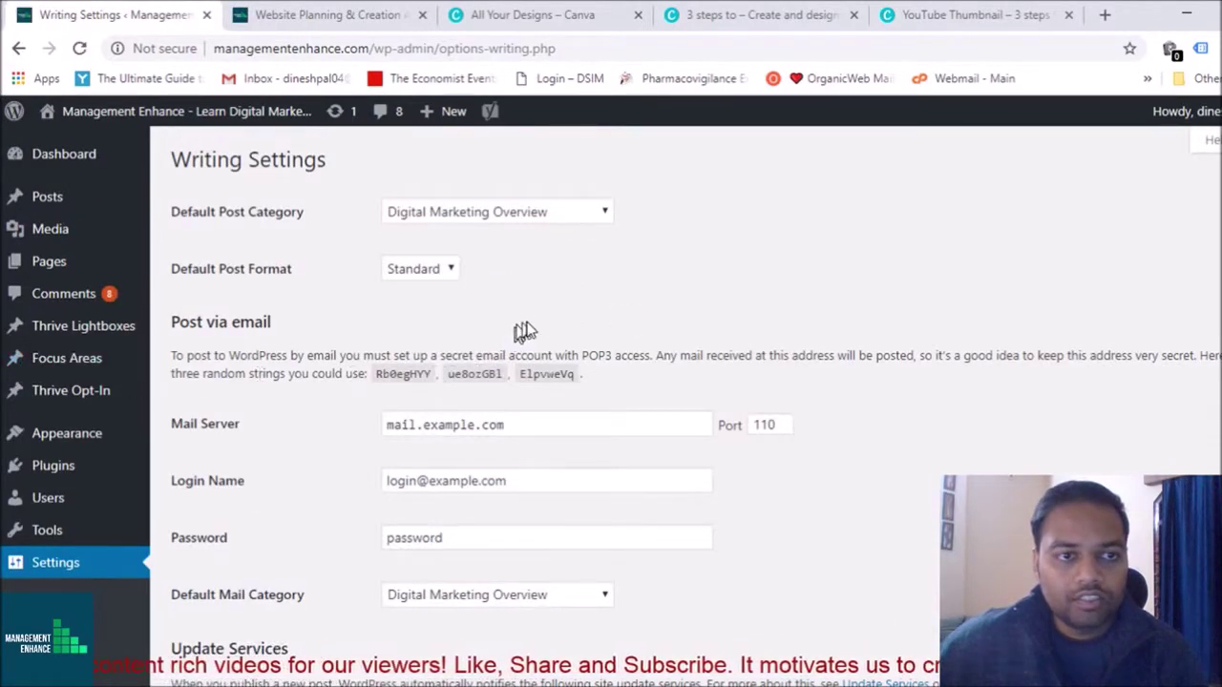
pyautogui.scroll(-1, 514, 339)
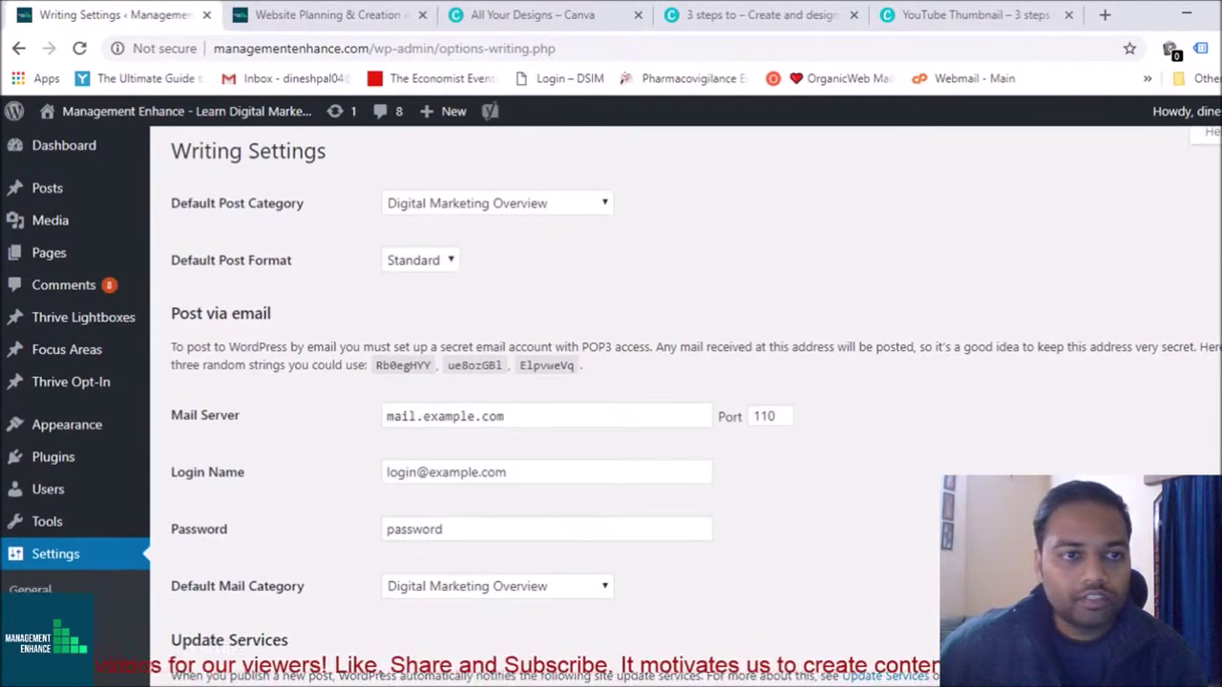
pyautogui.click(603, 206)
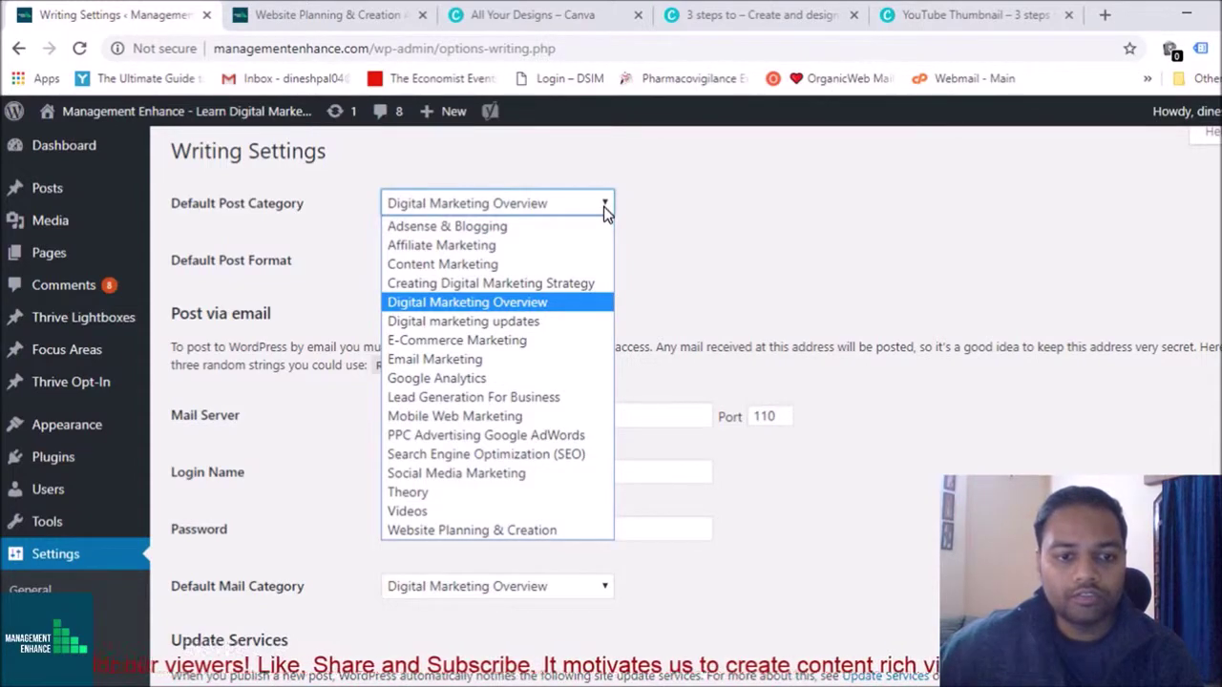
pyautogui.click(531, 492)
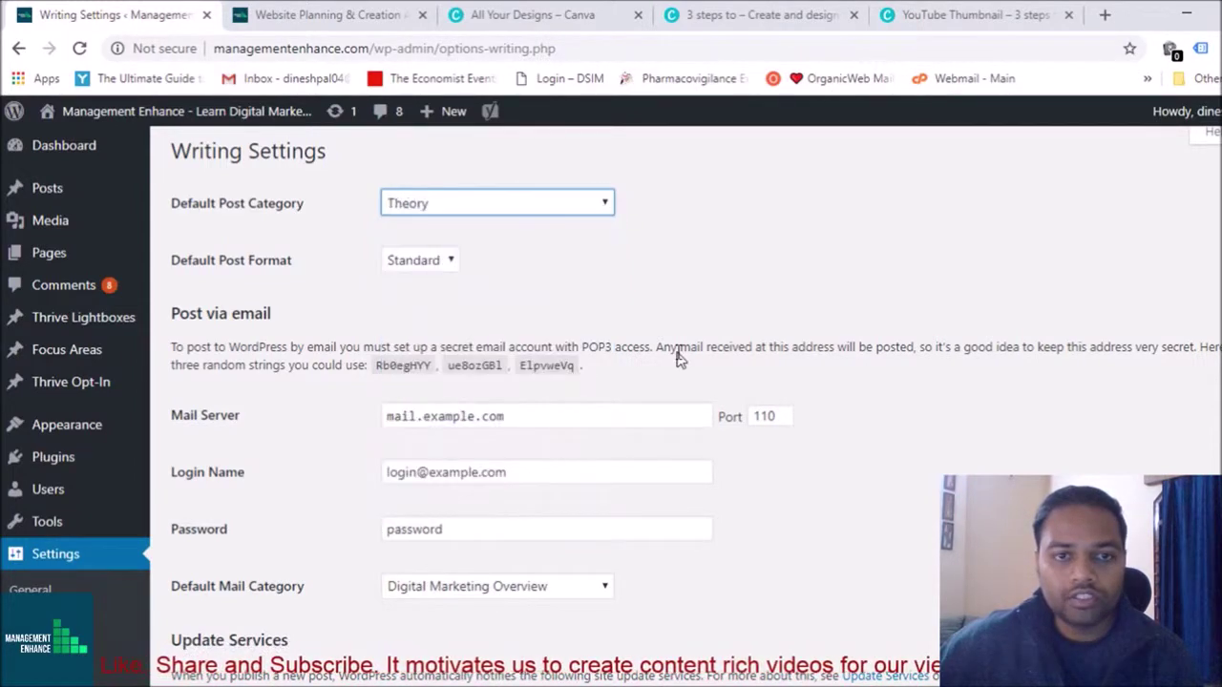
pyautogui.click(439, 267)
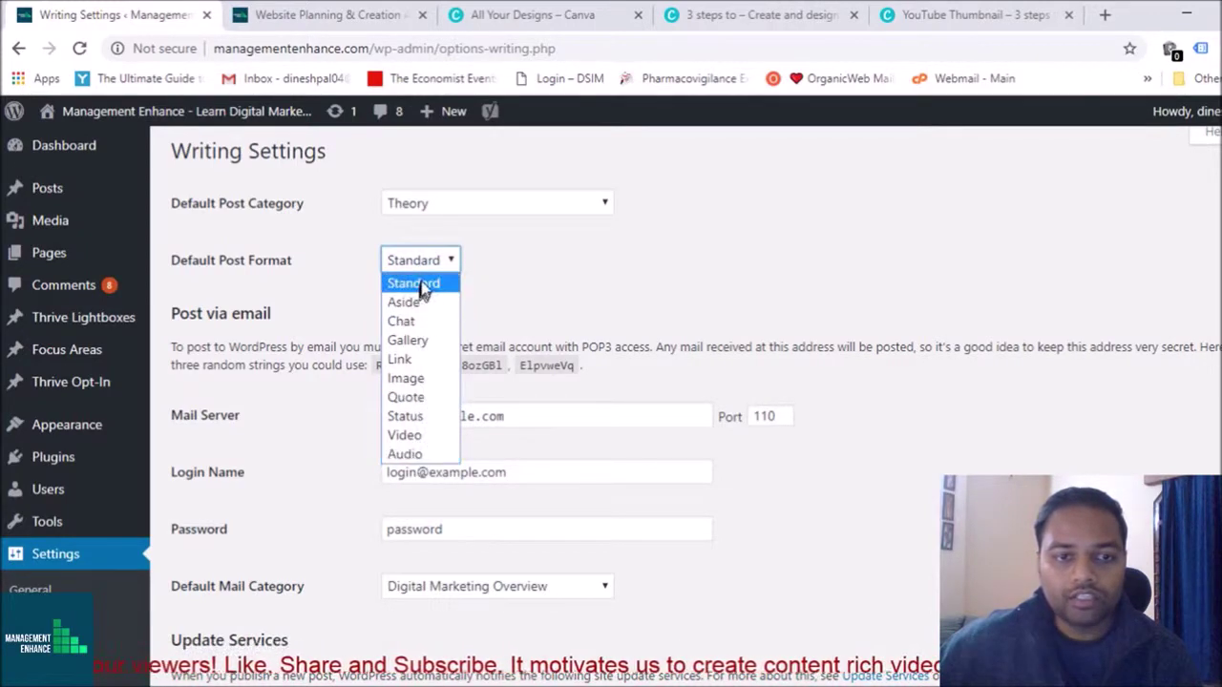
pyautogui.click(533, 282)
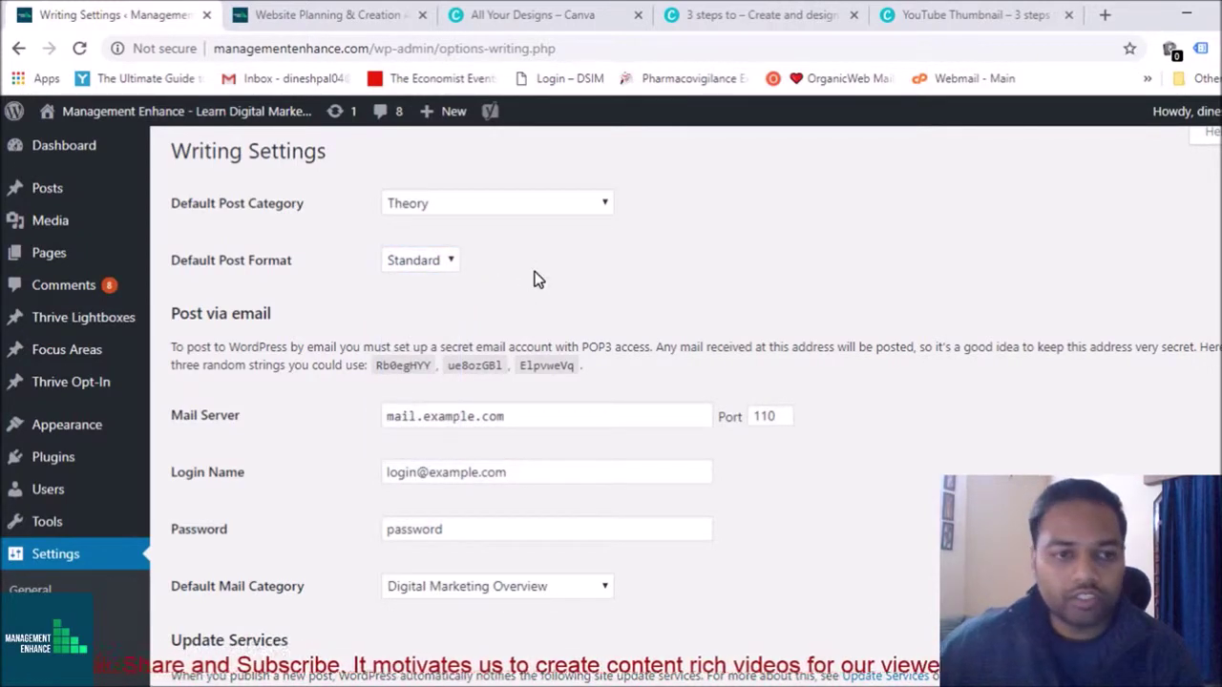
# Review the post-via-email and update services options, and save the Writing settings
pyautogui.scroll(-2, 927, 369)
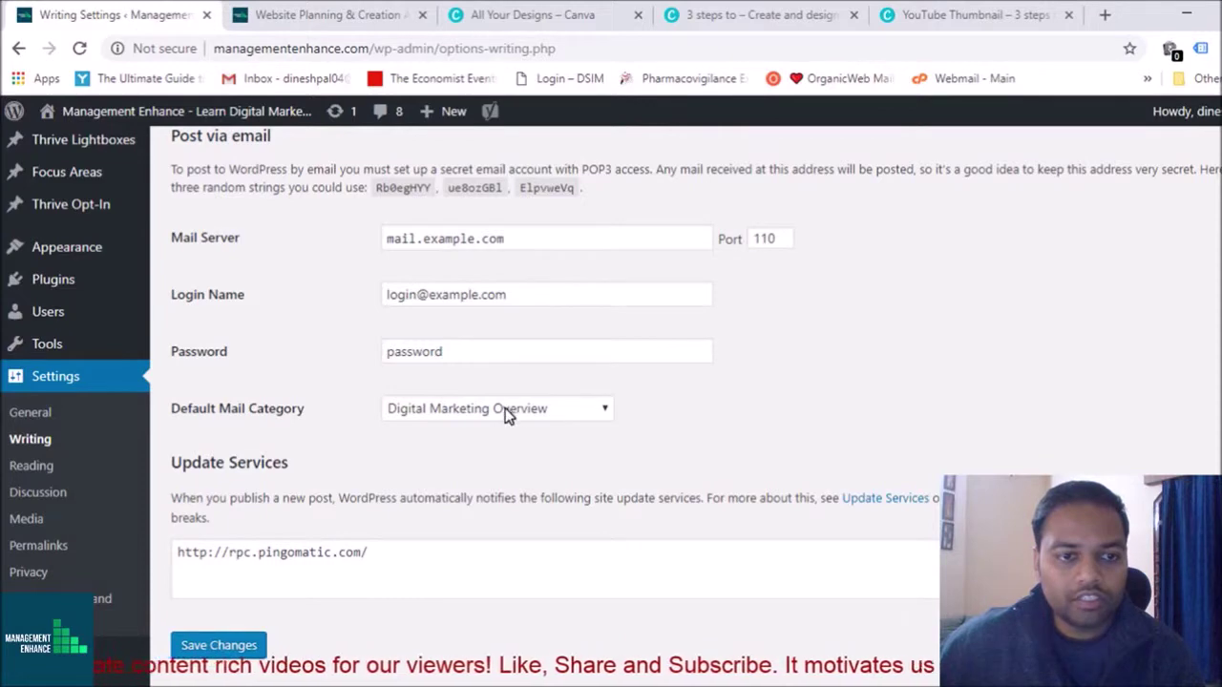
pyautogui.scroll(-1, 687, 405)
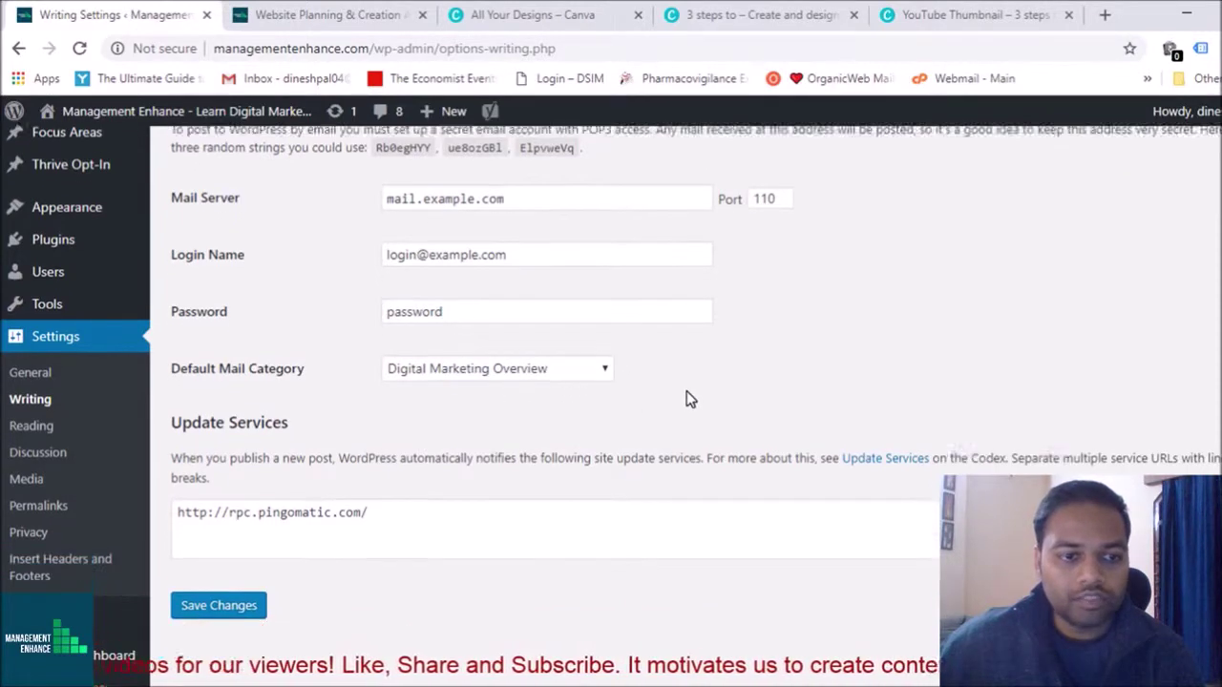
pyautogui.click(196, 580)
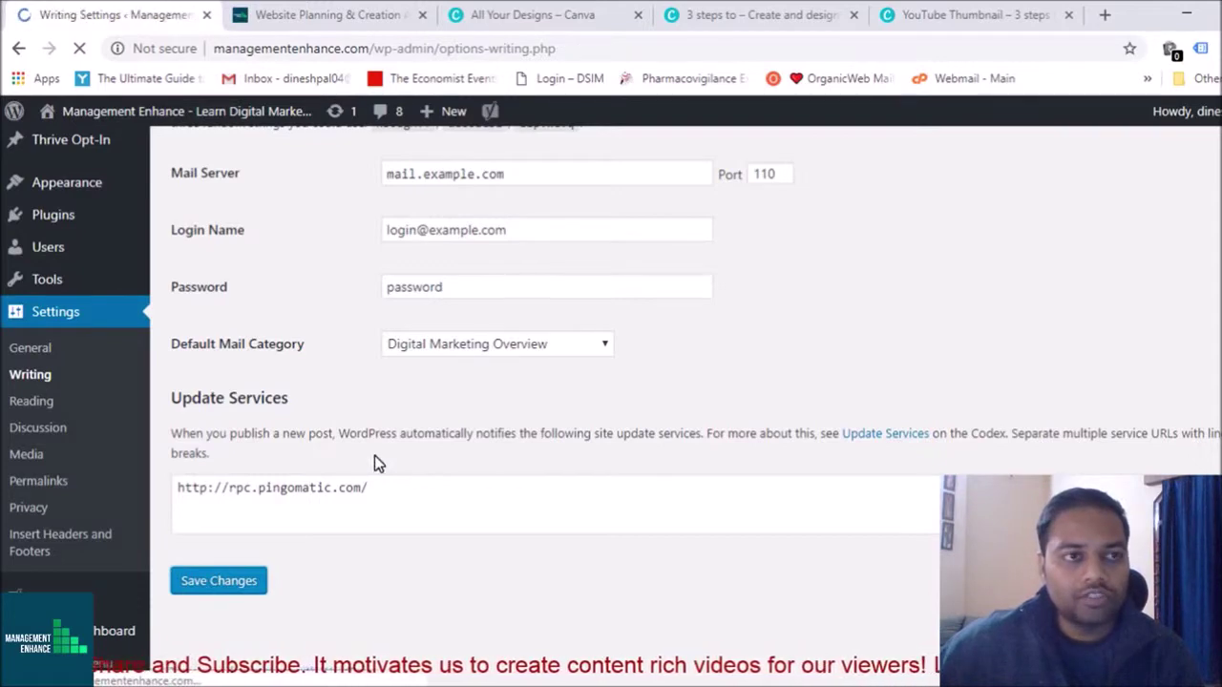
# Open the Reading settings, and load the live site's home page by removing the category path from its address
pyautogui.scroll(-3, 363, 444)
pyautogui.click(55, 374)
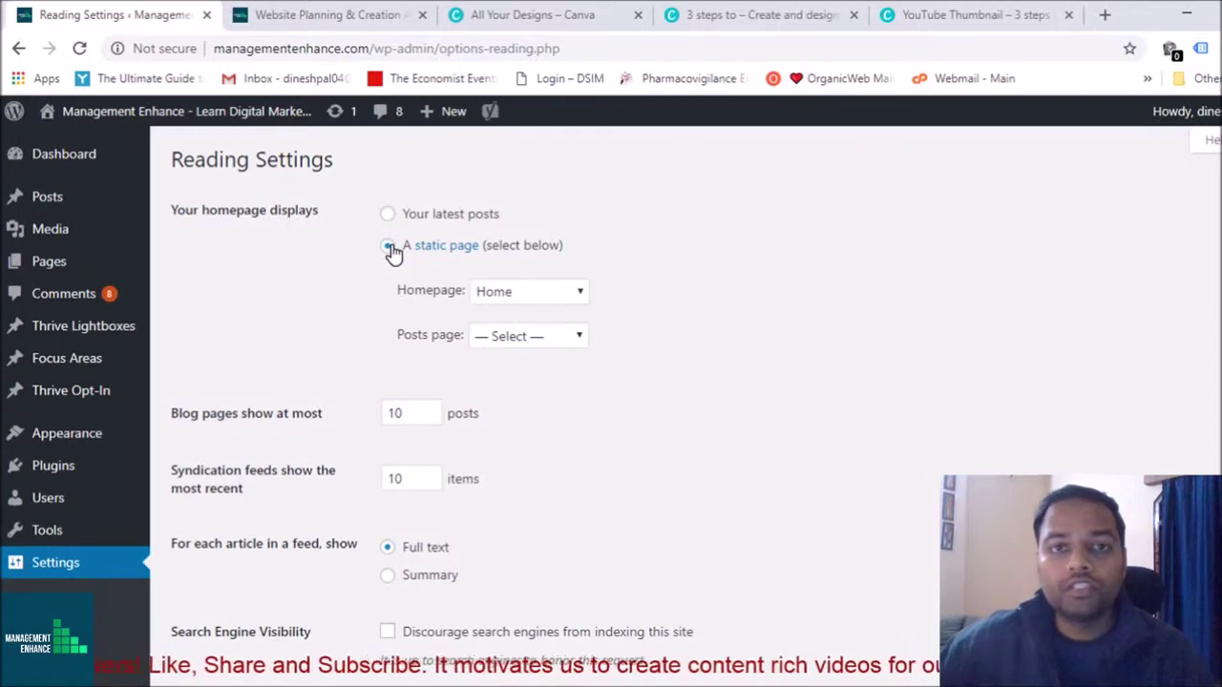
pyautogui.click(325, 14)
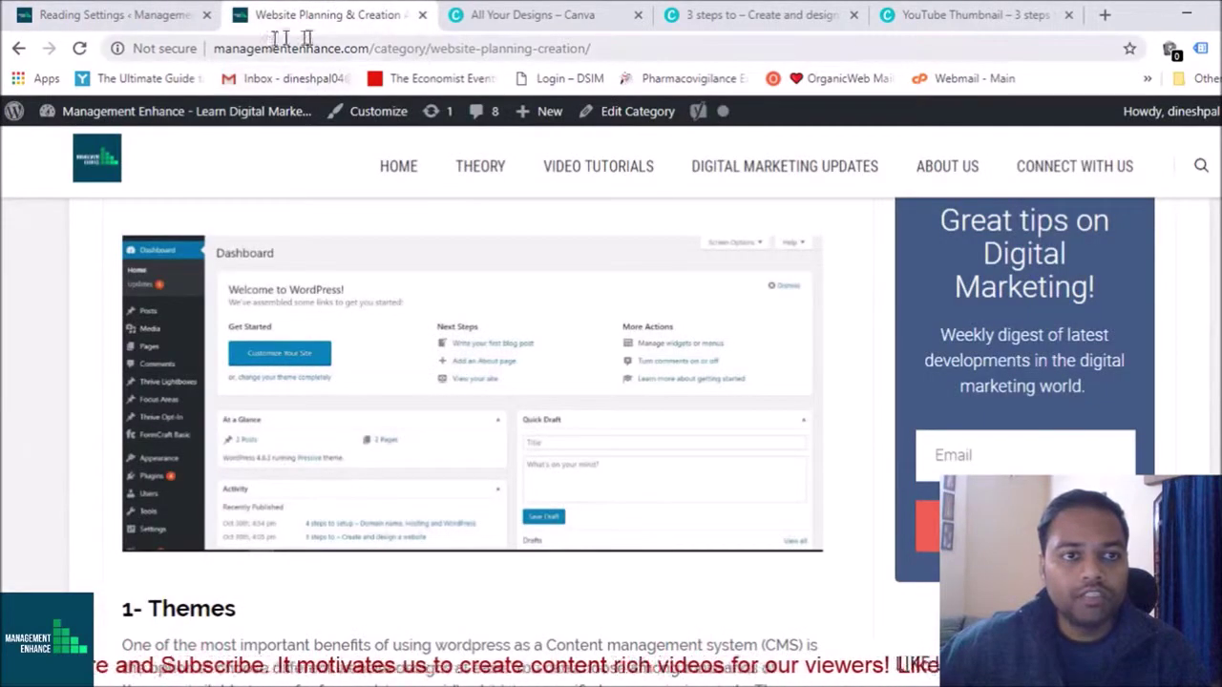
pyautogui.moveTo(372, 47); pyautogui.dragTo(608, 55)
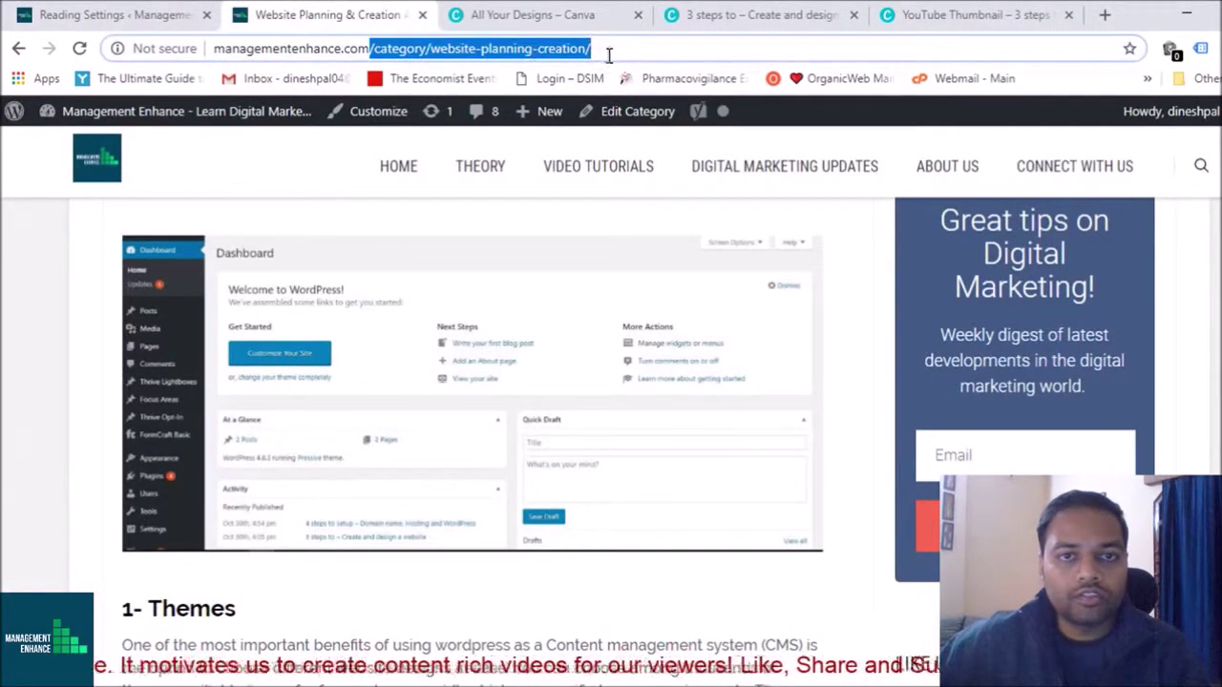
pyautogui.press('BackSpace')
pyautogui.press('Return')
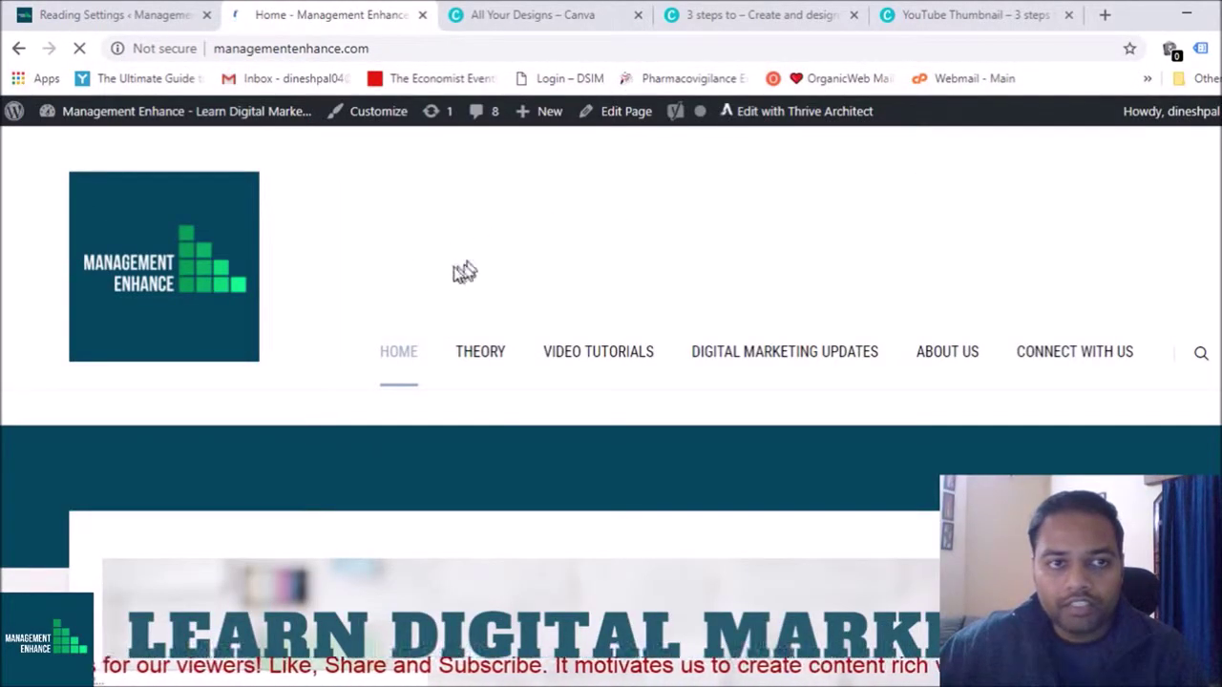
# Return to the Reading settings, and point out the homepage display options and the site domain in the address
pyautogui.click(196, 13)
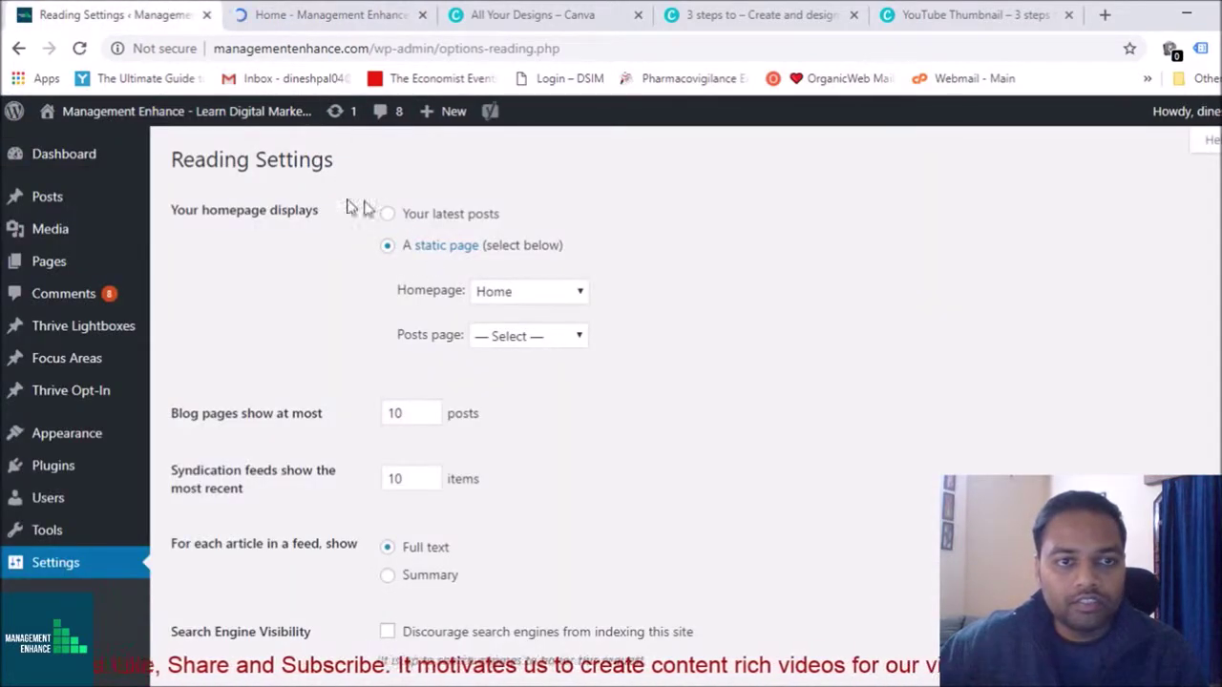
pyautogui.moveTo(266, 210); pyautogui.dragTo(338, 210)
pyautogui.click(360, 187)
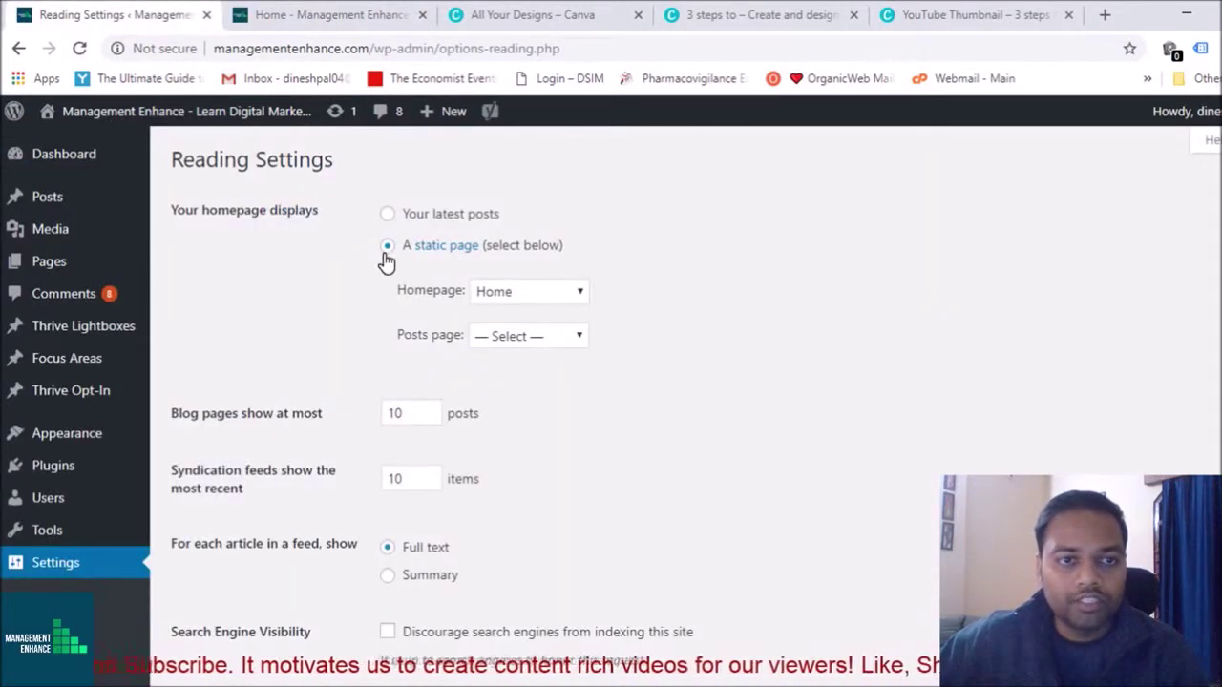
pyautogui.moveTo(372, 50); pyautogui.dragTo(211, 49)
pyautogui.click(596, 161)
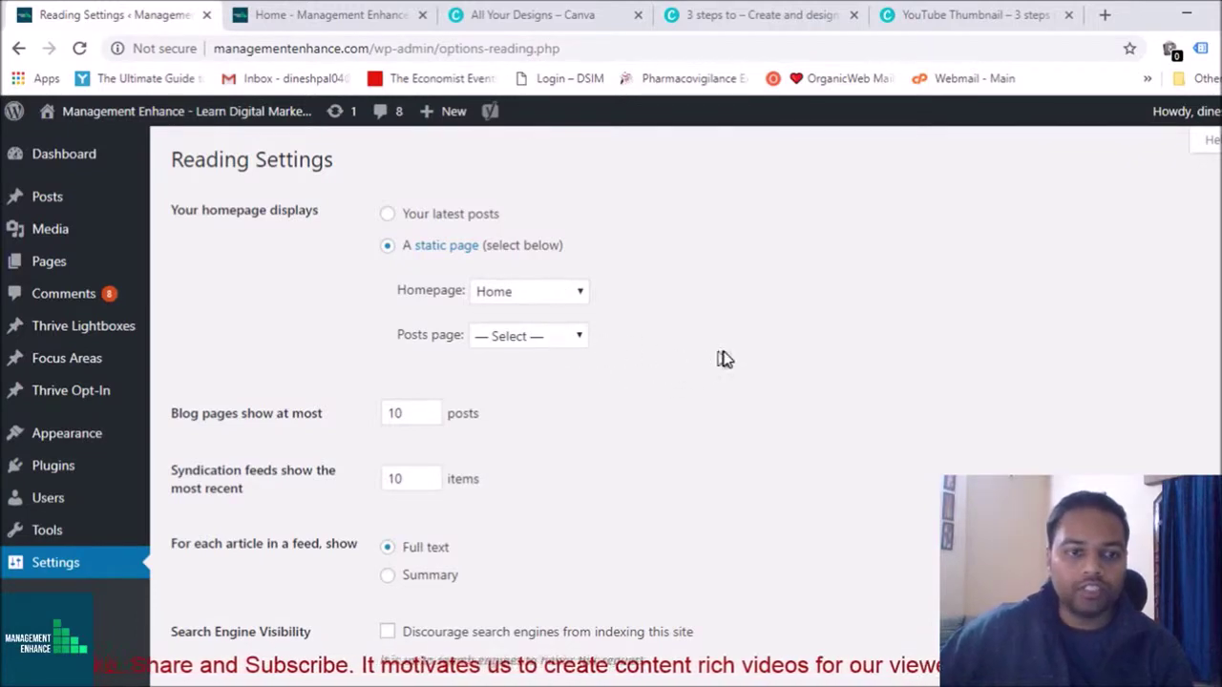
# Examine the feed and search engine options, and highlight the maximum number of posts shown on blog pages
pyautogui.scroll(-3, 725, 359)
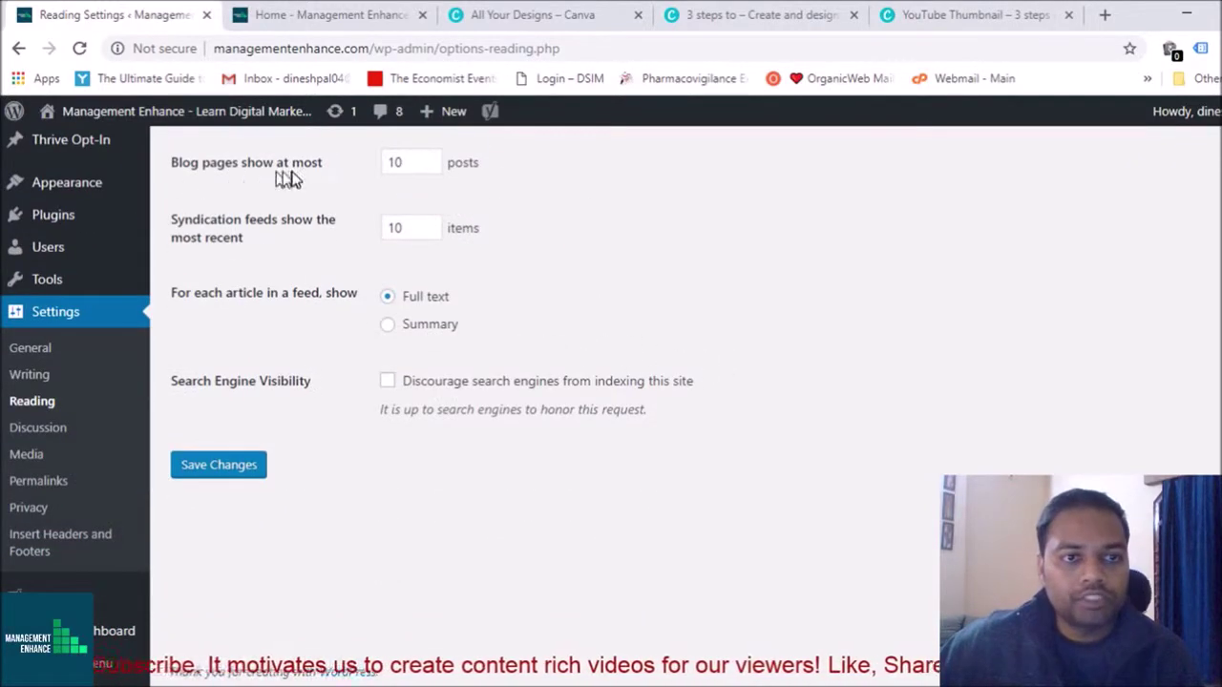
pyautogui.click(408, 163)
pyautogui.doubleClick(407, 163)
pyautogui.click(565, 203)
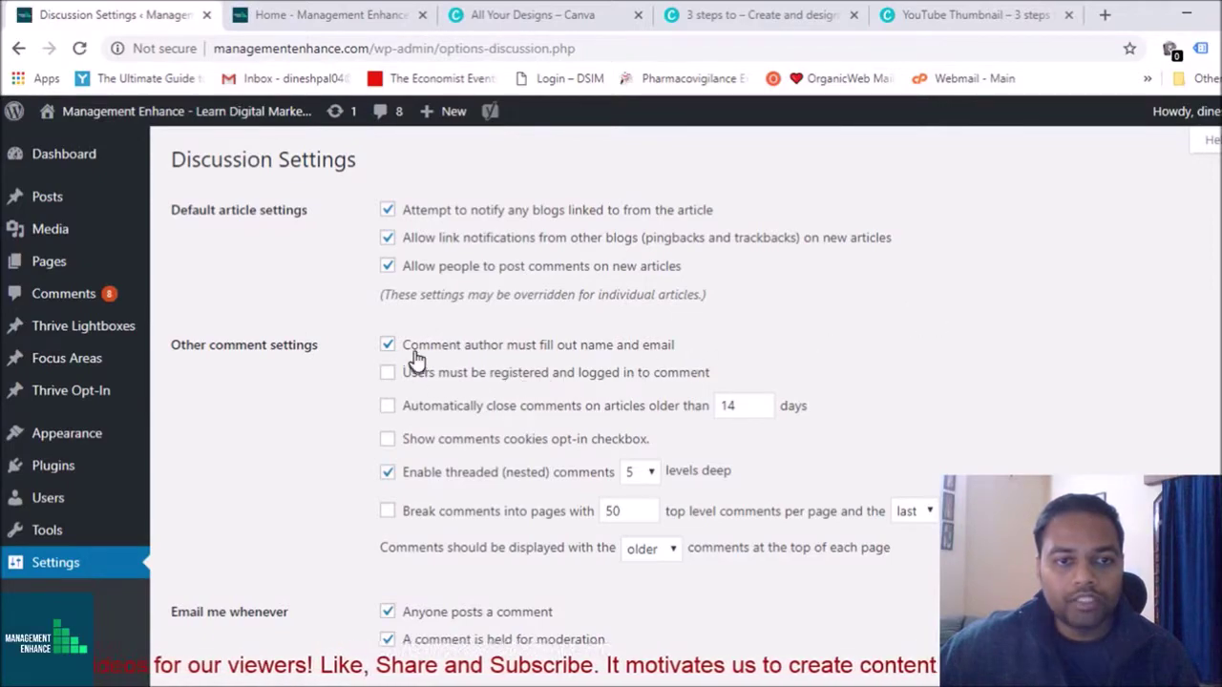
# Review the Discussion settings, from the default article and comment options to the default avatar choices
pyautogui.scroll(-7, 872, 343)
pyautogui.scroll(7, 866, 345)
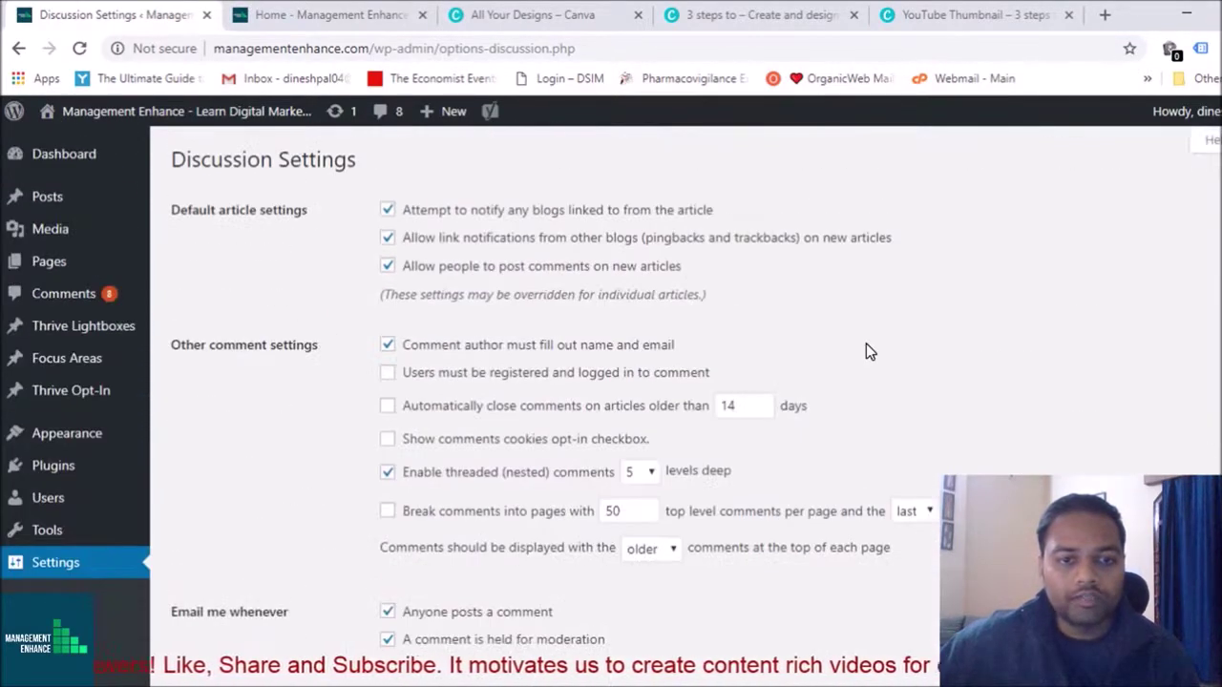
pyautogui.scroll(-15, 865, 351)
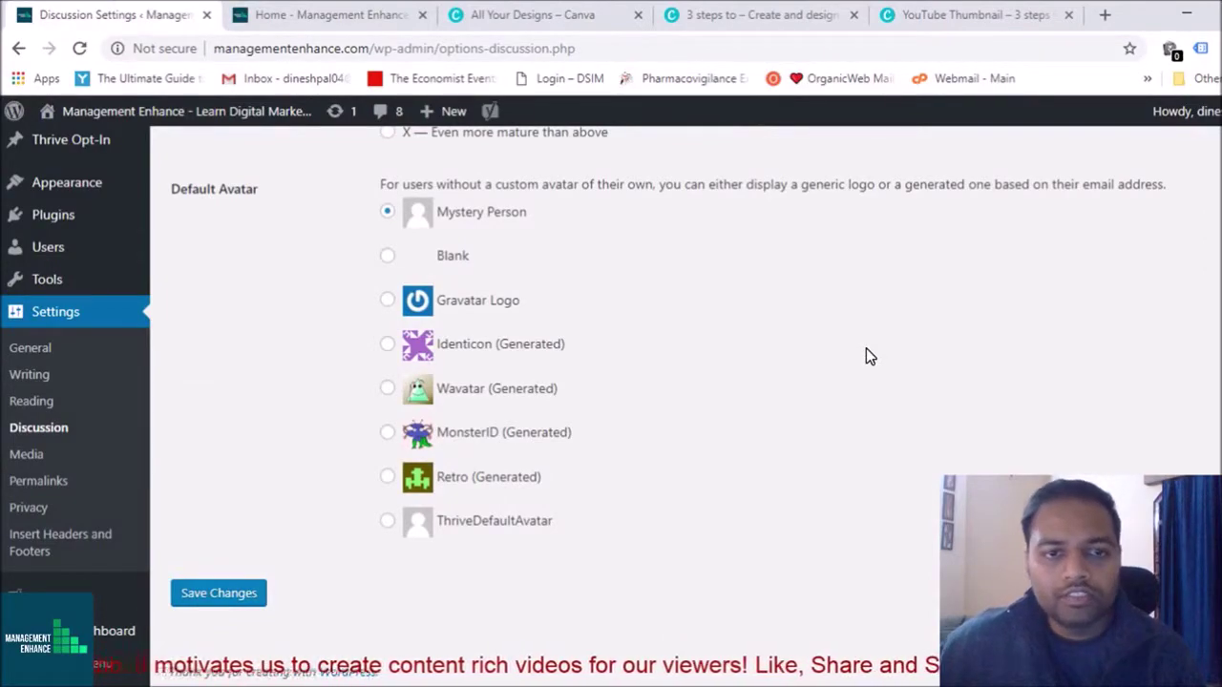
pyautogui.scroll(15, 866, 349)
pyautogui.scroll(-8, 866, 349)
pyautogui.scroll(8, 868, 355)
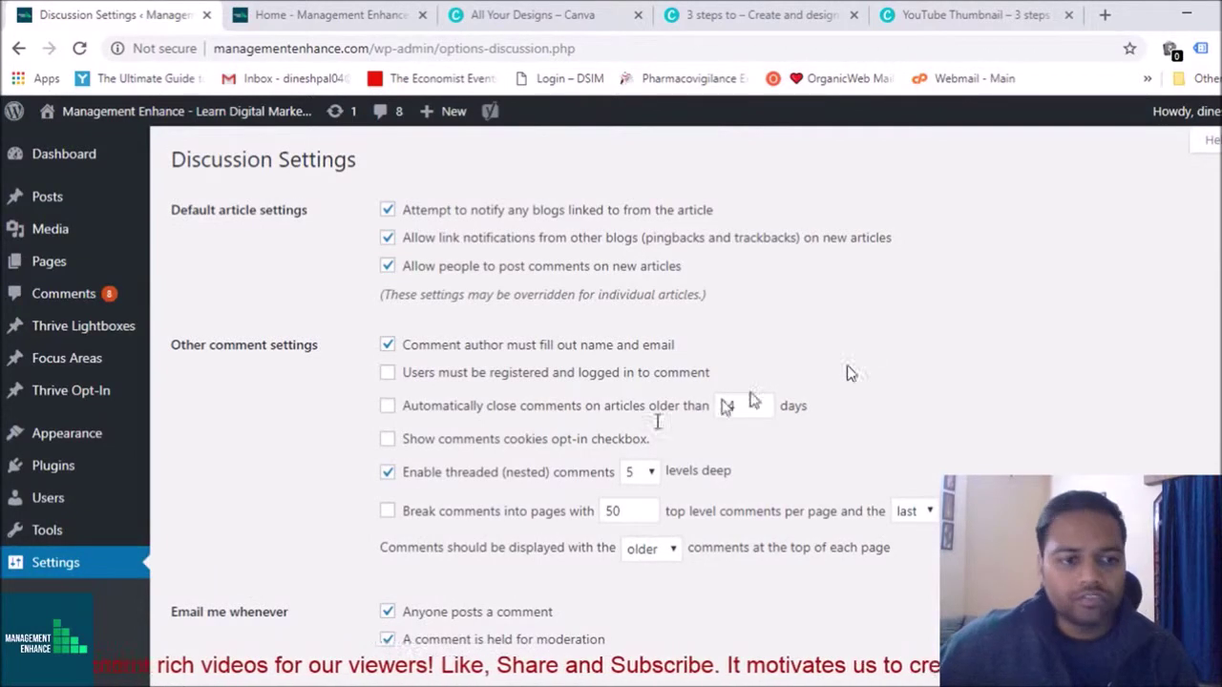
# Review the image size and upload folder options in the Media settings, and open the Permalink settings
pyautogui.scroll(-3, 417, 492)
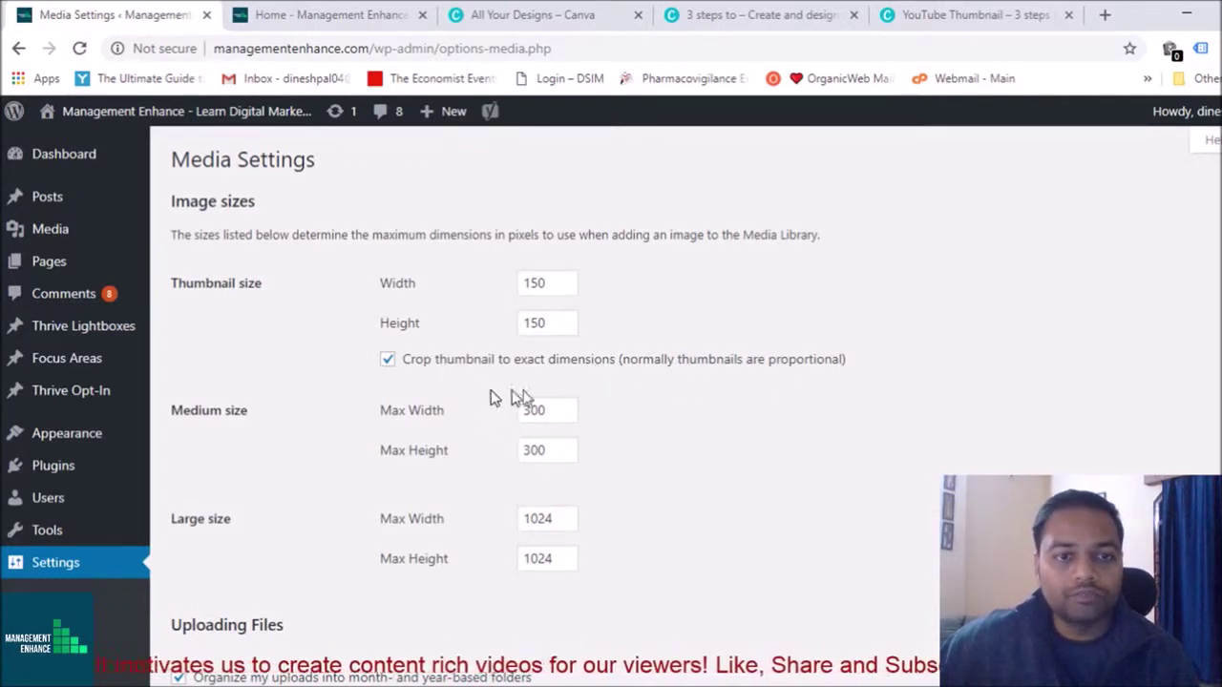
pyautogui.scroll(-3, 702, 444)
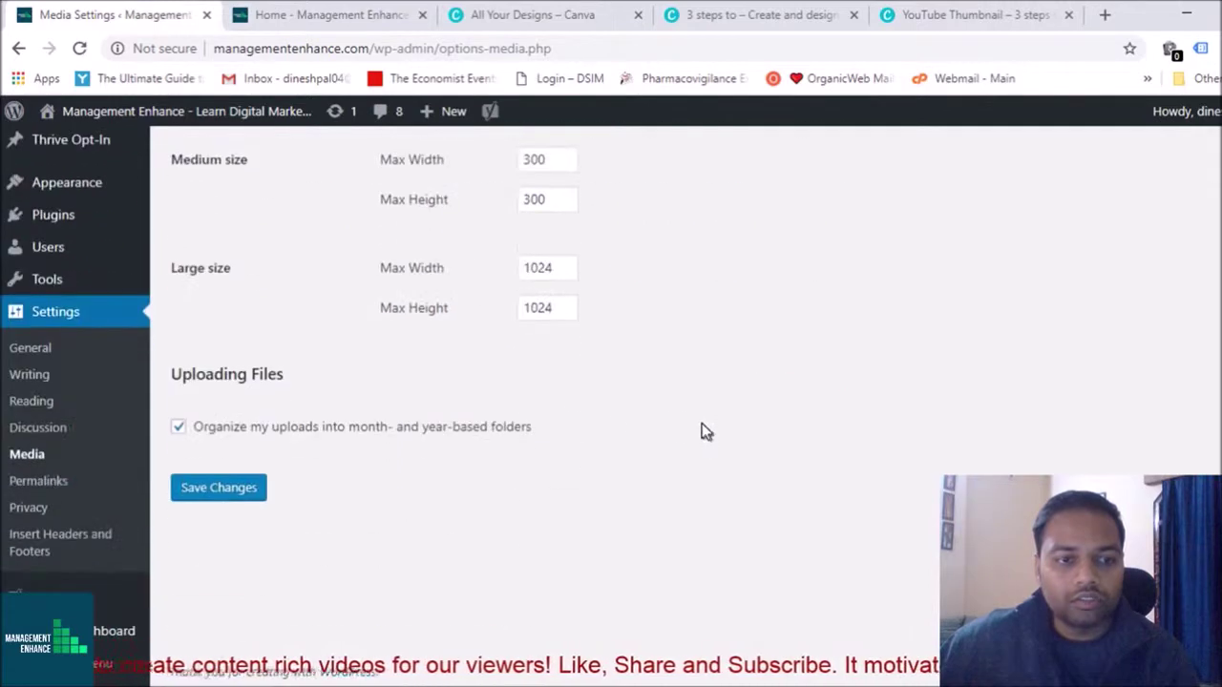
pyautogui.click(51, 478)
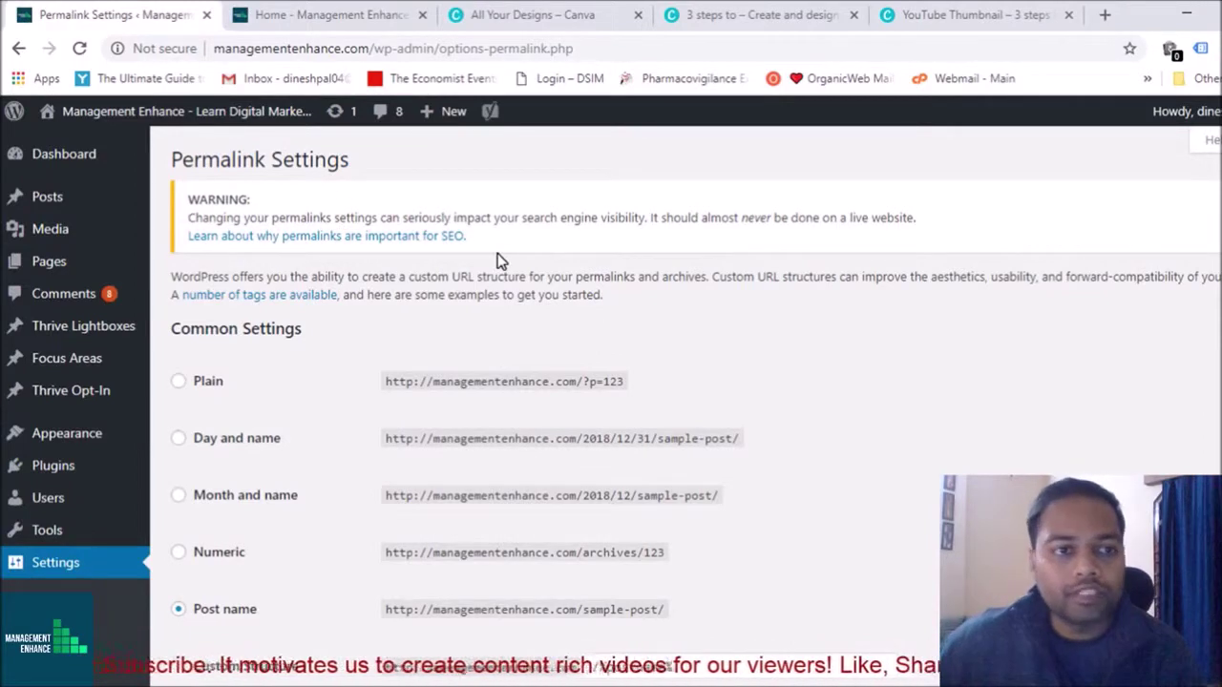
# Review the common permalink structures, and highlight the sample-post part of the Post name structure
pyautogui.scroll(-3, 434, 411)
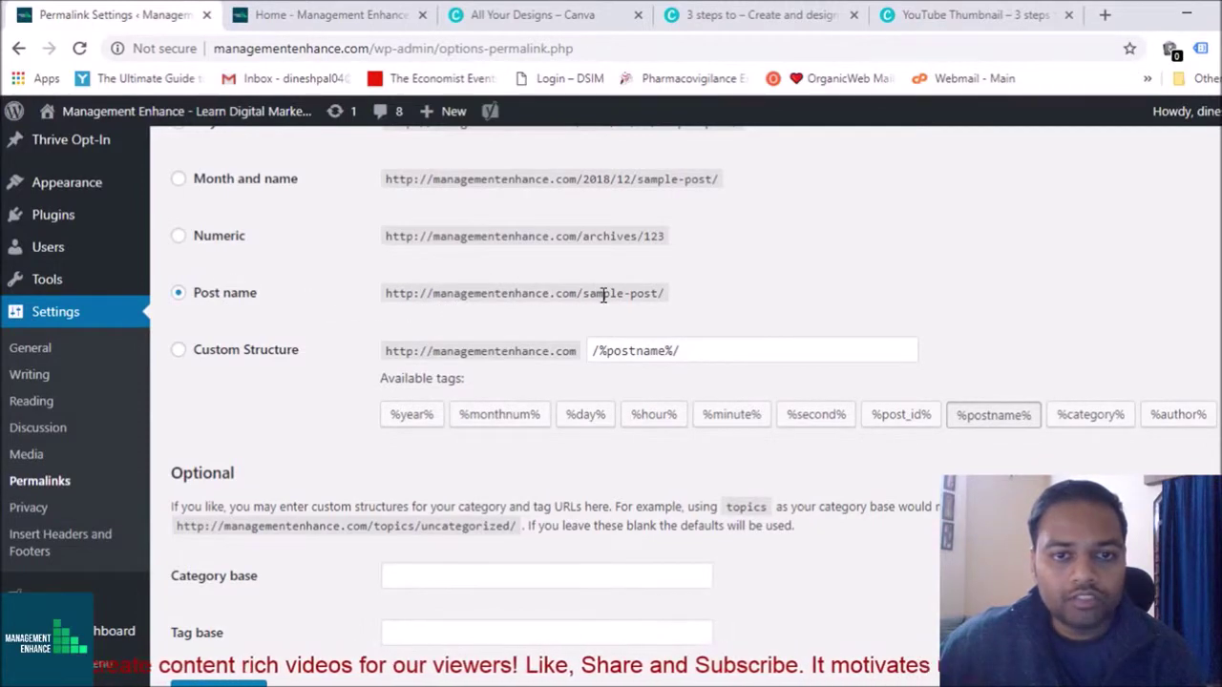
pyautogui.moveTo(585, 294); pyautogui.dragTo(664, 294)
pyautogui.click(687, 298)
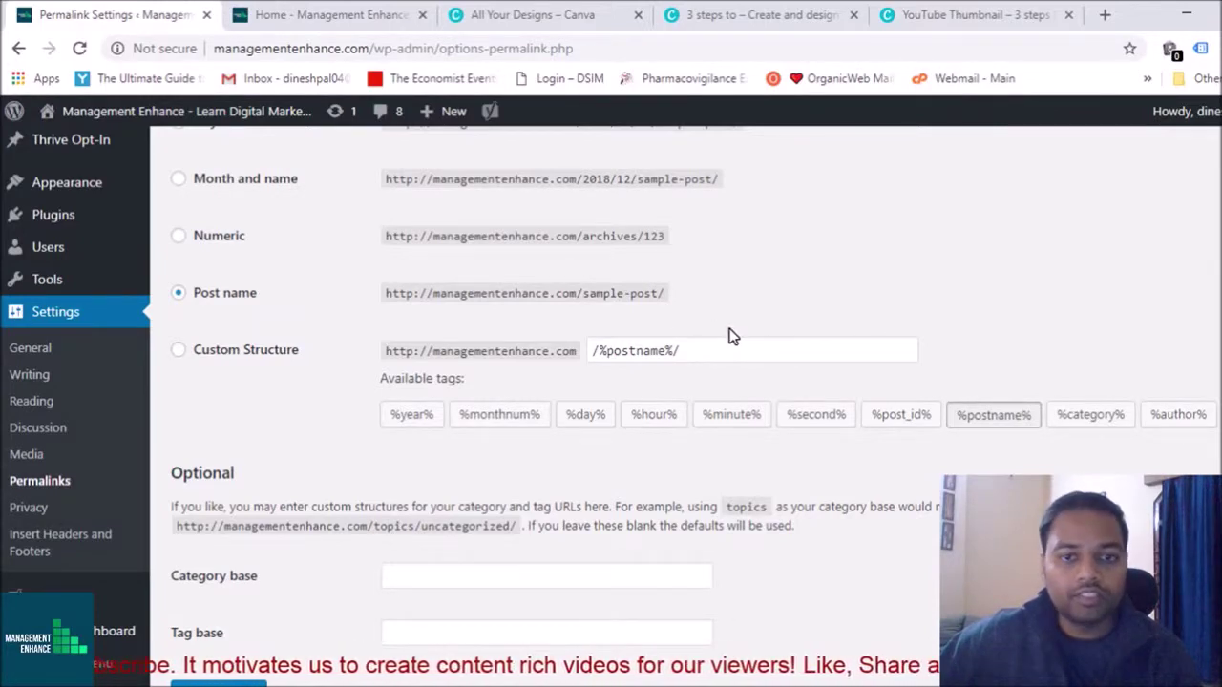
pyautogui.scroll(3, 287, 322)
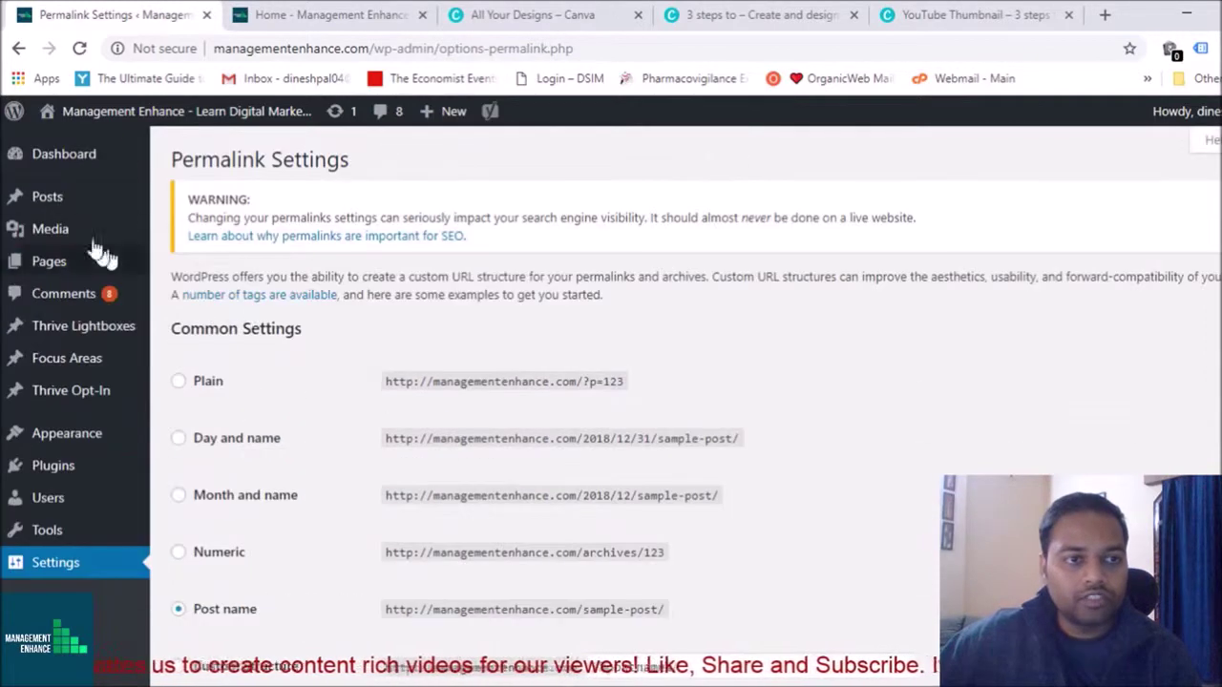
# Open the Test blog draft for editing, and look through its document settings down to the permalink
pyautogui.click(55, 199)
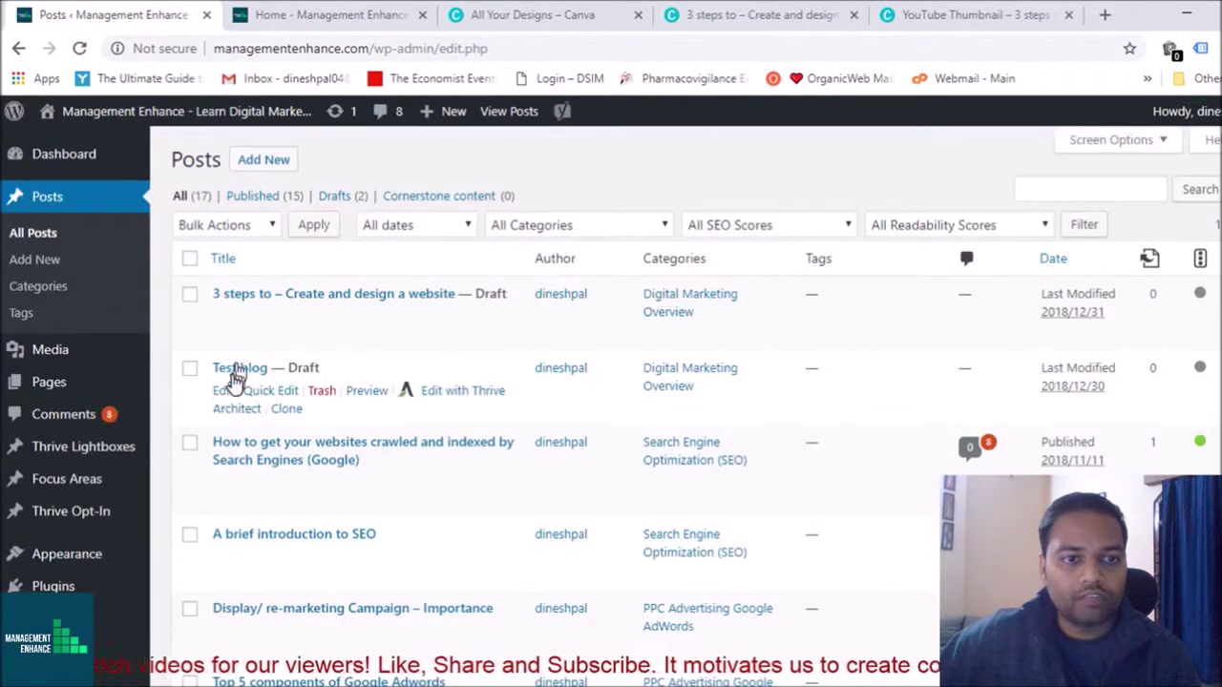
pyautogui.click(221, 391)
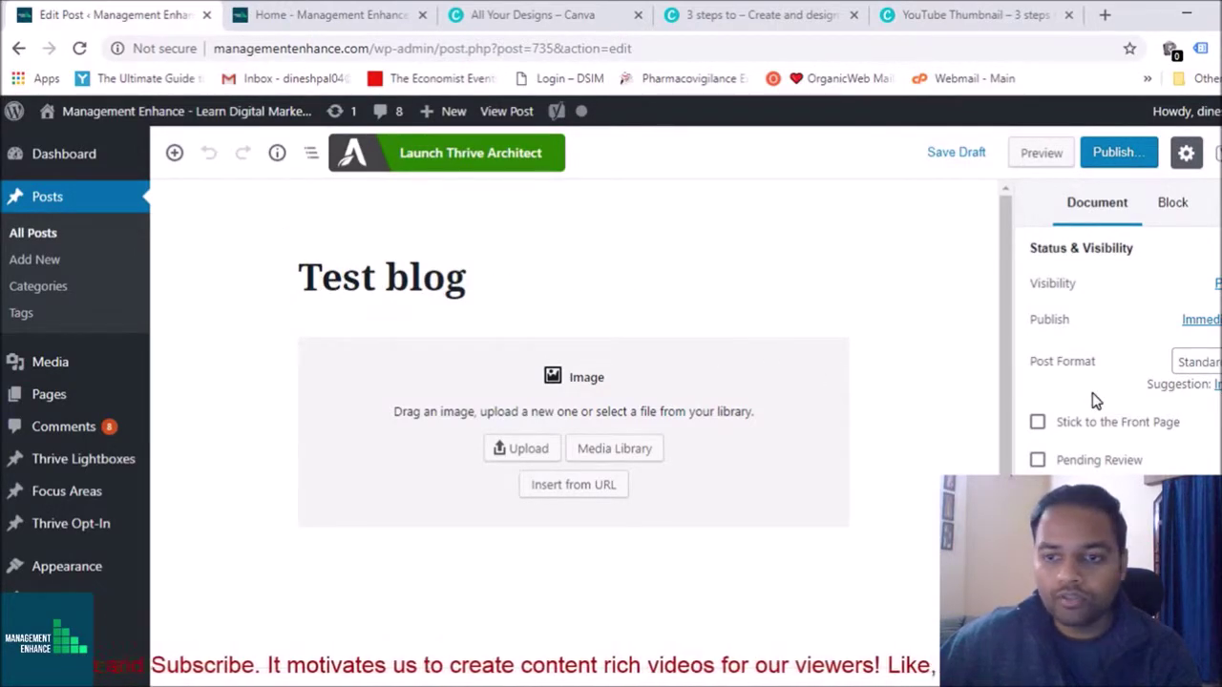
pyautogui.scroll(-5, 1098, 406)
pyautogui.scroll(5, 1207, 412)
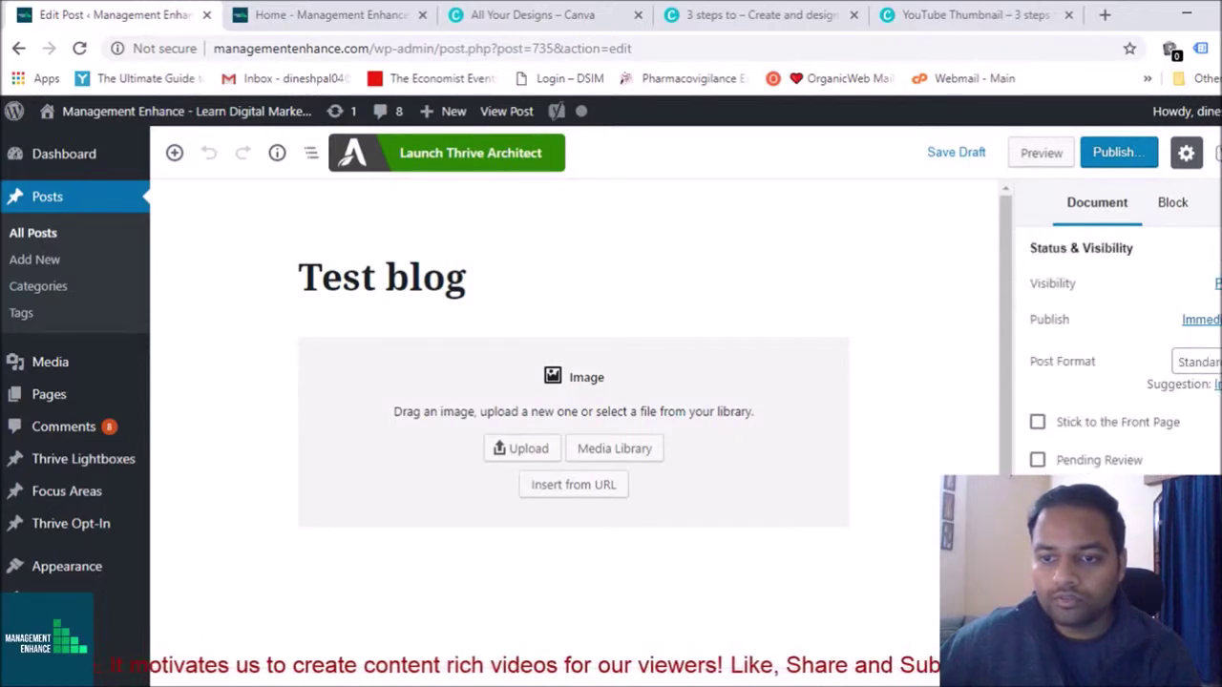
pyautogui.scroll(-3, 1166, 468)
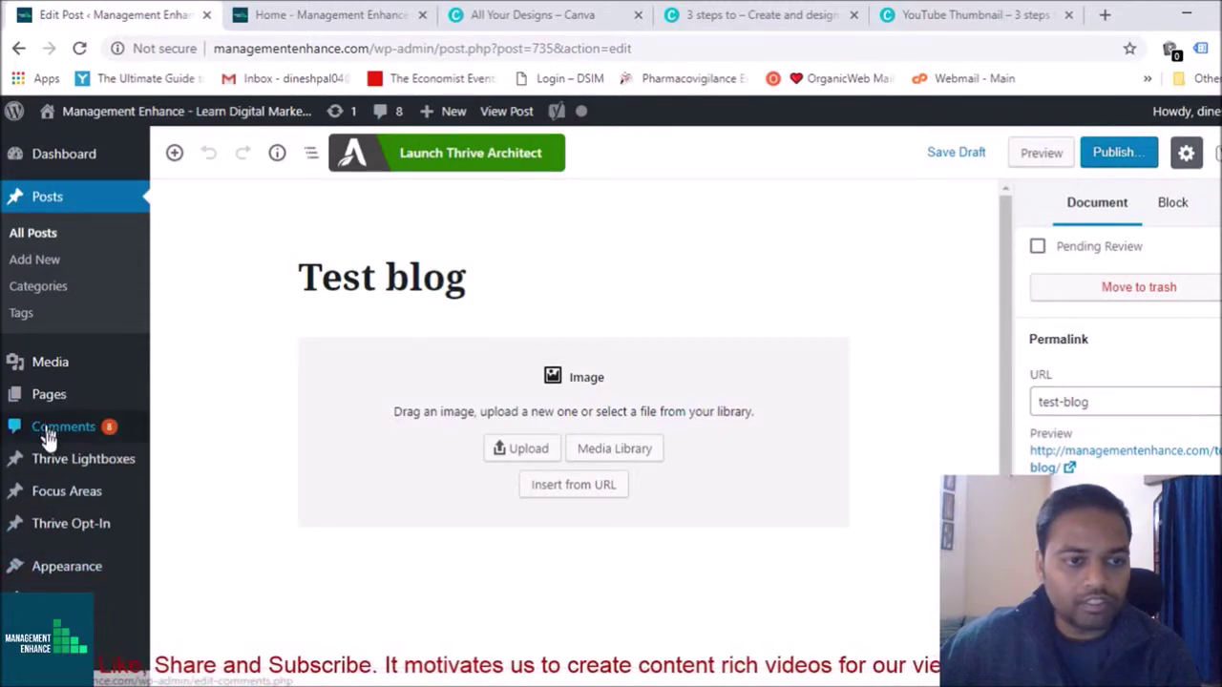
pyautogui.moveTo(60, 560)
pyautogui.scroll(-2, 60, 563)
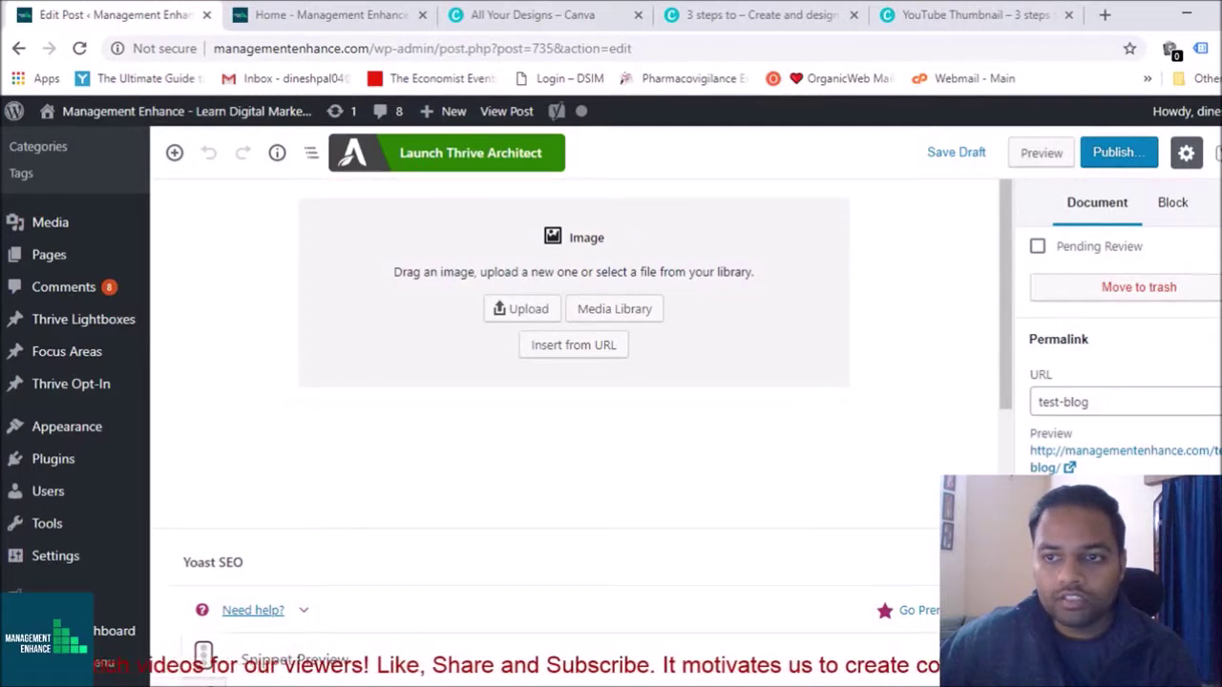
pyautogui.scroll(2, 1116, 363)
pyautogui.scroll(2, 668, 363)
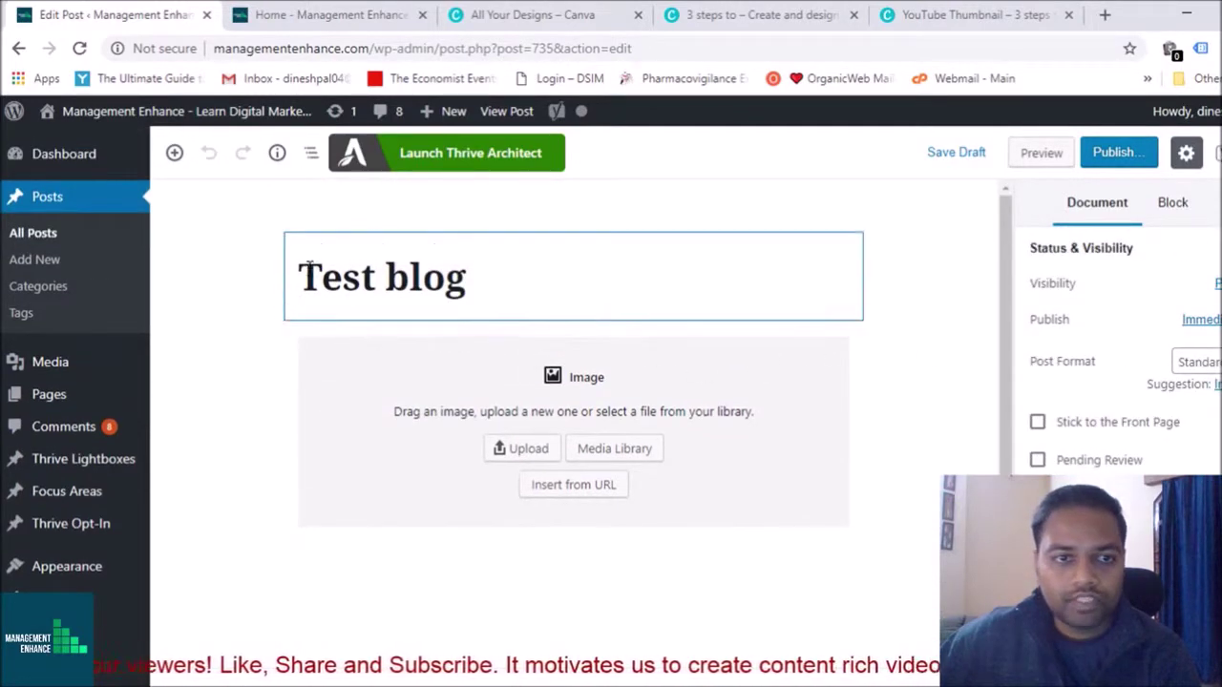
# Set the permalink URL of the Test blog post to testingblog
pyautogui.scroll(-4, 1122, 429)
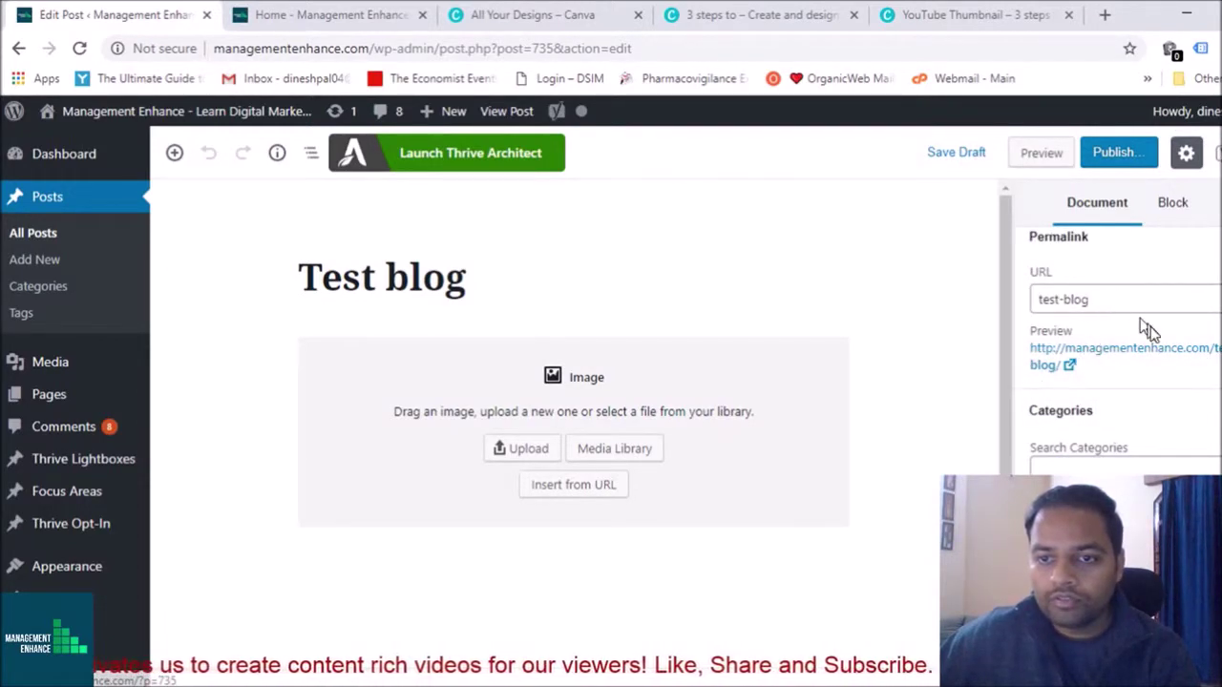
pyautogui.moveTo(1108, 299); pyautogui.dragTo(1026, 300)
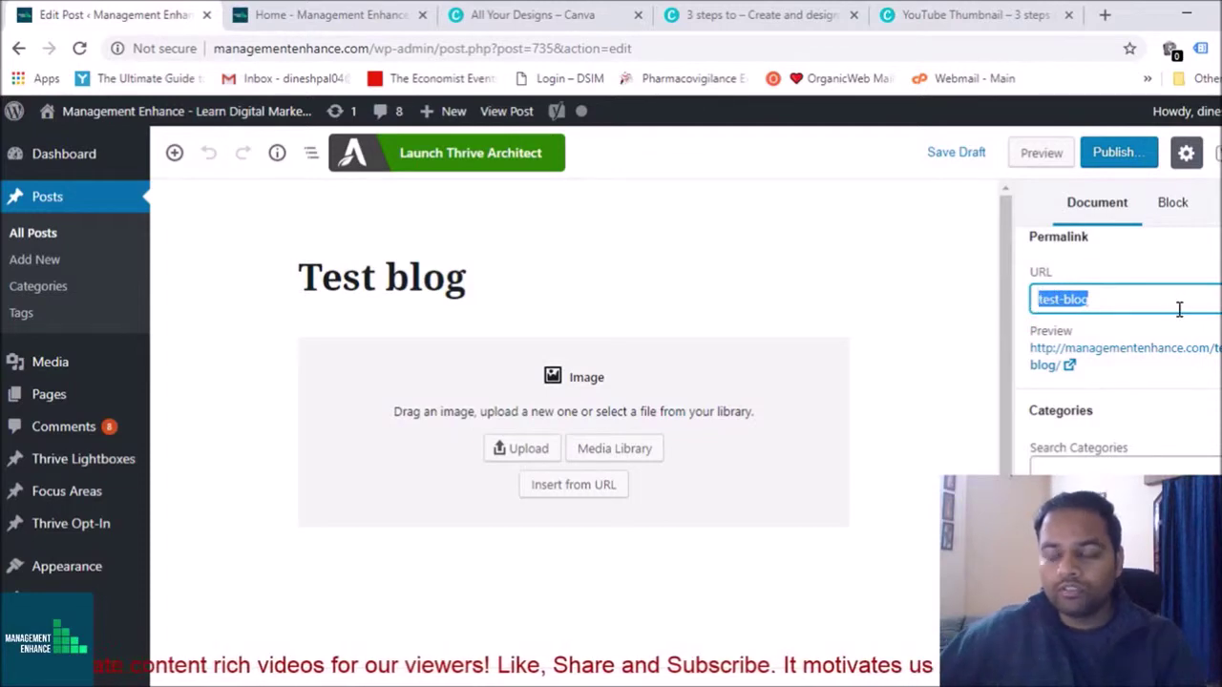
pyautogui.write('te')
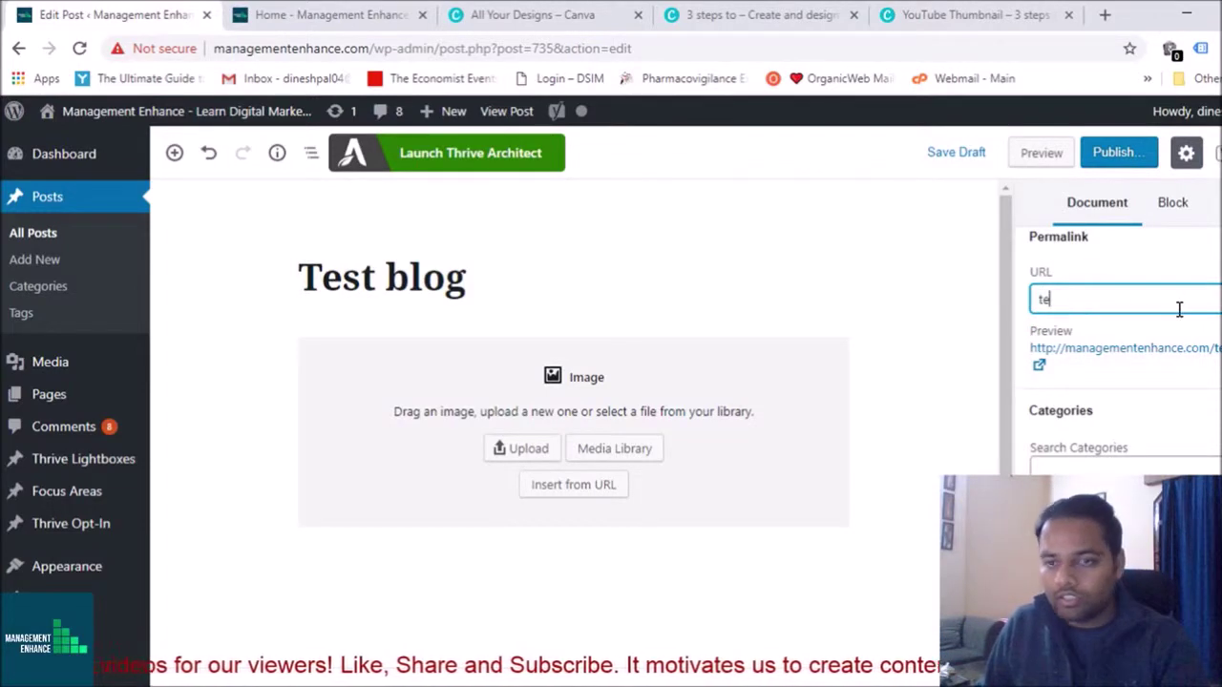
pyautogui.write('stingblog')
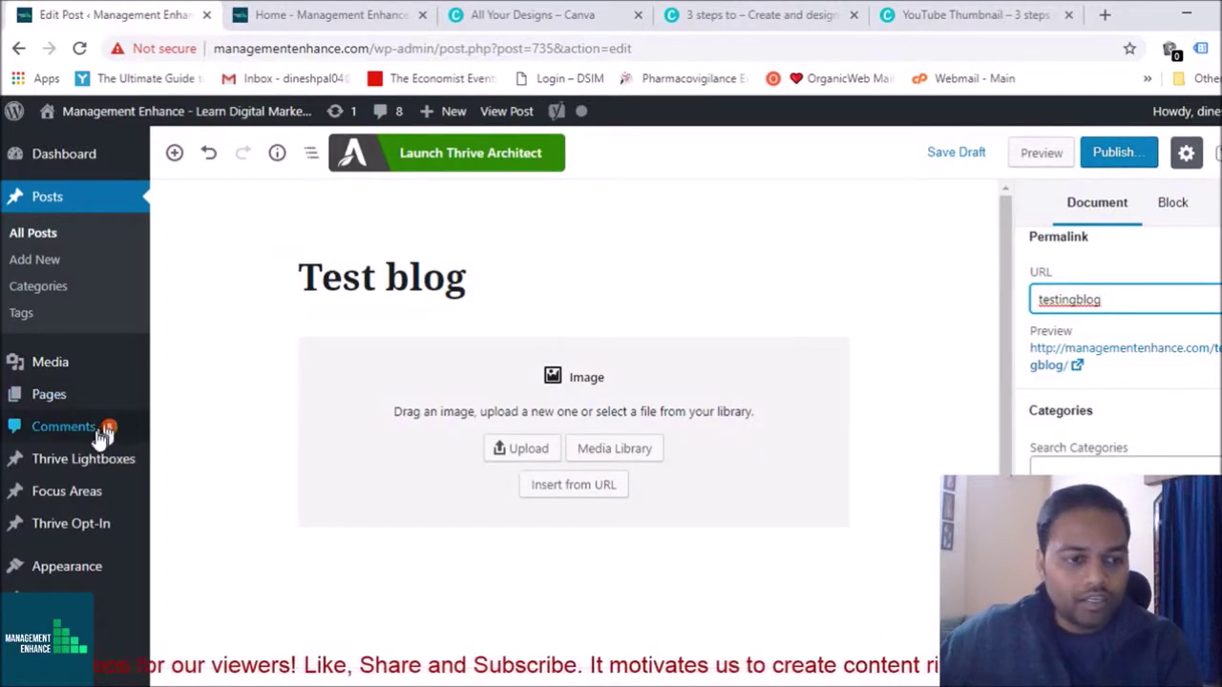
# Leave the post editor for the Permalink settings, and review the common structures and optional category and tag bases
pyautogui.scroll(-2, 101, 432)
pyautogui.click(191, 524)
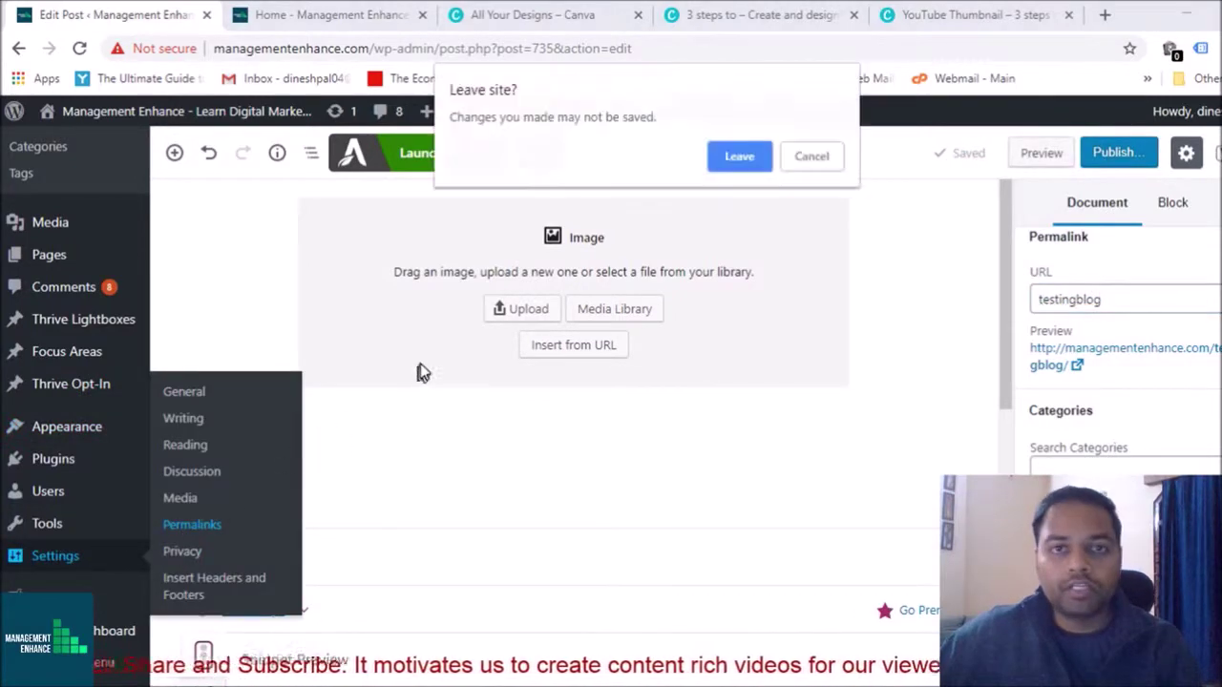
pyautogui.click(740, 159)
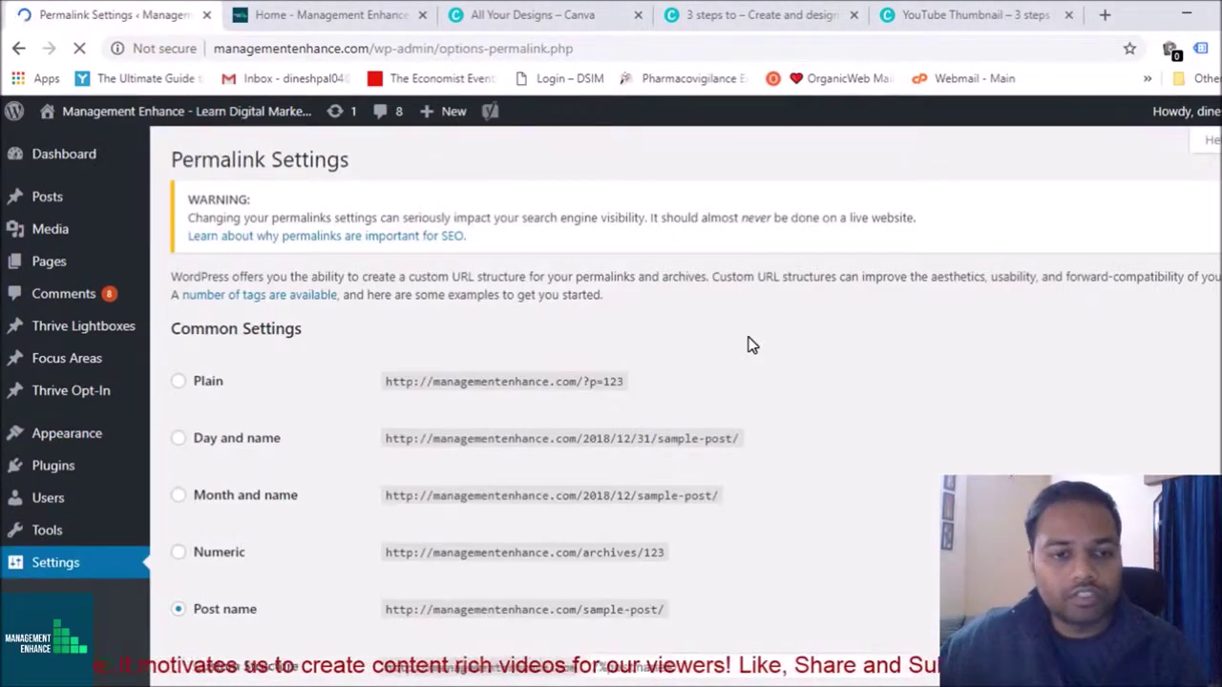
pyautogui.scroll(-4, 750, 344)
pyautogui.scroll(3, 750, 344)
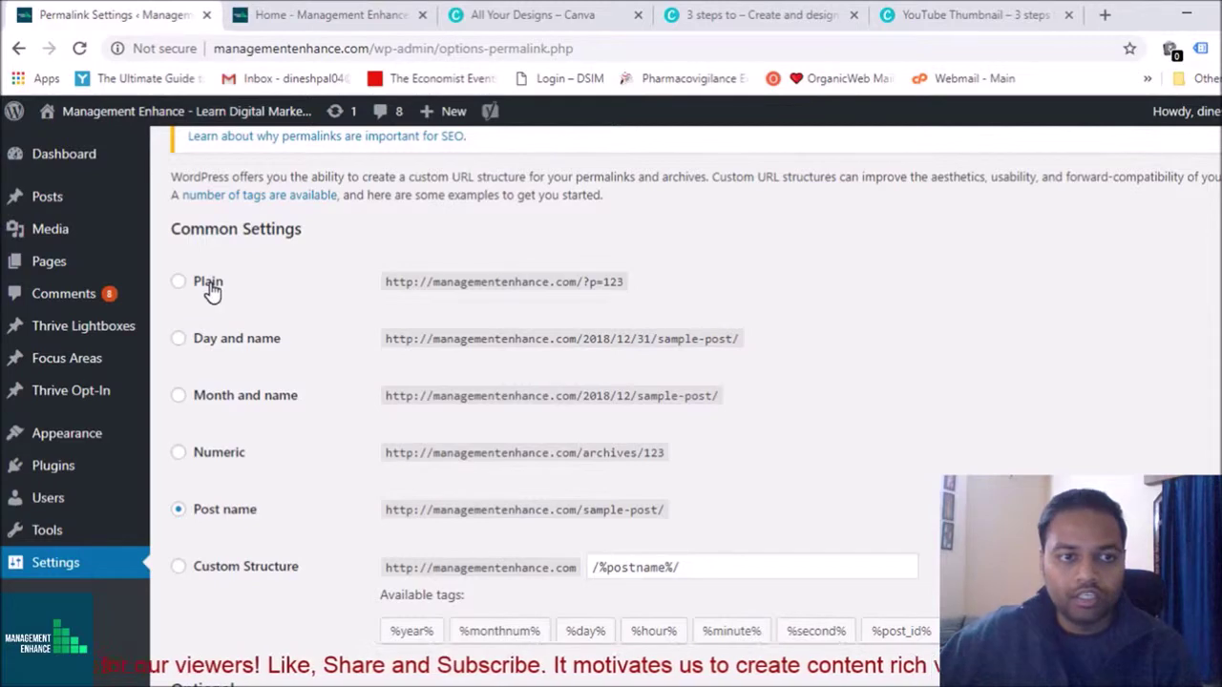
pyautogui.scroll(-3, 44, 504)
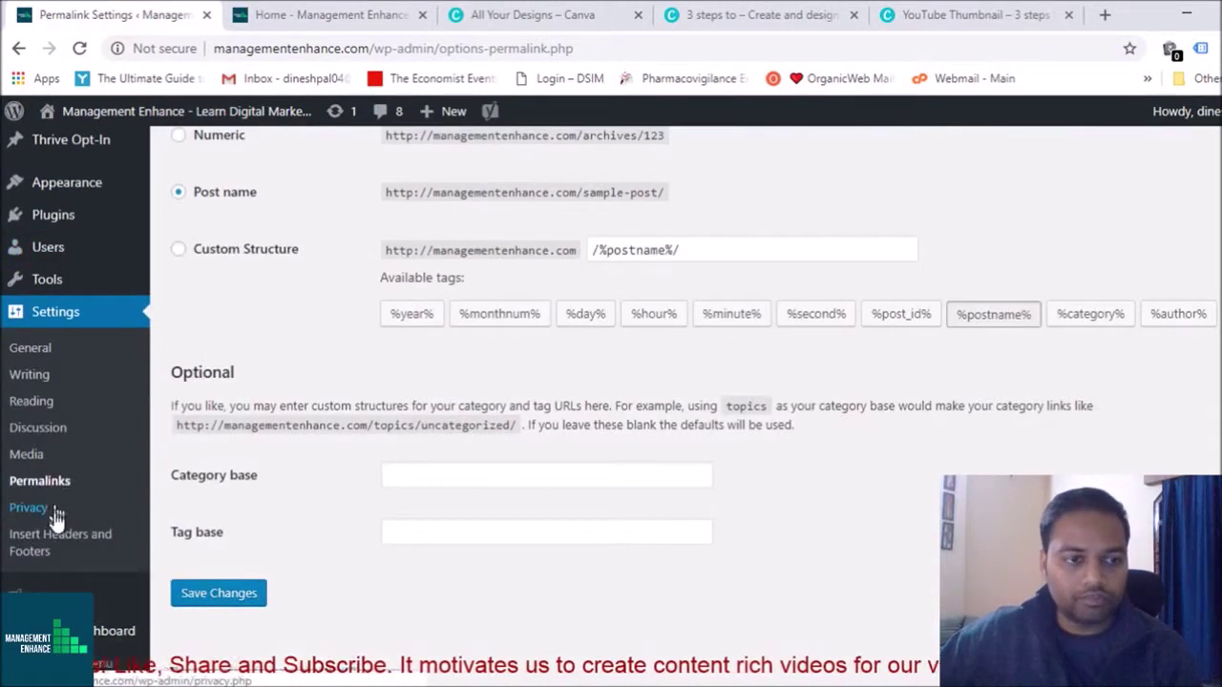
# Check the Privacy settings, and review the header and footer script fields in the Insert Headers and Footers settings
pyautogui.click(29, 516)
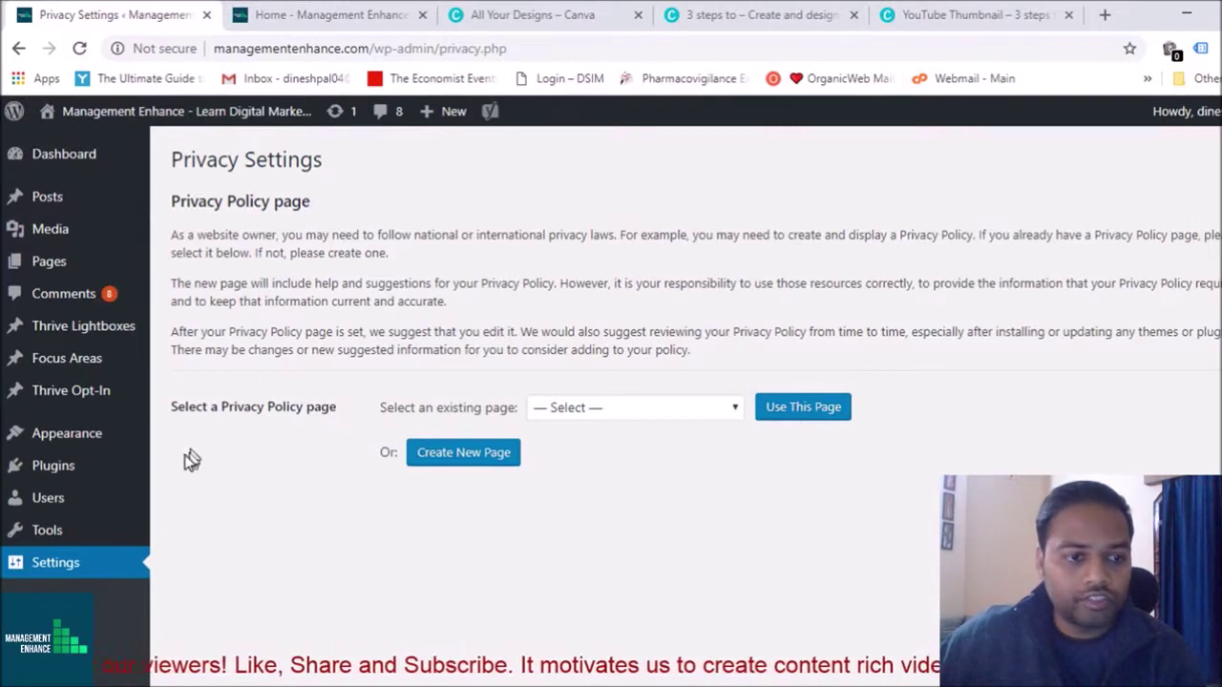
pyautogui.scroll(-3, 28, 478)
pyautogui.click(42, 551)
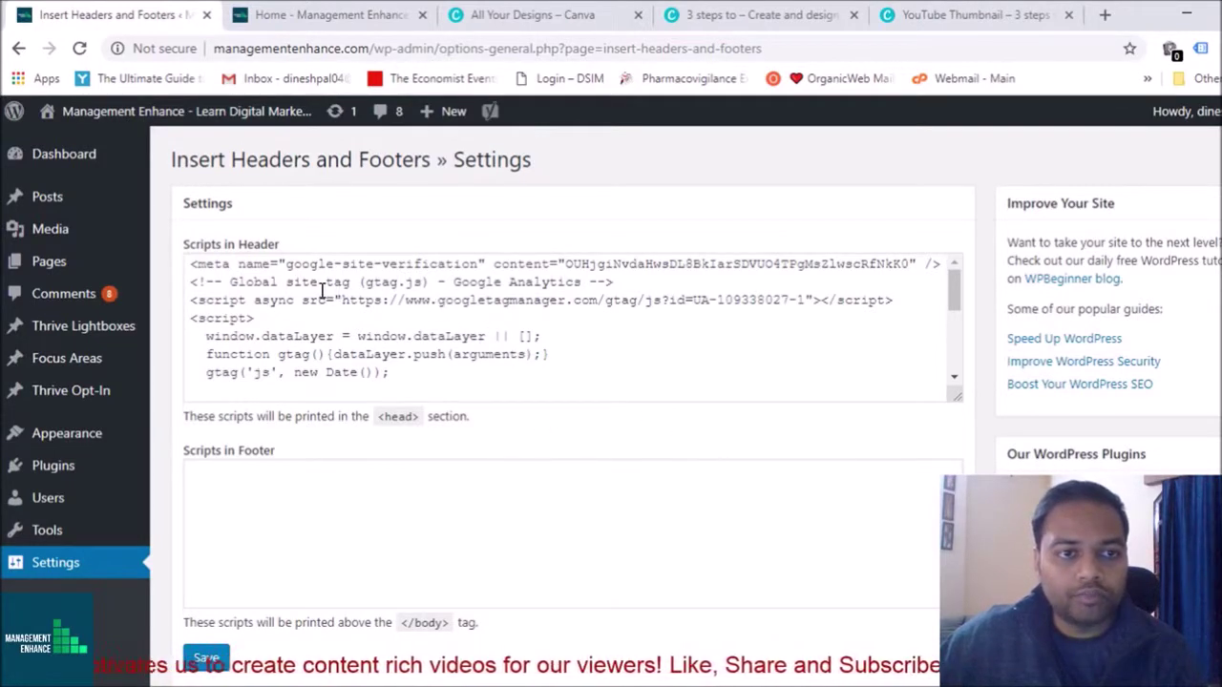
pyautogui.scroll(-1, 511, 338)
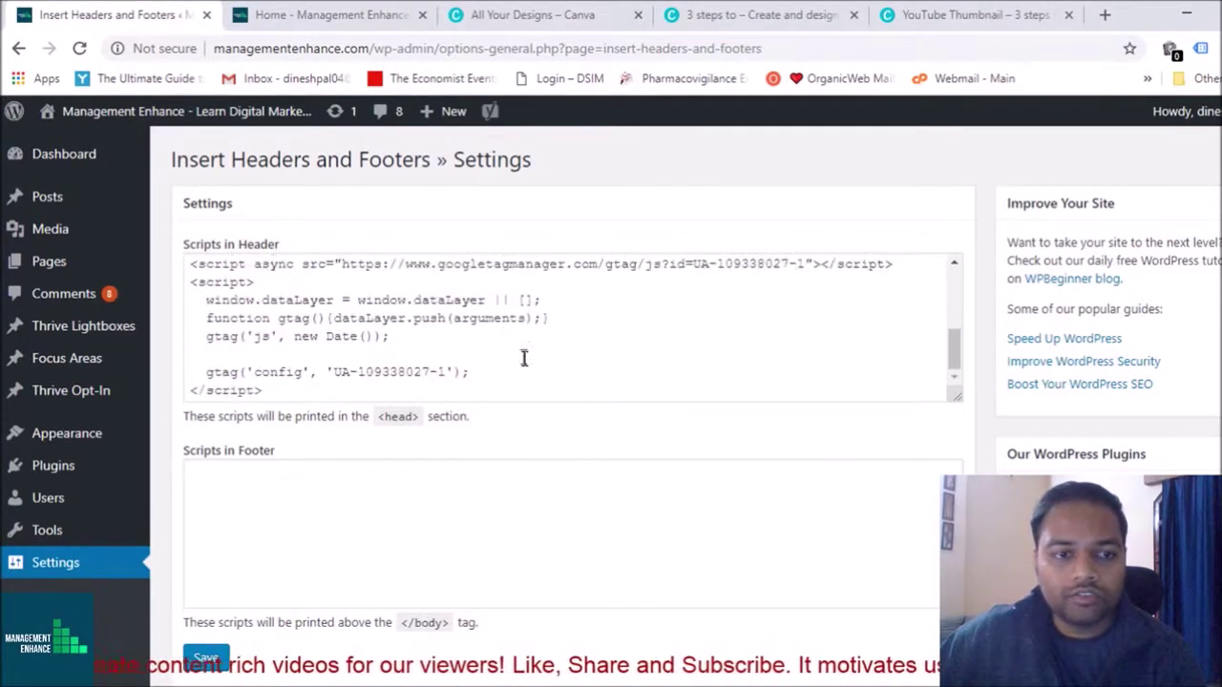
pyautogui.scroll(-3, 527, 361)
pyautogui.scroll(3, 526, 359)
pyautogui.scroll(-3, 527, 366)
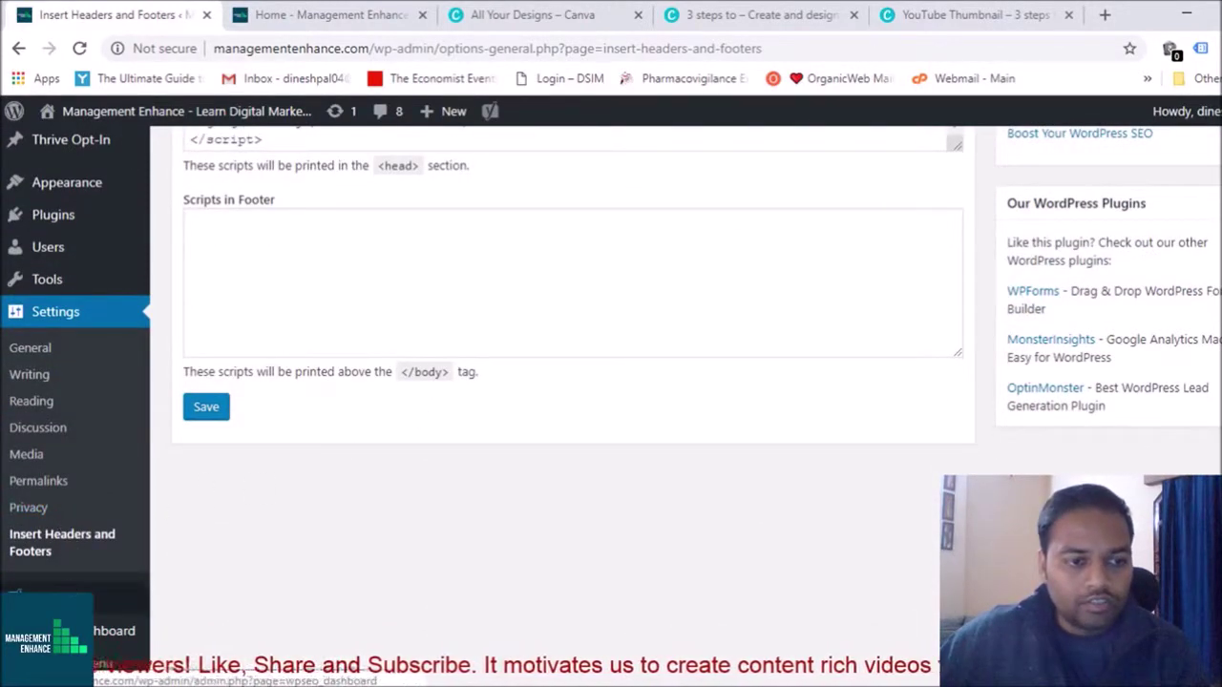
# Open the general Yoast SEO page, look through its dashboard, and point out where plugins are managed
pyautogui.moveTo(39, 596)
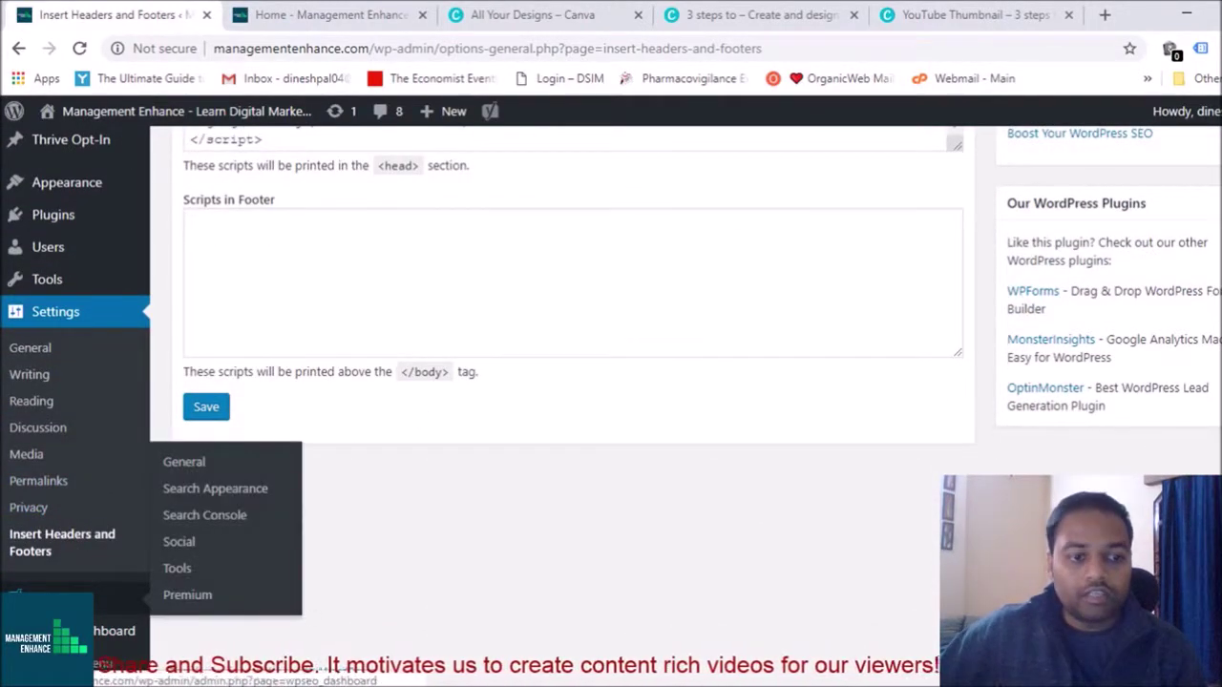
pyautogui.click(38, 596)
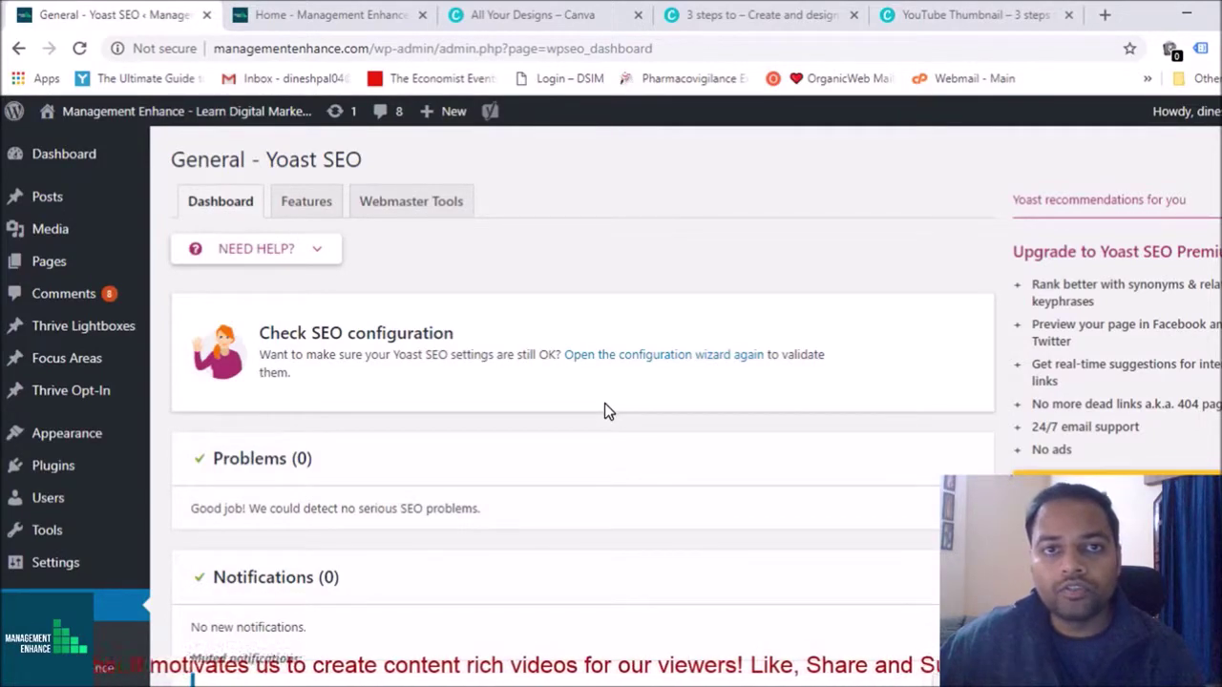
pyautogui.scroll(-10, 605, 402)
pyautogui.scroll(10, 601, 404)
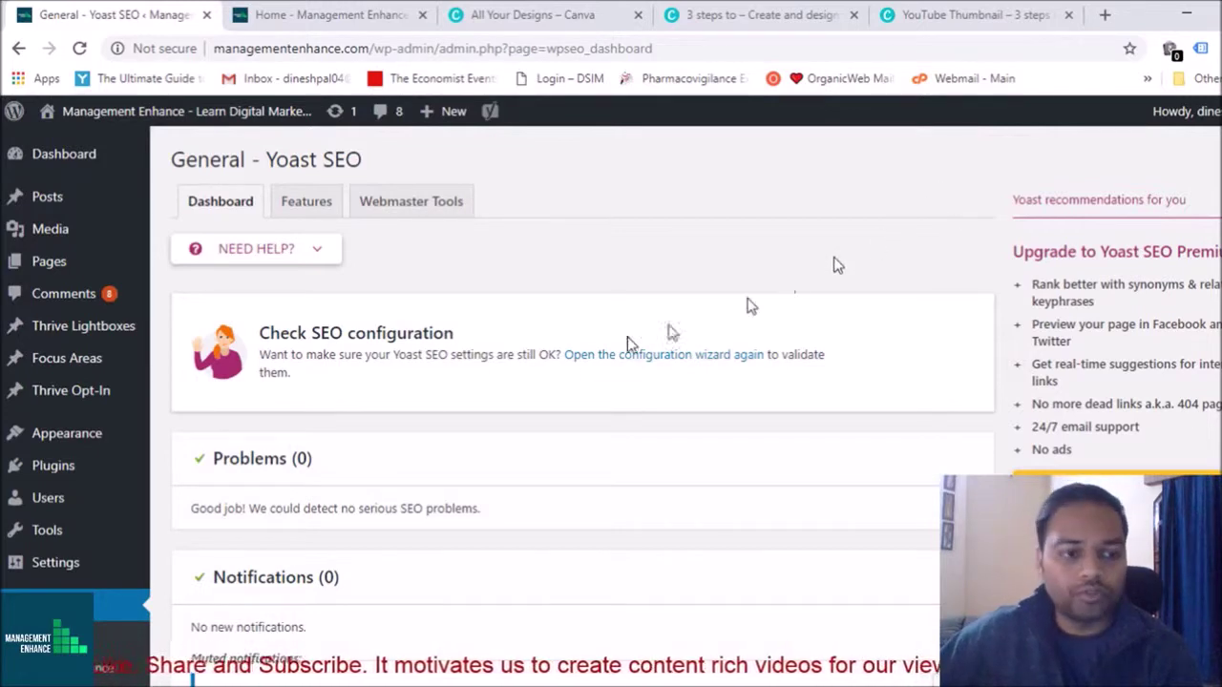
pyautogui.moveTo(128, 467)
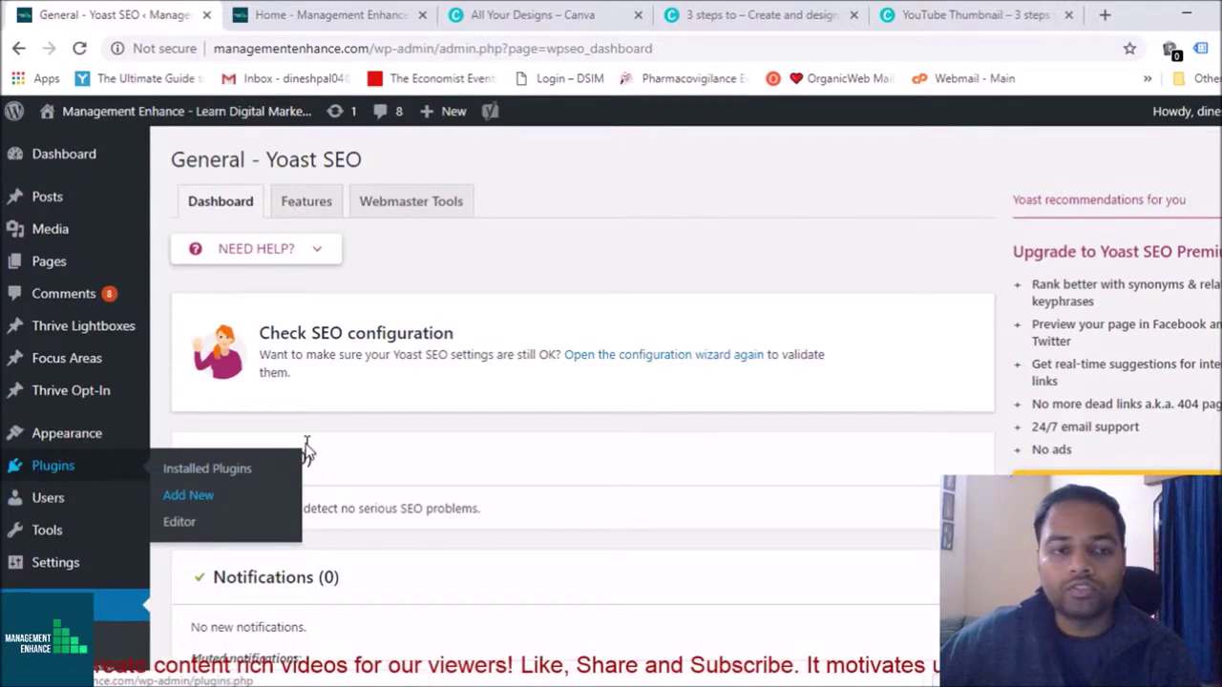
pyautogui.scroll(-8, 65, 404)
pyautogui.scroll(8, 68, 409)
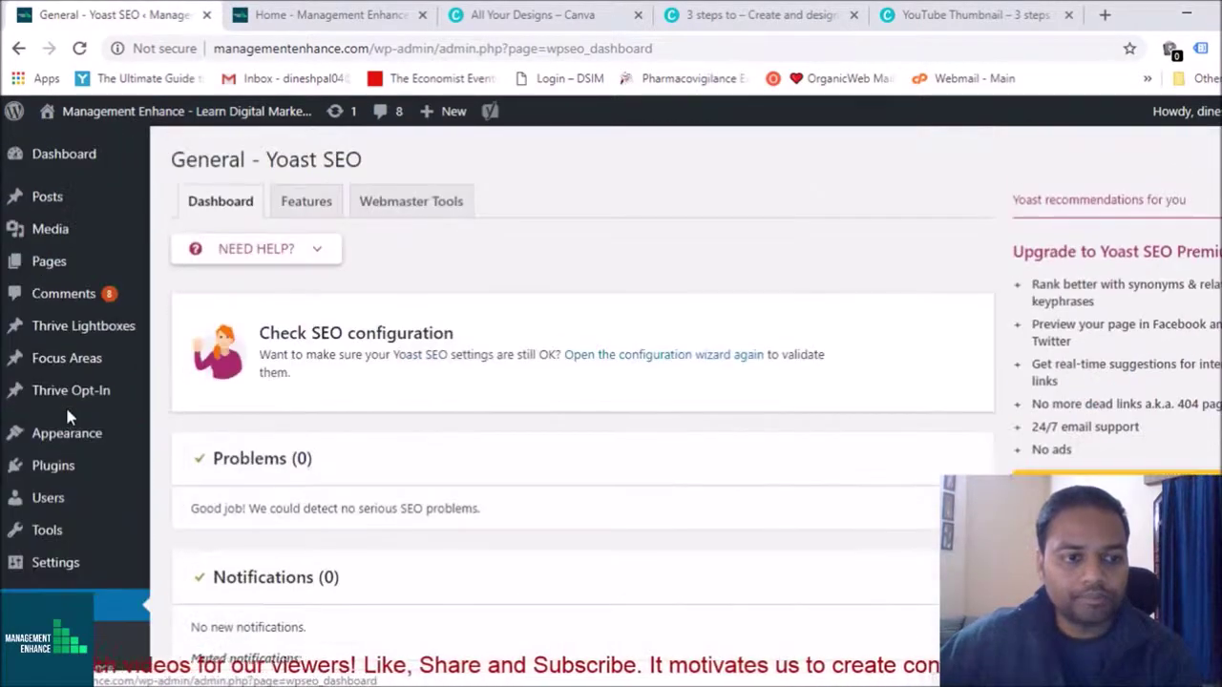
# Look through the installed products in the Thrive Dashboard, and check the additional options for Thrive Leads
pyautogui.scroll(-8, 68, 408)
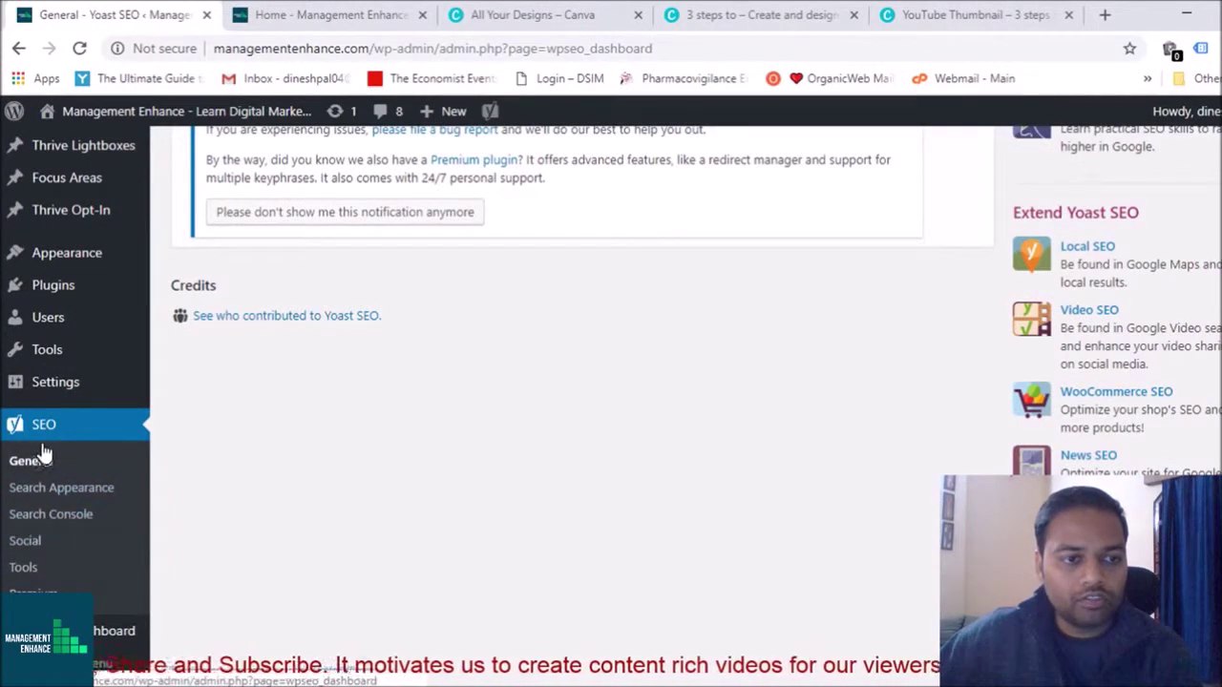
pyautogui.click(96, 650)
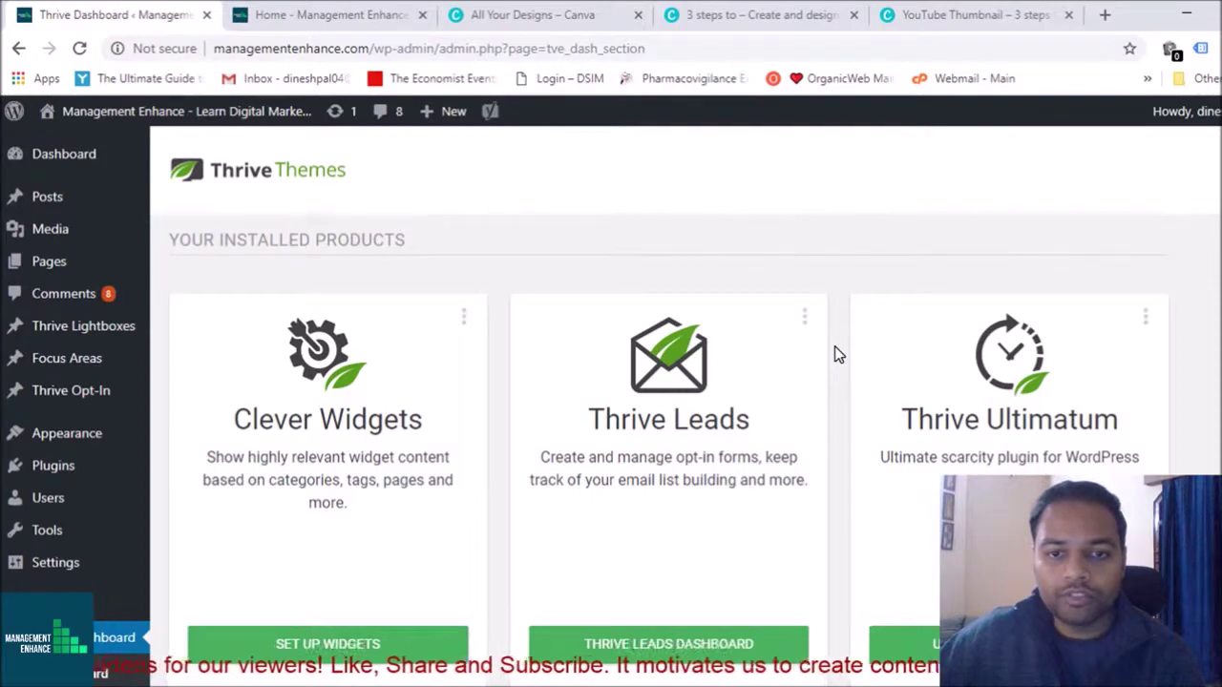
pyautogui.scroll(-12, 835, 353)
pyautogui.scroll(10, 856, 370)
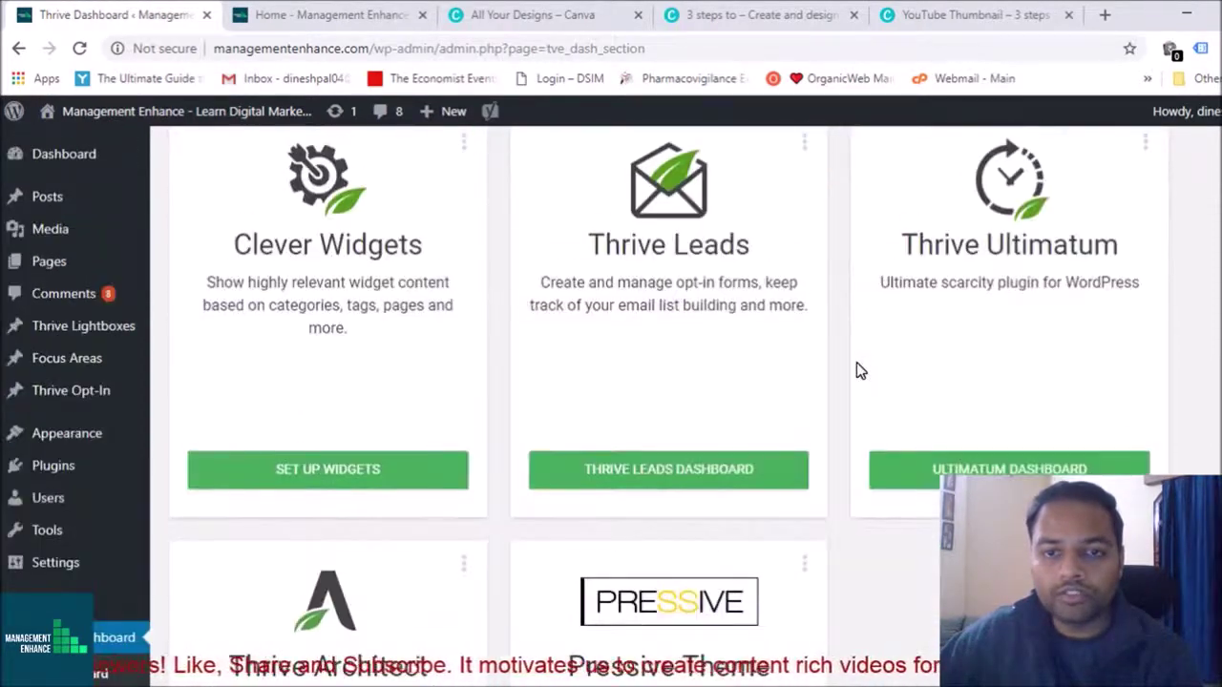
pyautogui.scroll(2, 856, 370)
pyautogui.click(800, 319)
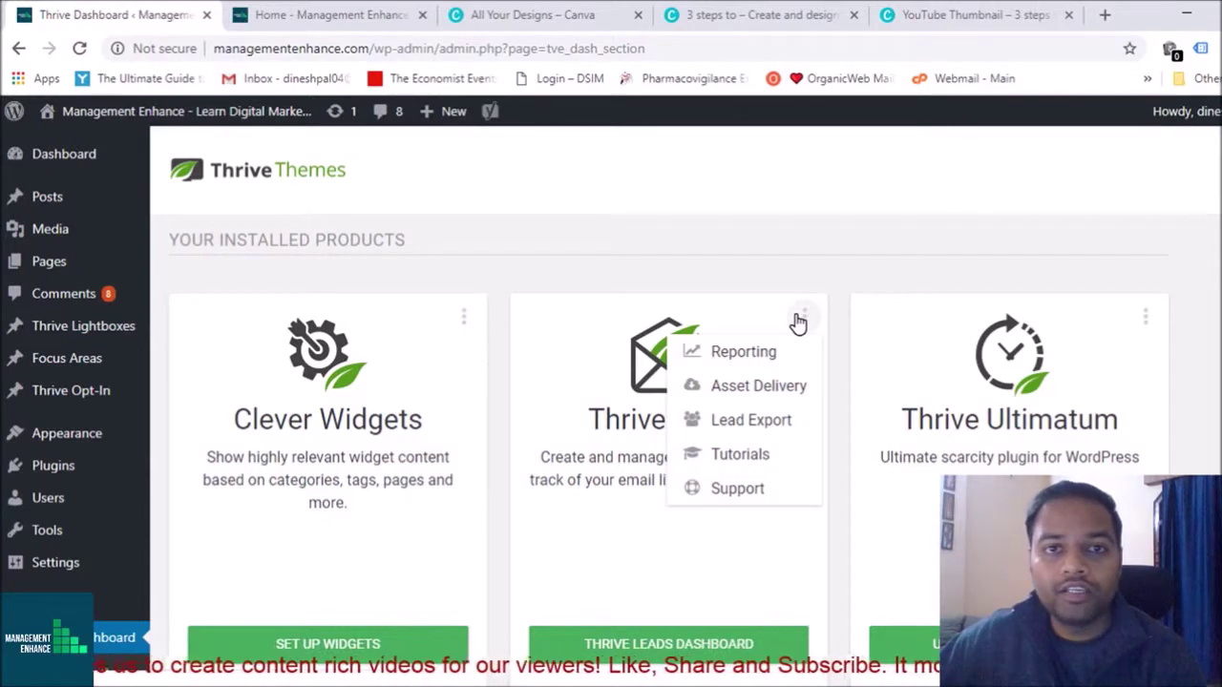
pyautogui.click(809, 274)
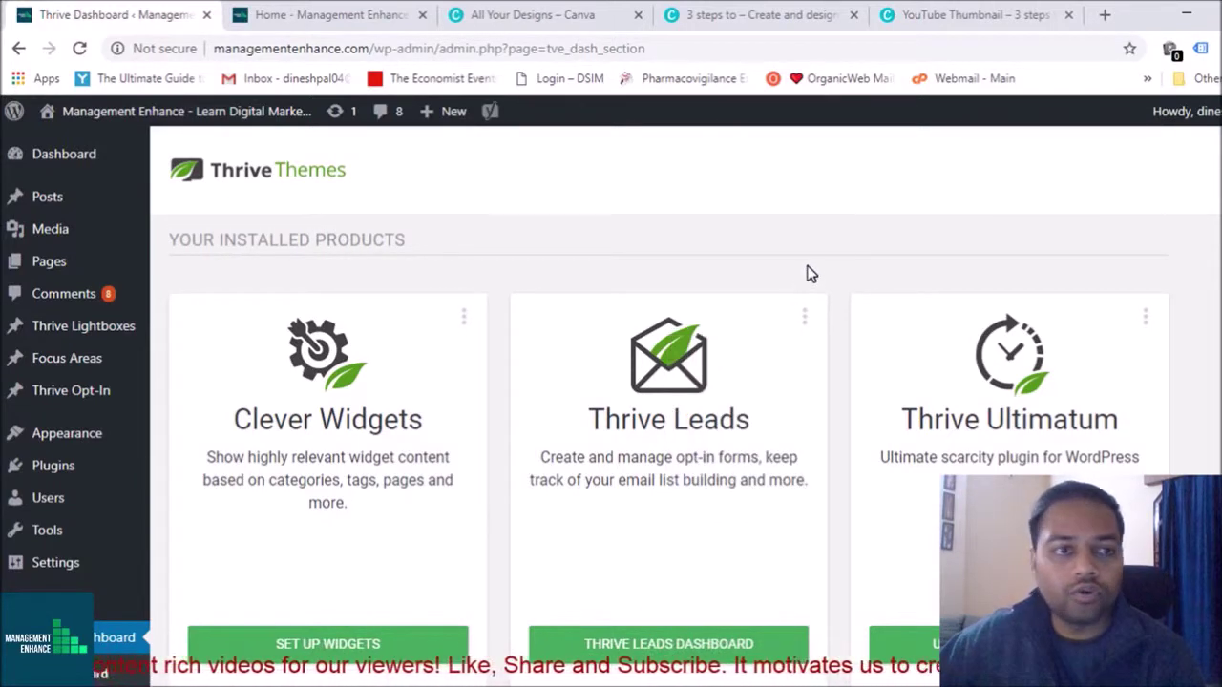